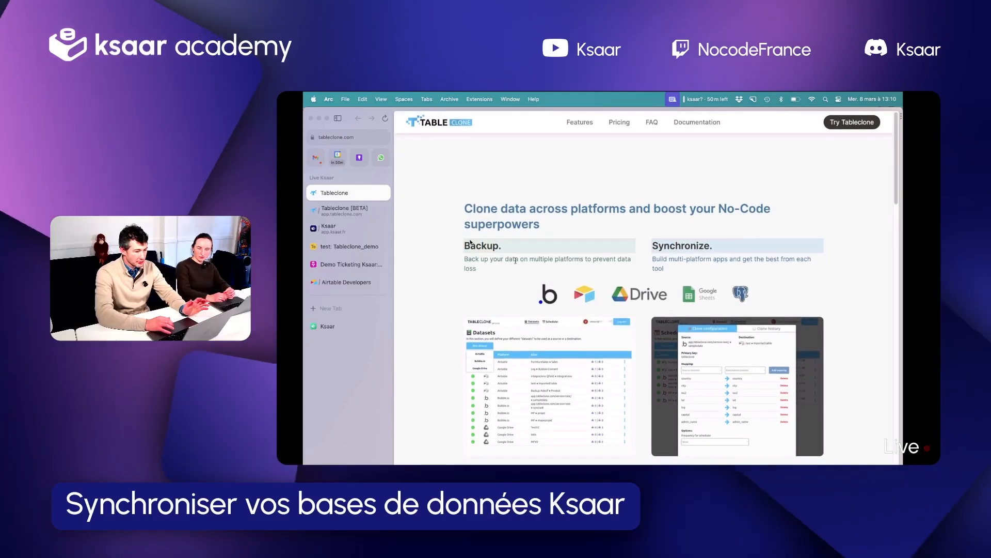
Review the supported platforms and pricing sections on the Tableclone landing page
scroll(470, 243, down, 15)
scroll(471, 243, down, 3)
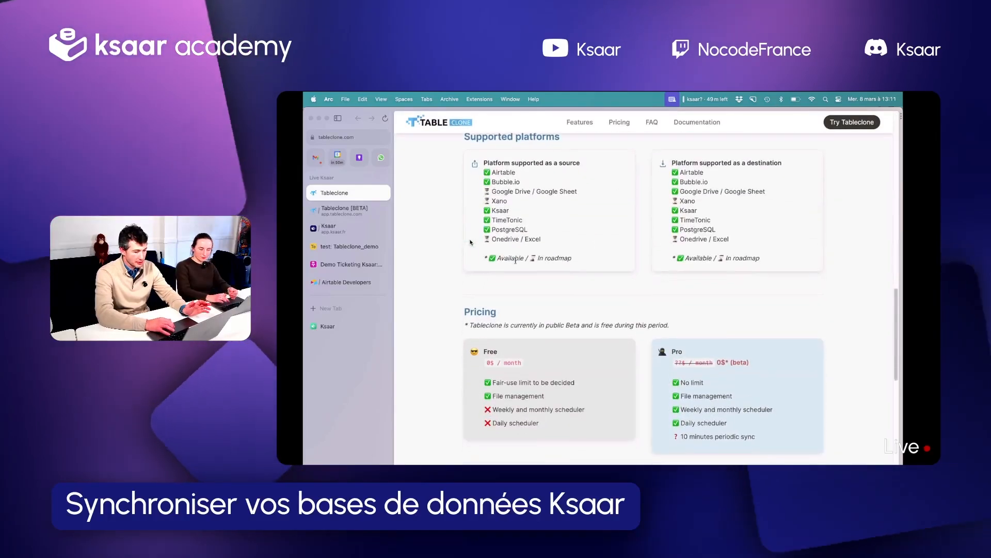
scroll(470, 243, up, 20)
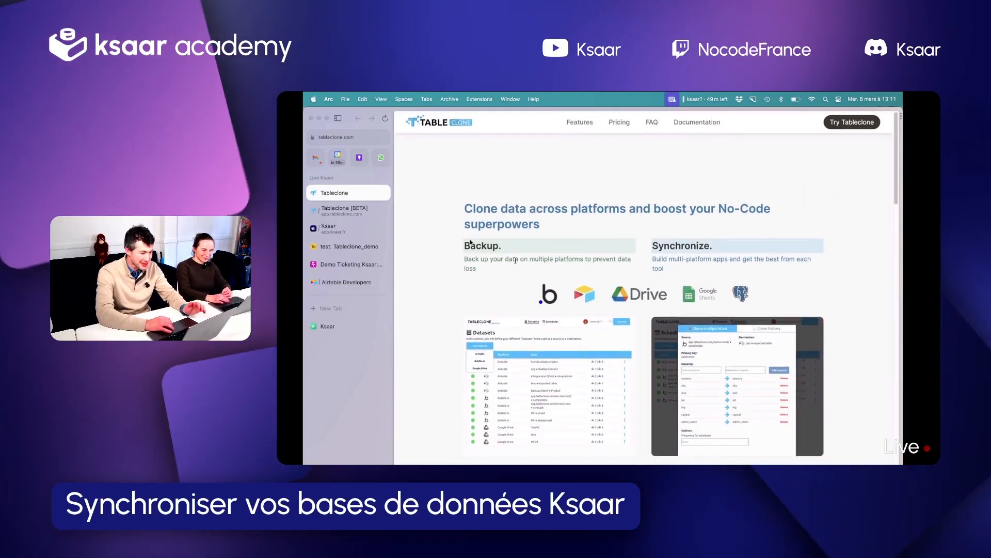
scroll(471, 242, down, 20)
scroll(470, 243, up, 20)
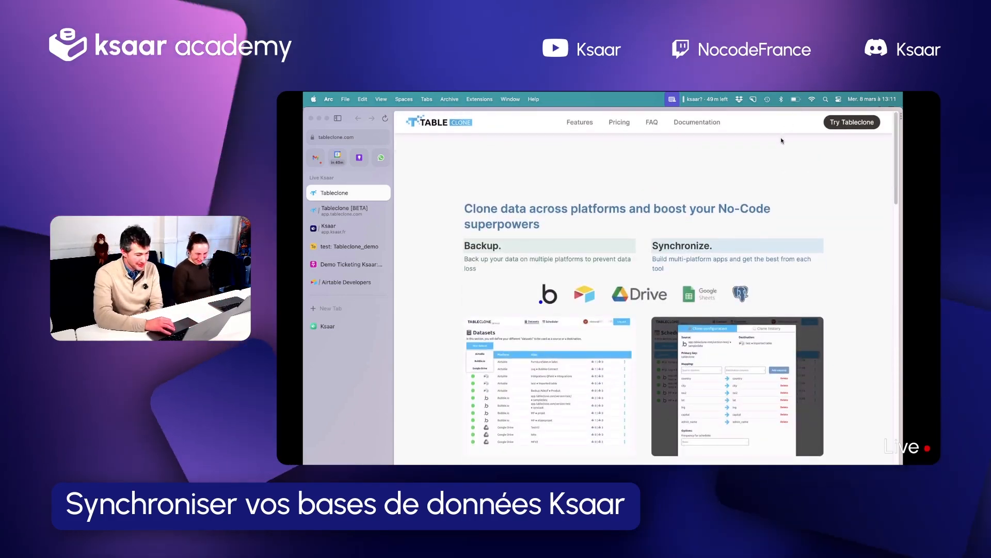
Open the Tableclone app from the landing page, log out of the current session and close the preview
click(847, 123)
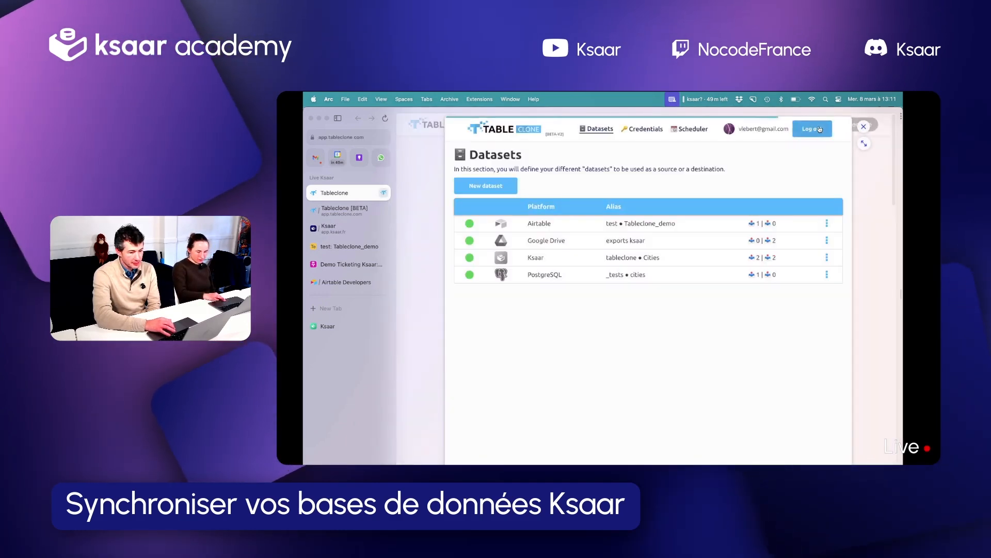
click(820, 130)
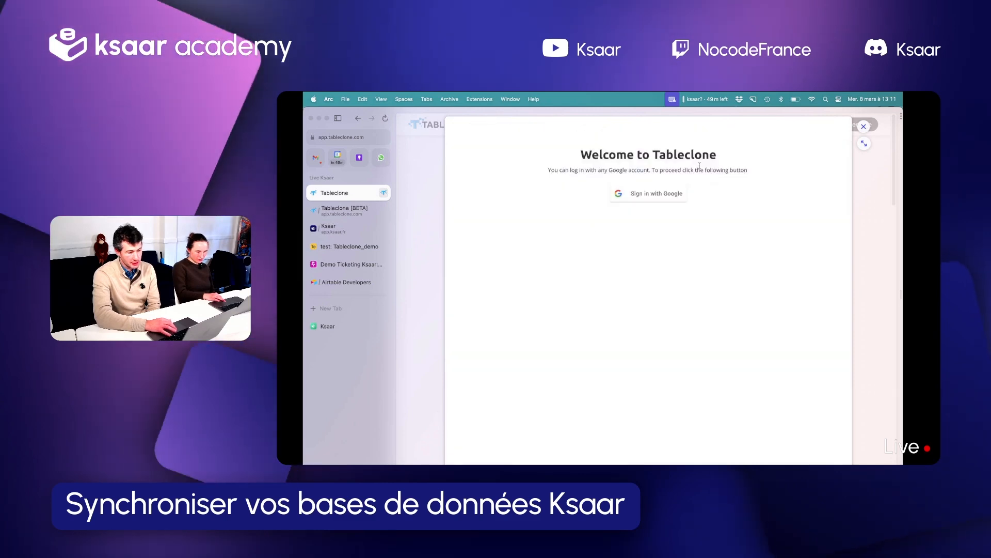
click(863, 127)
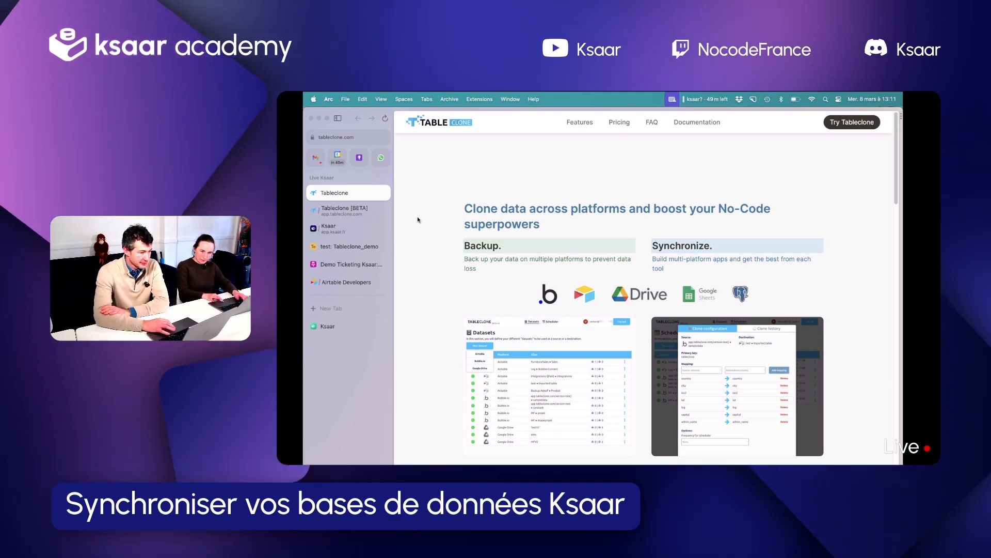
Reopen the Tableclone app, expand it into a full tab and sign in with the existing Google account
click(842, 122)
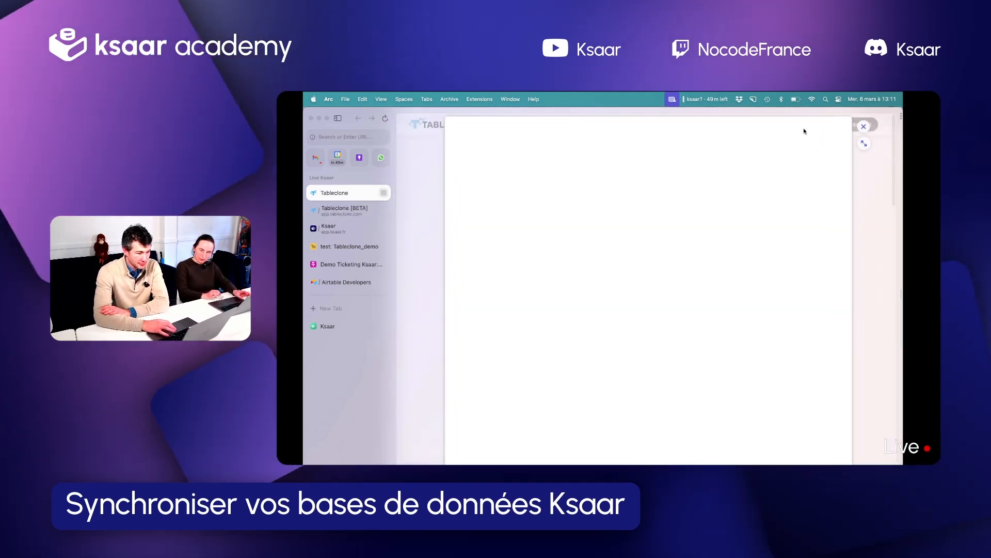
click(857, 127)
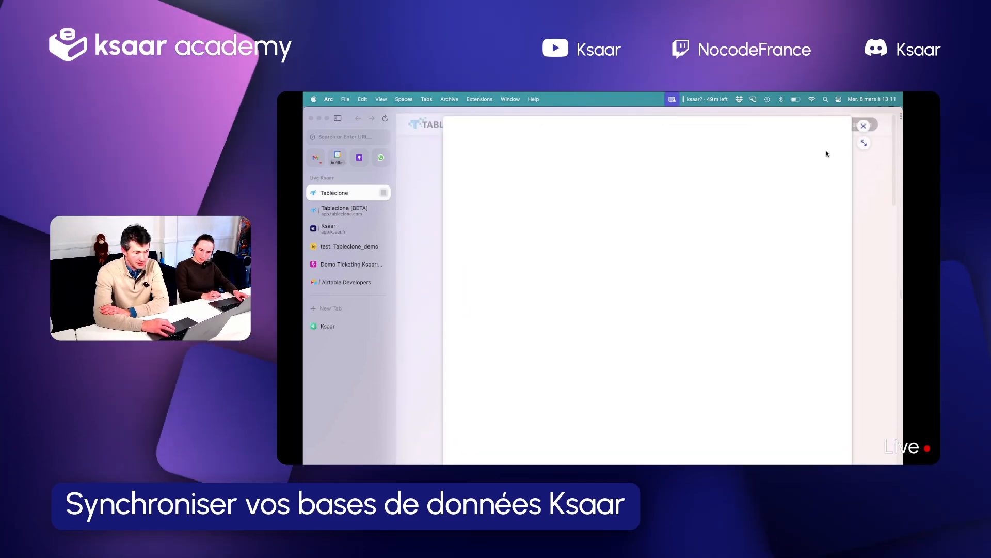
click(863, 144)
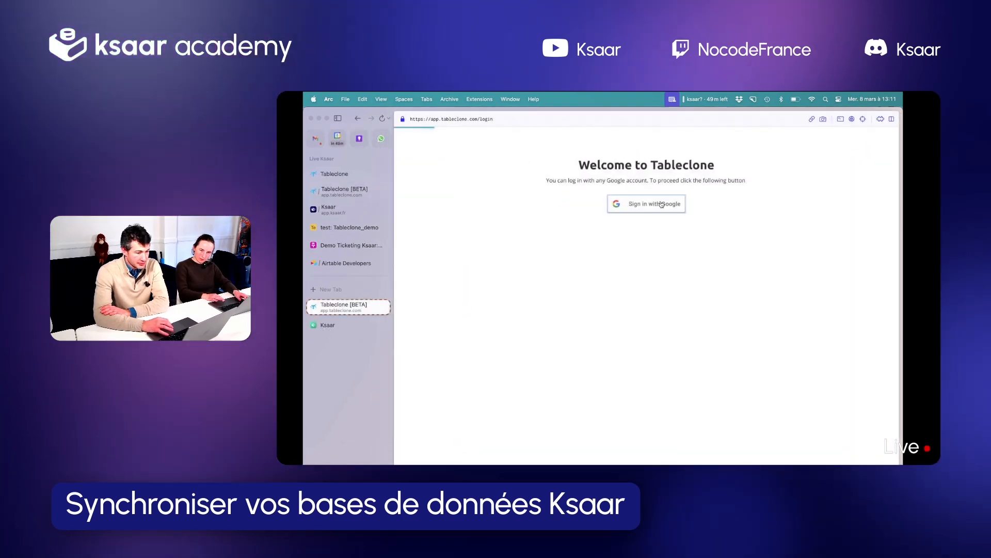
click(661, 204)
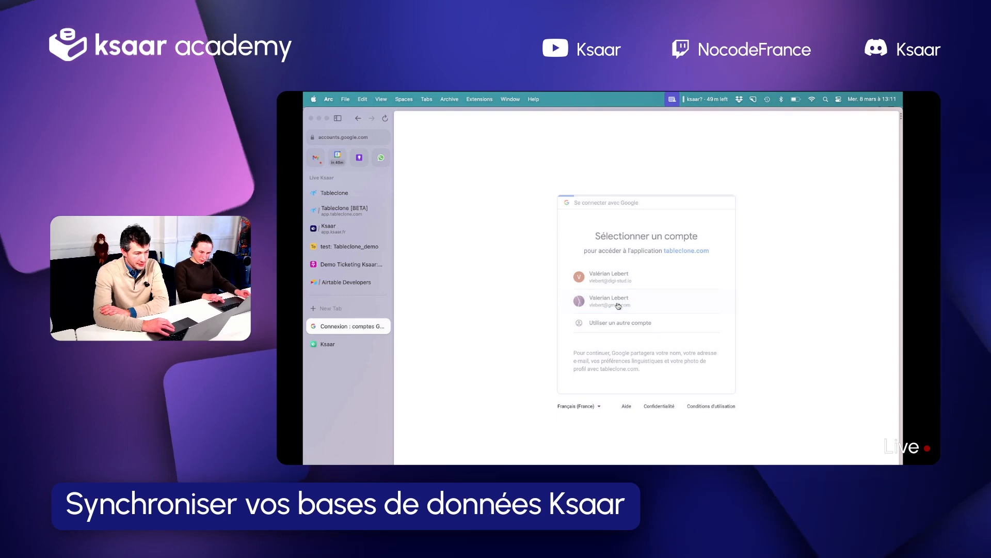
click(648, 272)
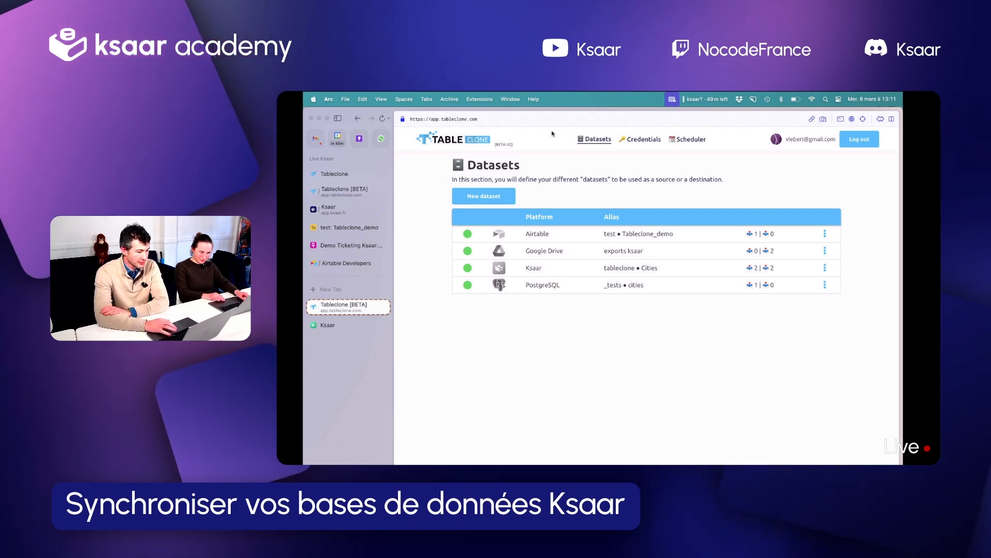
Delete the Airtable, Google Drive and Ksaar datasets, keeping only the PostgreSQL one
click(645, 139)
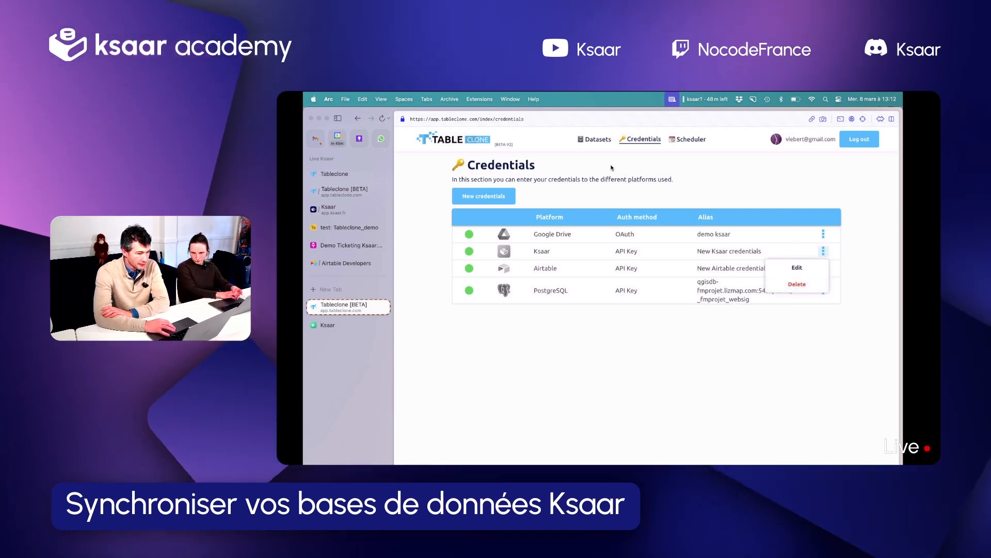
click(595, 140)
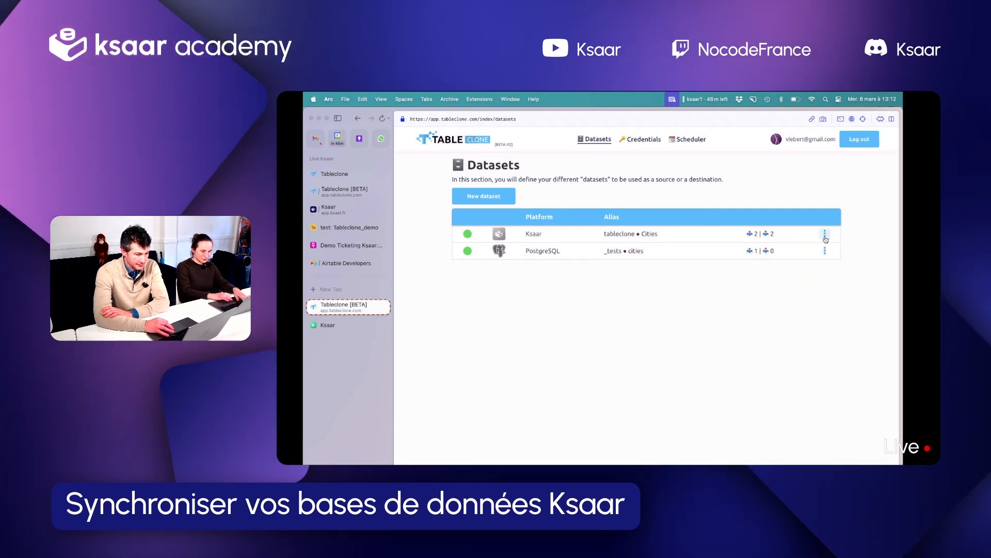
Delete the Google Drive, Ksaar and Airtable credentials, keeping only the PostgreSQL ones
click(641, 139)
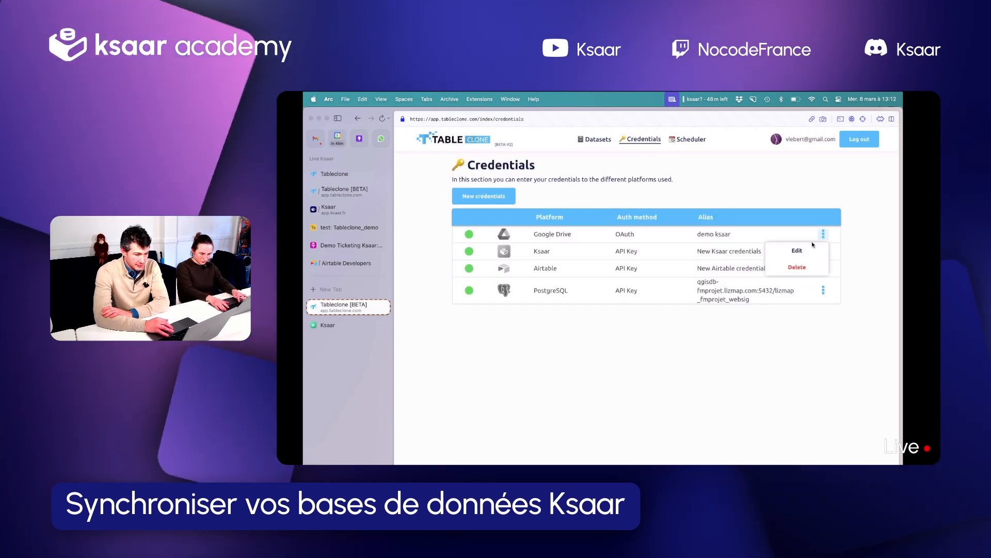
click(805, 268)
click(797, 267)
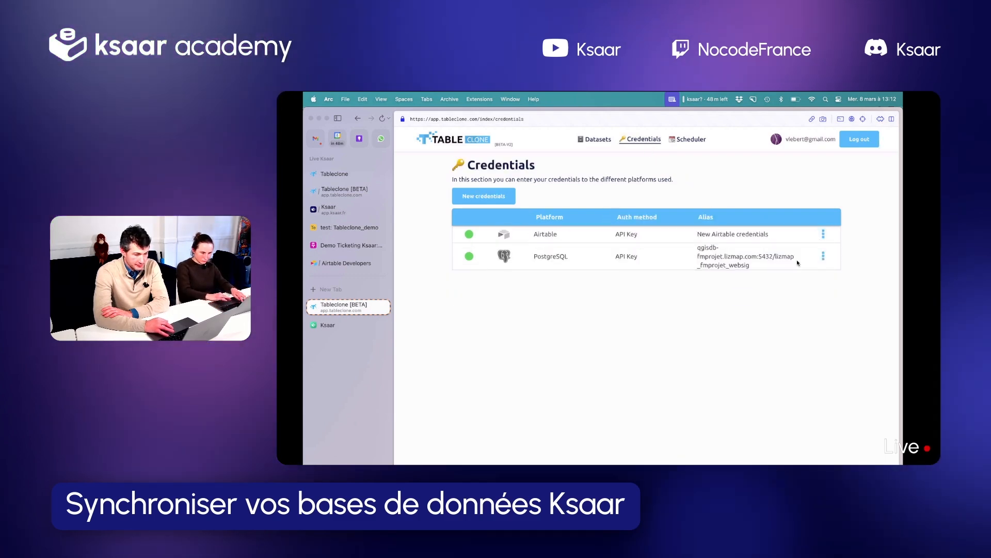
click(824, 234)
click(802, 267)
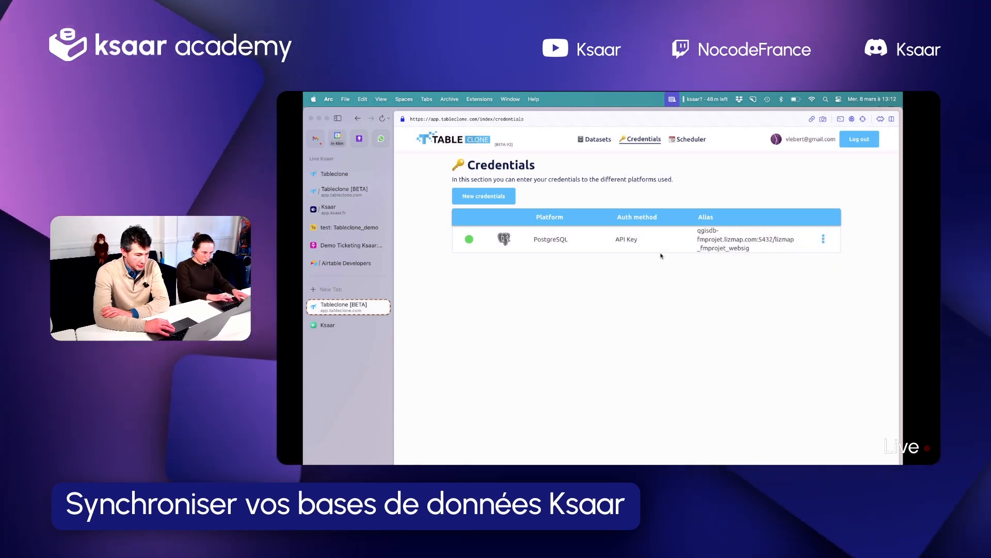
Check the remaining datasets and credentials, and the platforms offered for new credentials
click(598, 140)
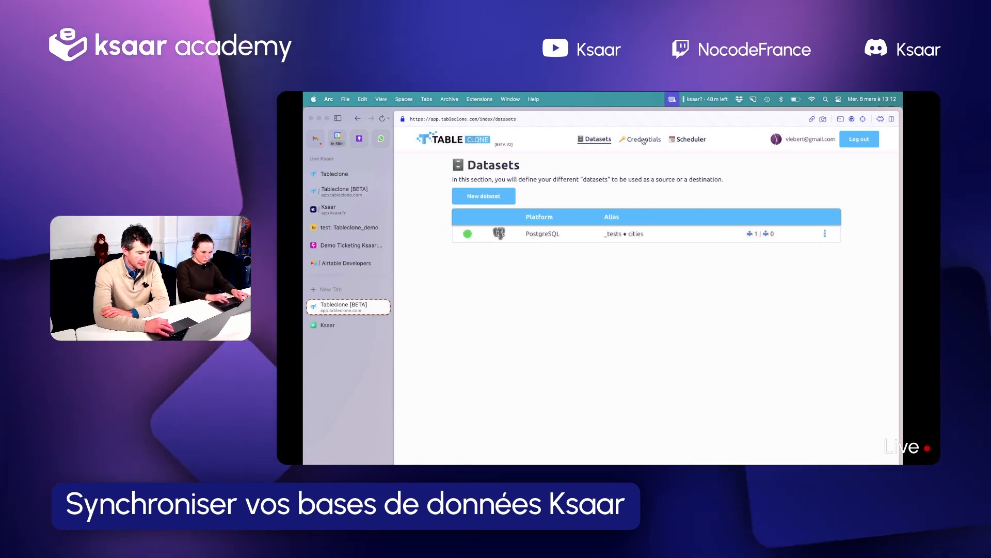
click(640, 139)
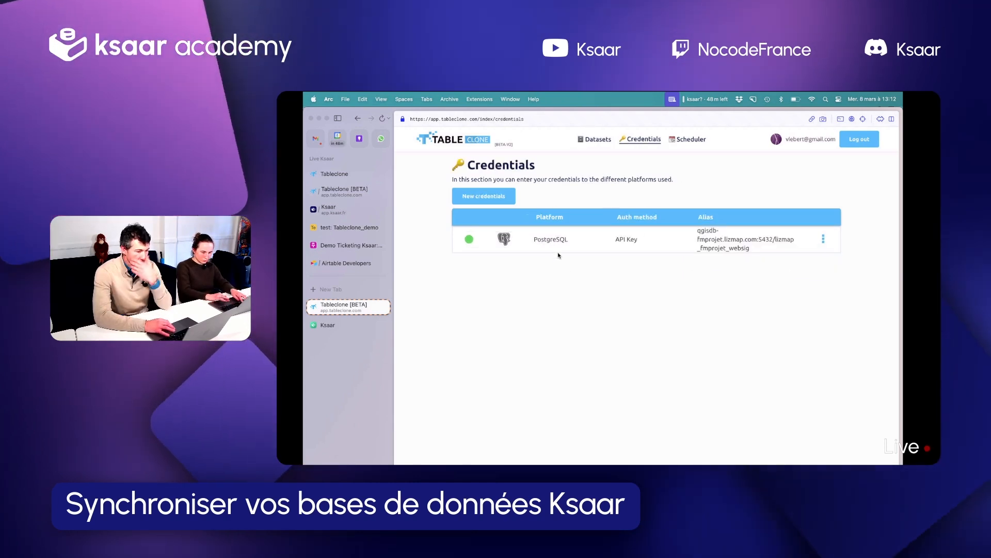
click(496, 198)
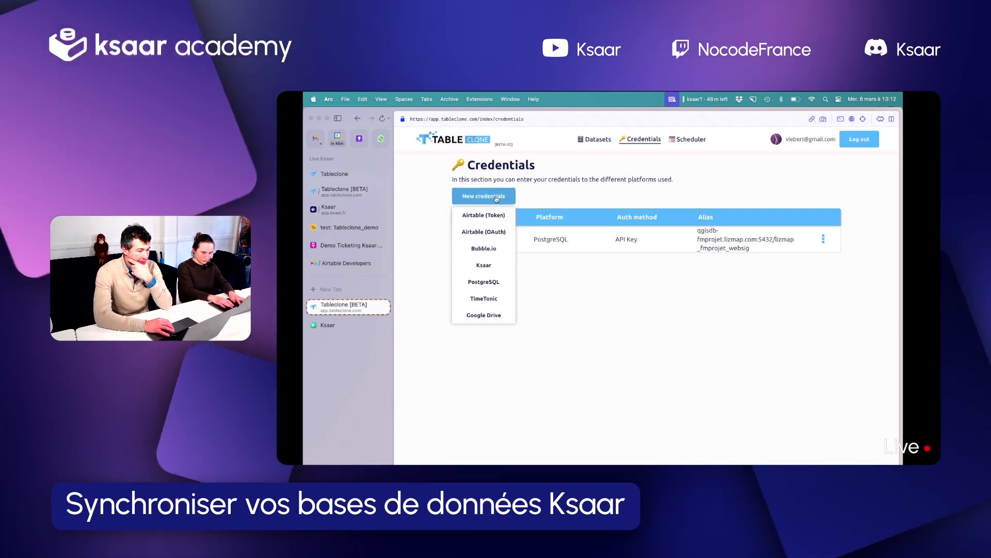
click(610, 139)
click(641, 139)
click(691, 139)
click(594, 139)
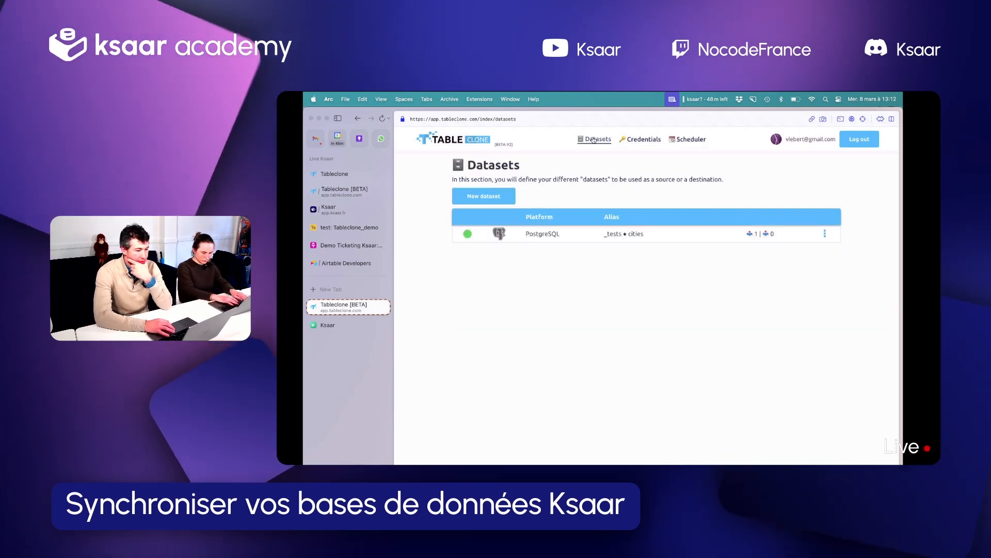
Create new Ksaar credentials and paste in the API key copied from the 2023-03-08 note in Obsidian
click(640, 139)
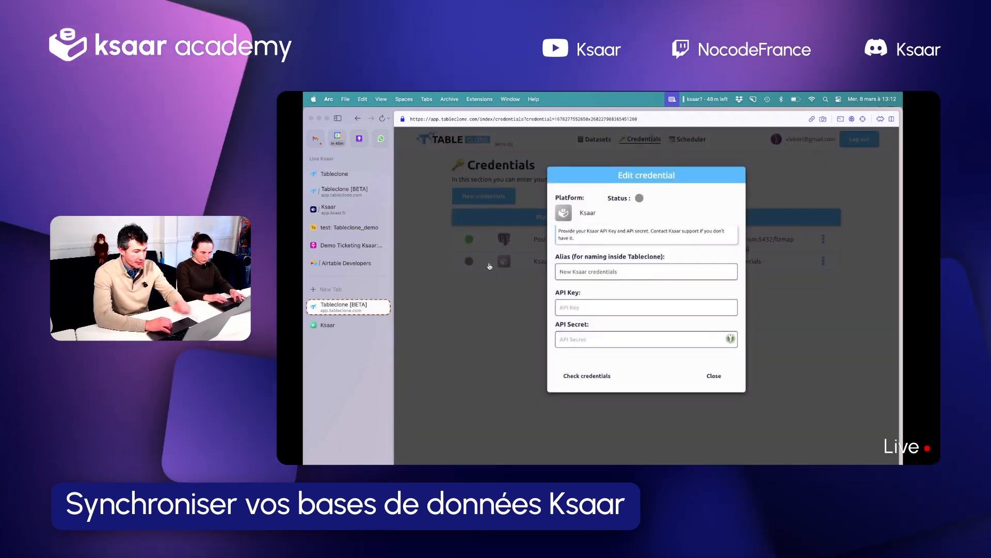
key(ctrl+Up)
click(743, 227)
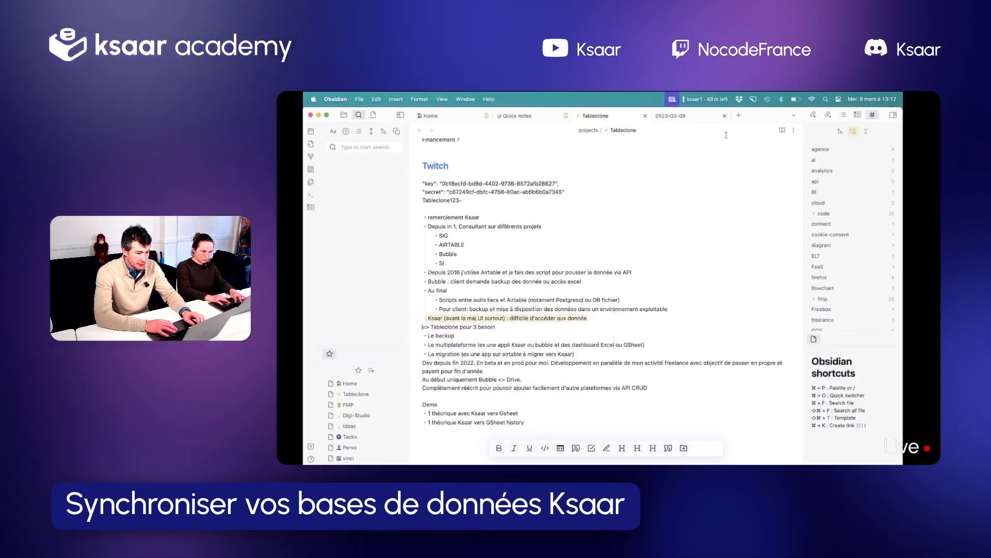
click(683, 117)
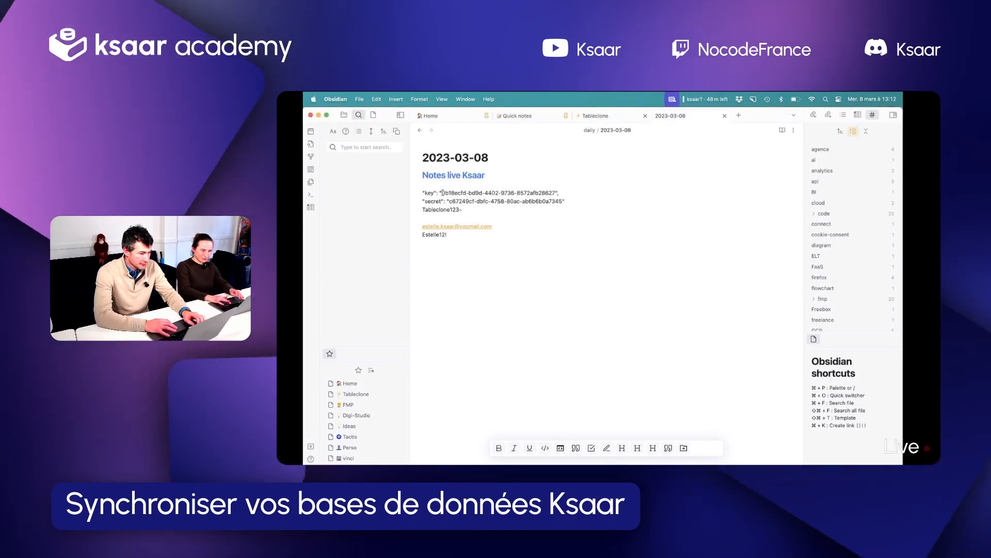
drag(442, 192, 555, 193)
key(cmd+c)
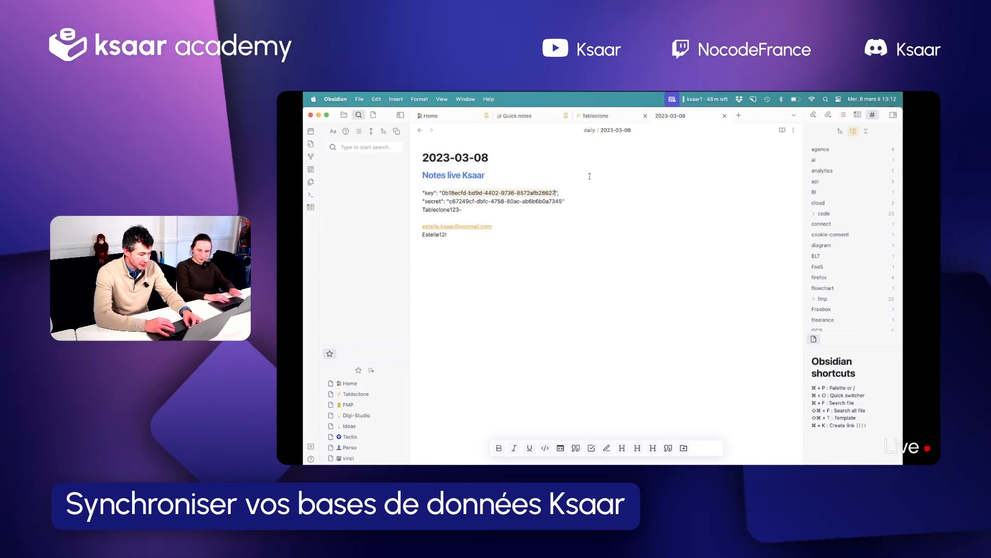
key(ctrl+Up)
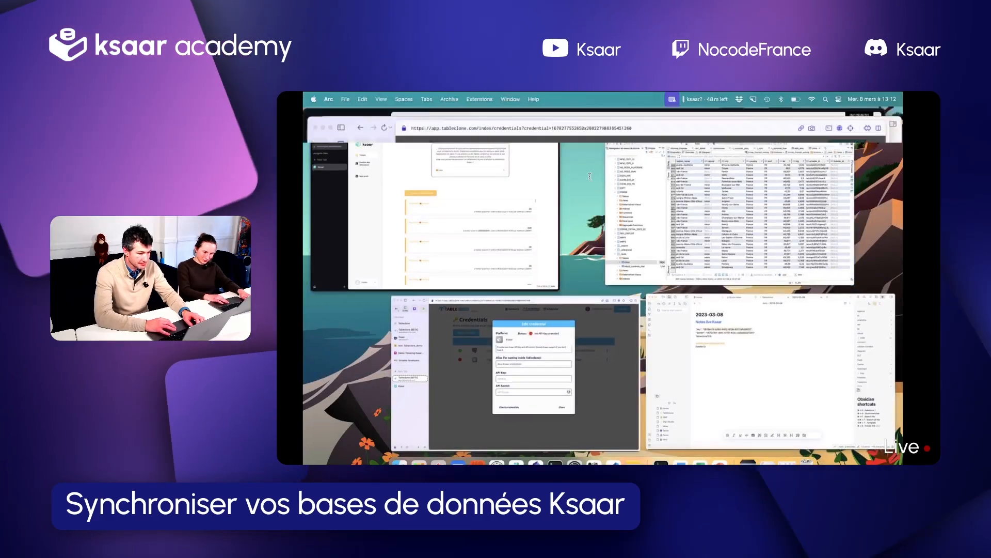
click(590, 309)
key(cmd+v)
Copy the API secret from the same Obsidian note into the Ksaar credentials and close the credential editor
key(ctrl+Up)
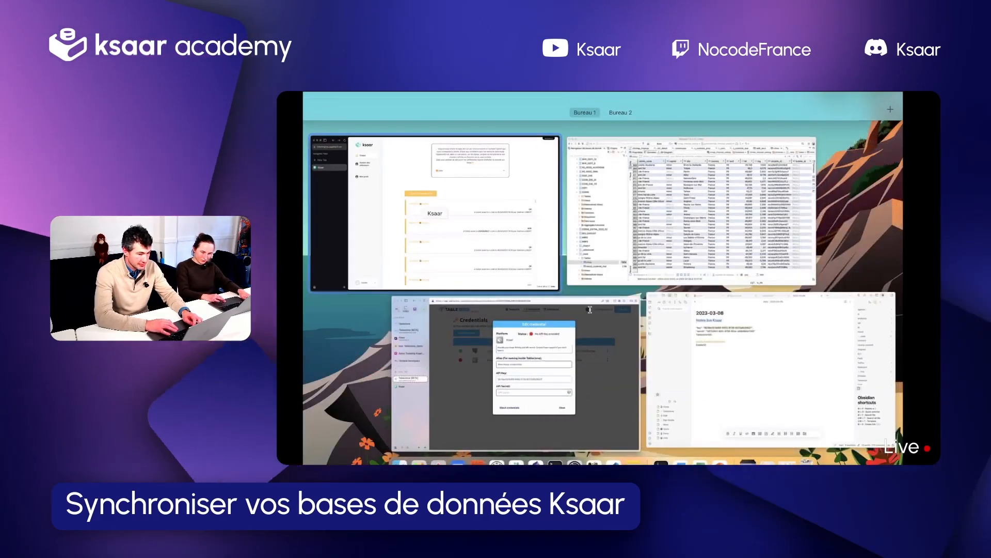
click(677, 330)
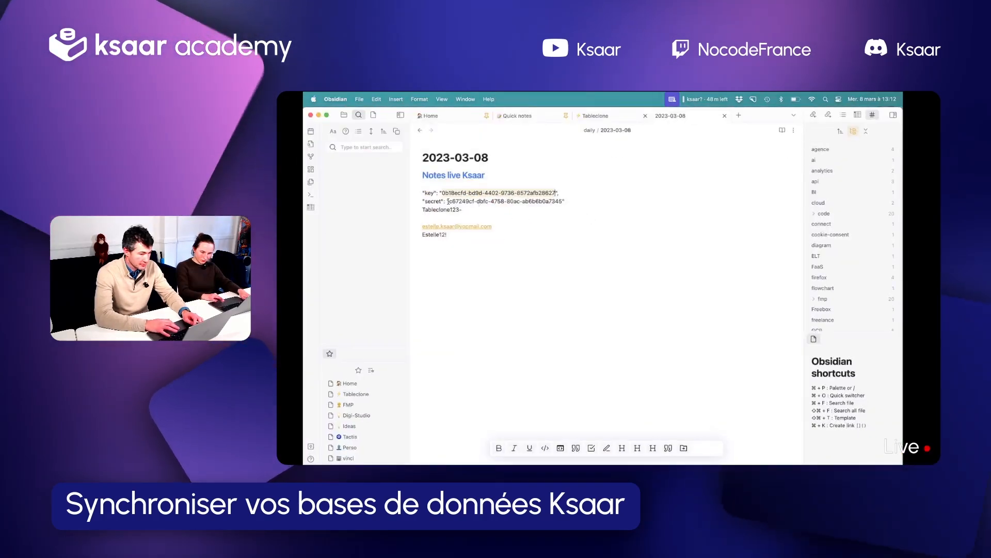
drag(448, 201, 560, 201)
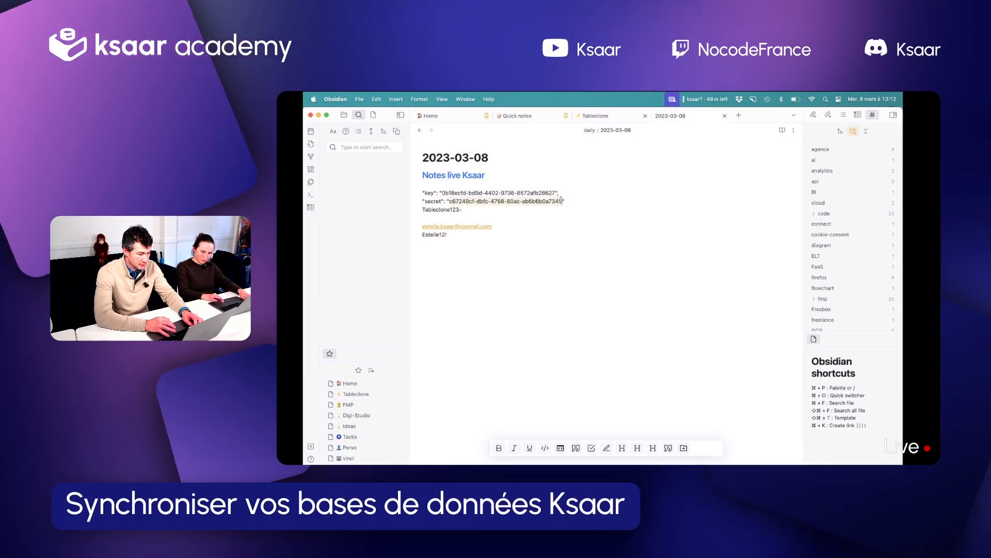
key(ctrl+Up)
click(576, 323)
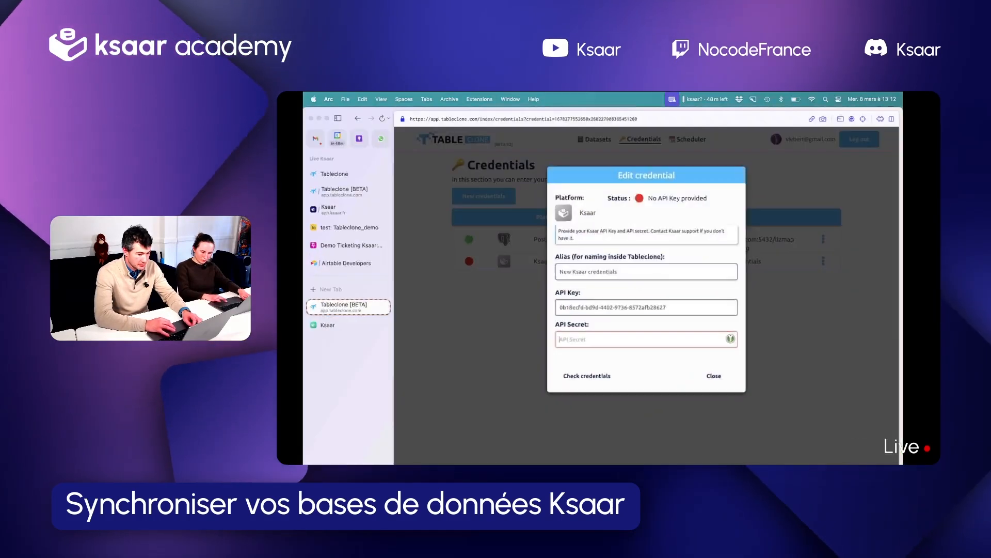
click(715, 376)
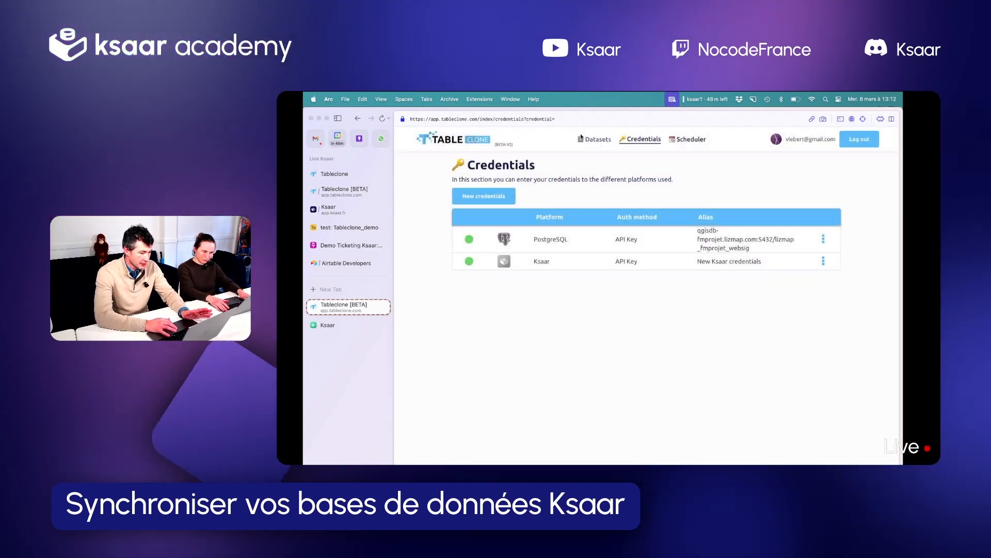
Create a new Ksaar dataset and choose tableclone as its application
click(594, 138)
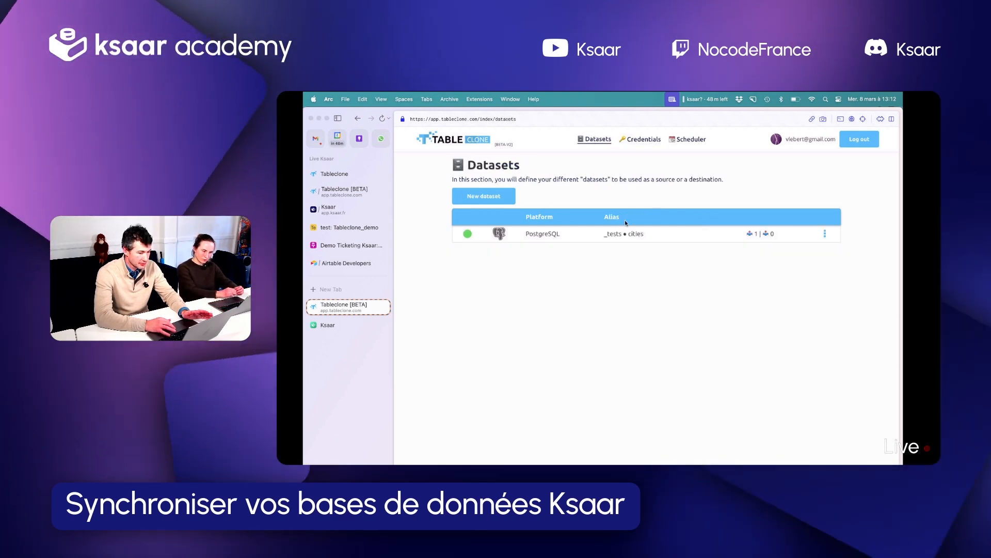
click(484, 196)
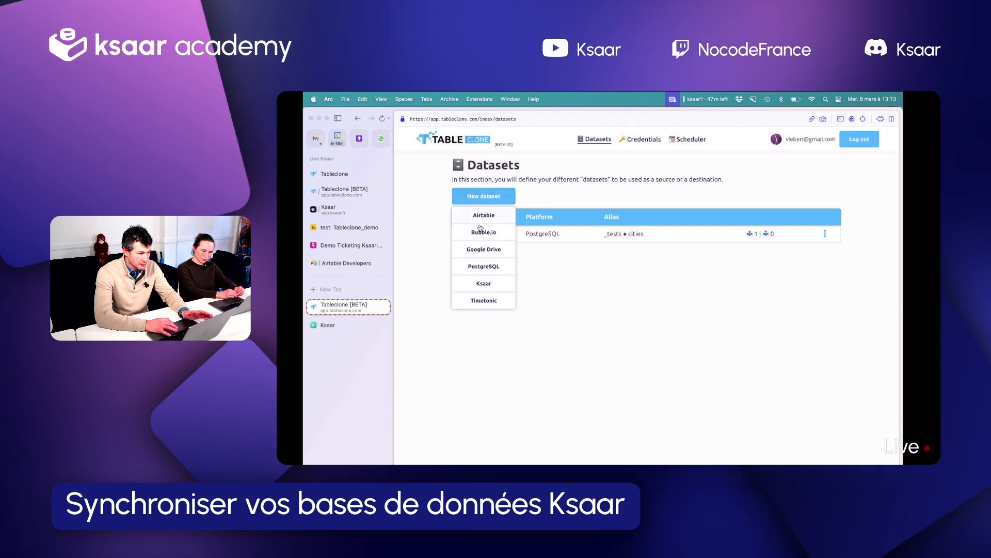
click(484, 283)
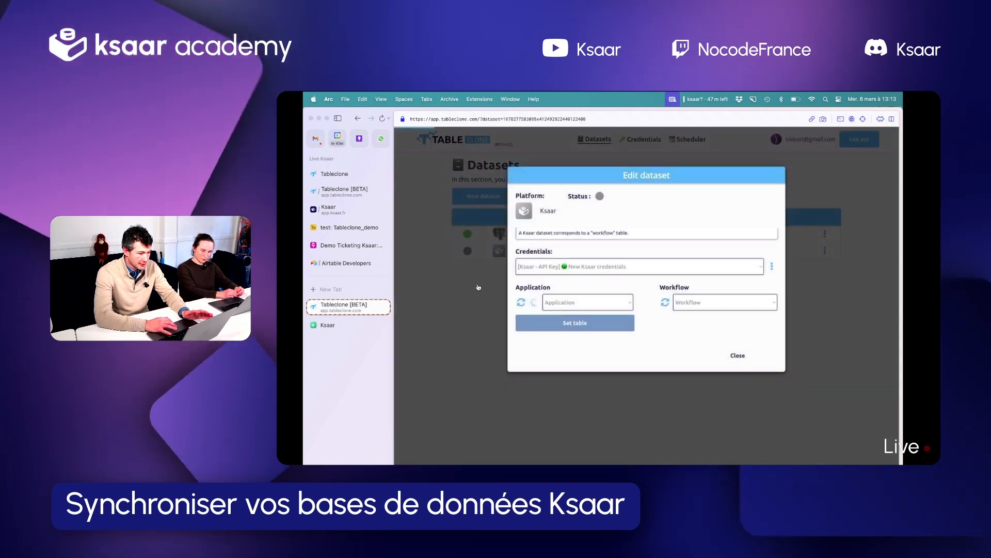
click(587, 303)
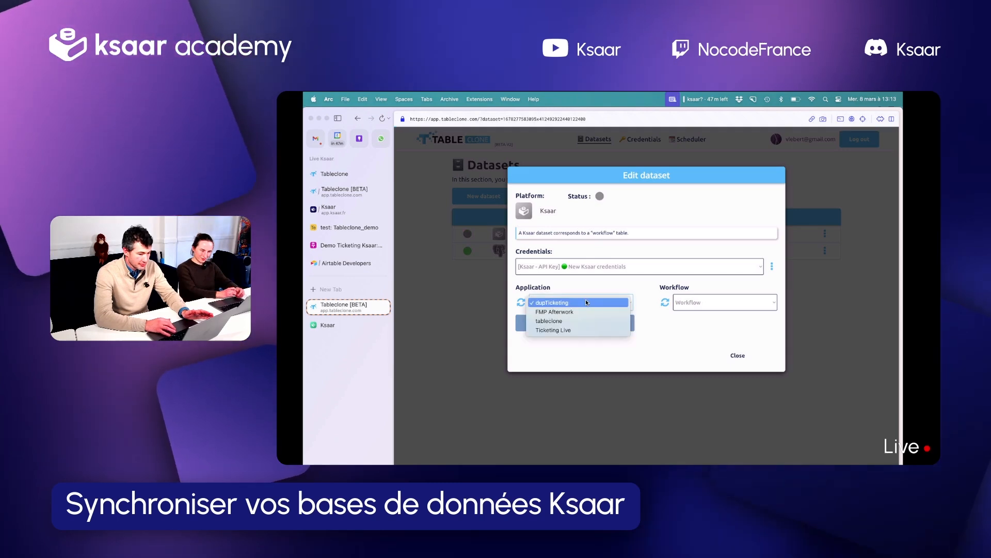
click(555, 322)
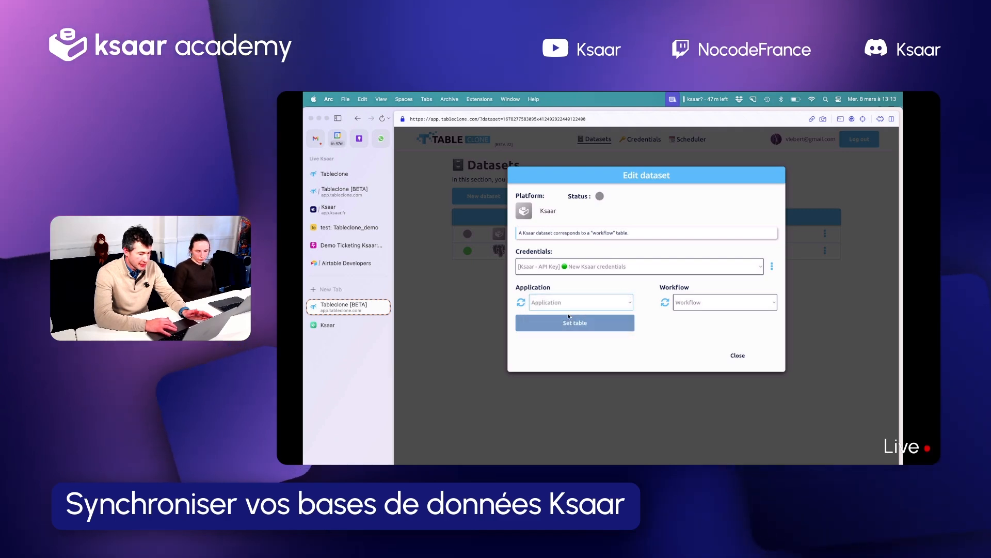
Set the Ksaar dataset's workflow to Cities, set its table and close the dataset editor
click(707, 302)
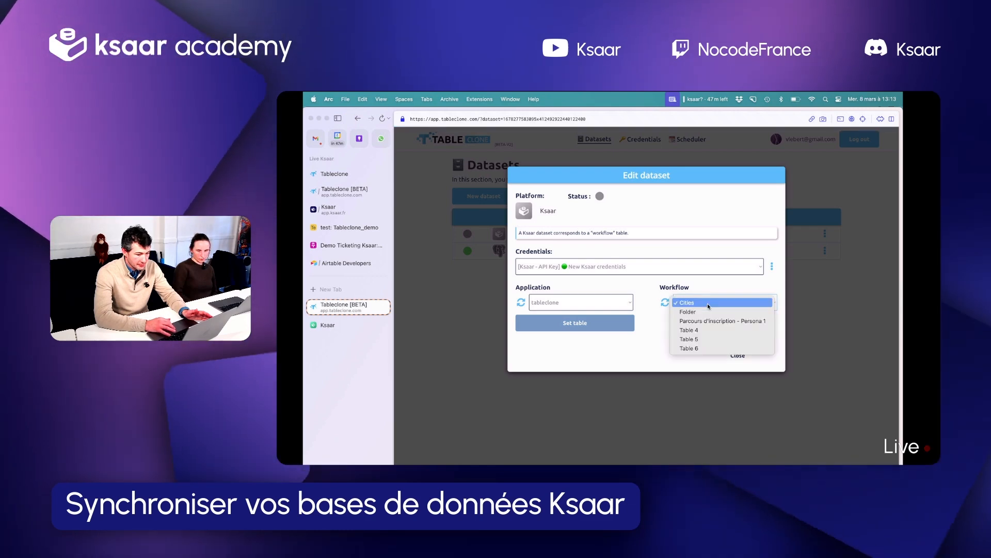
click(704, 304)
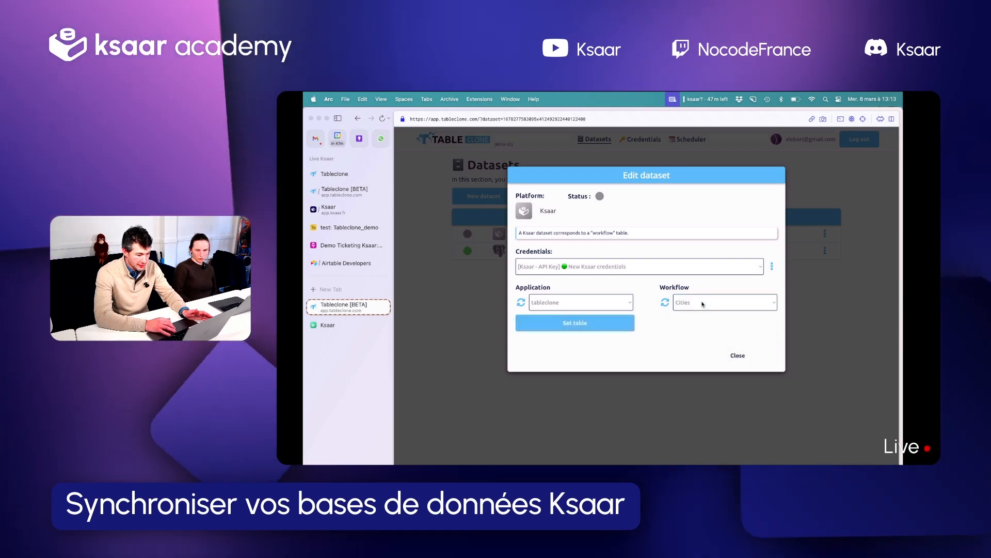
click(681, 303)
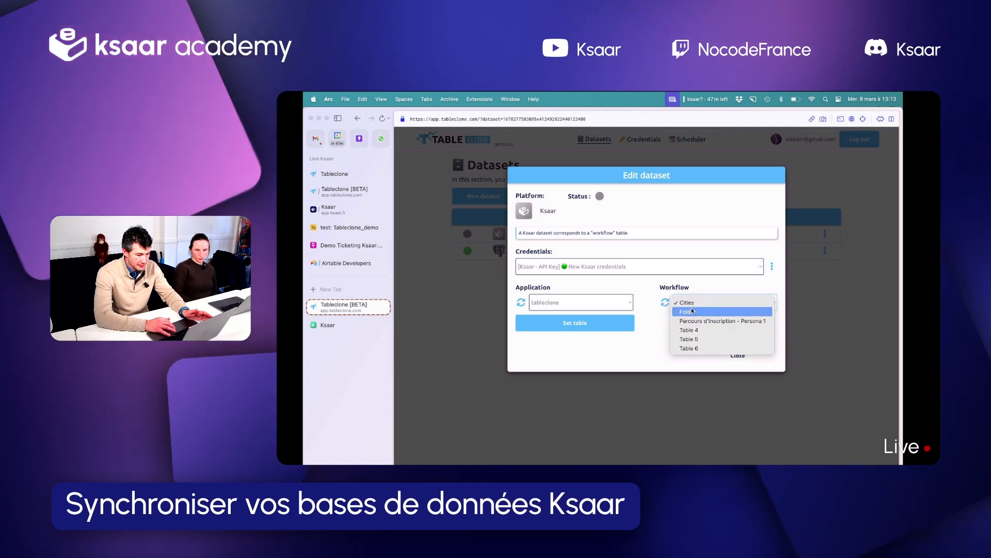
click(686, 293)
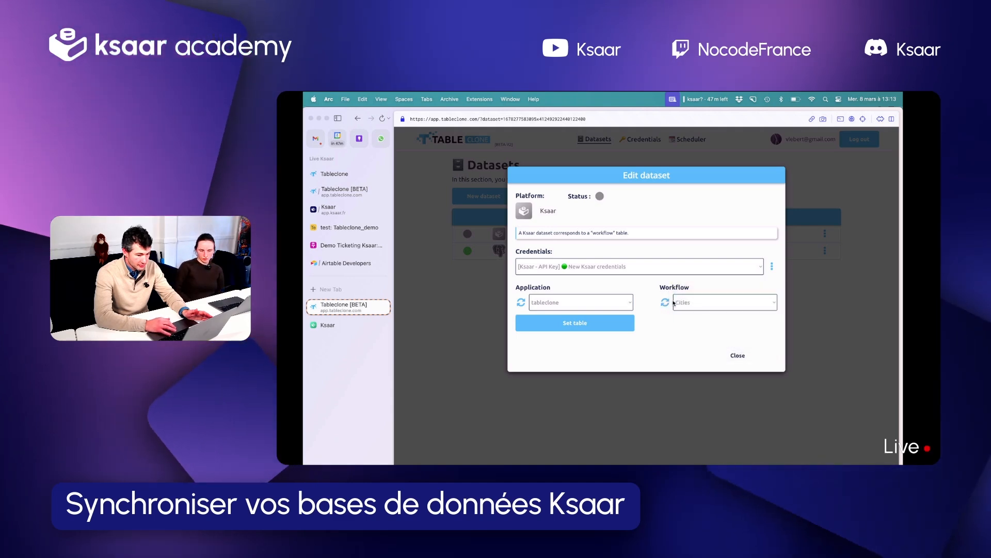
click(581, 323)
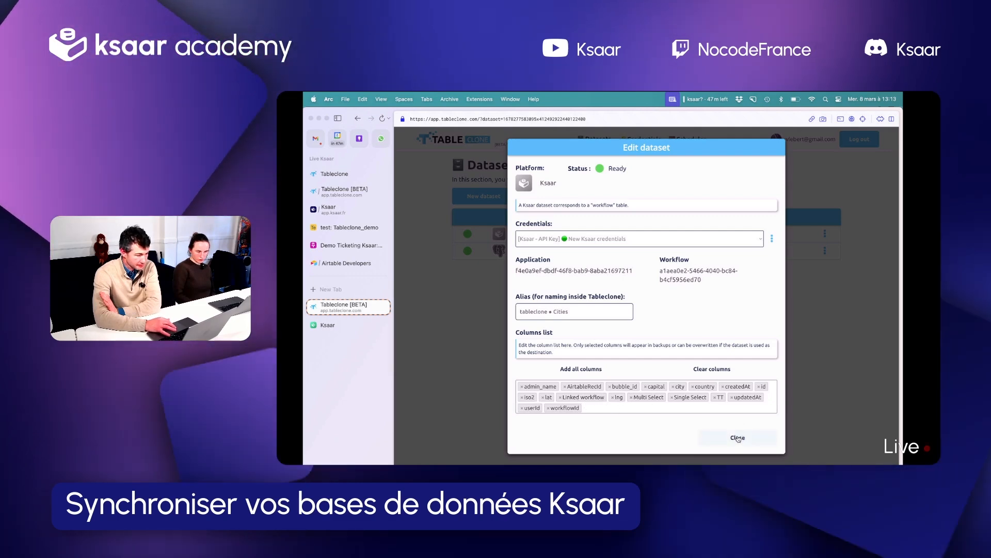
click(739, 437)
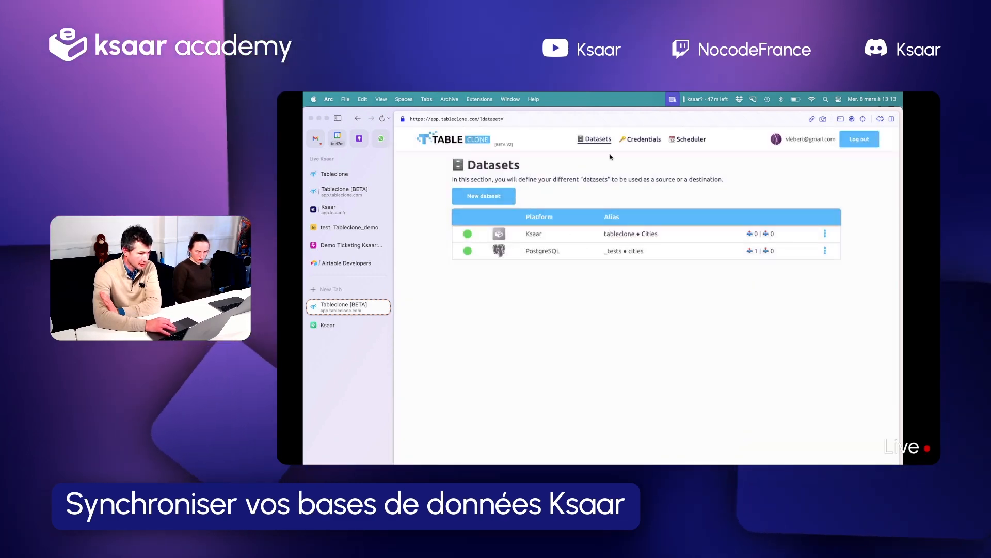
Create new Google Drive credentials and start the Google OAuth login for them
click(640, 140)
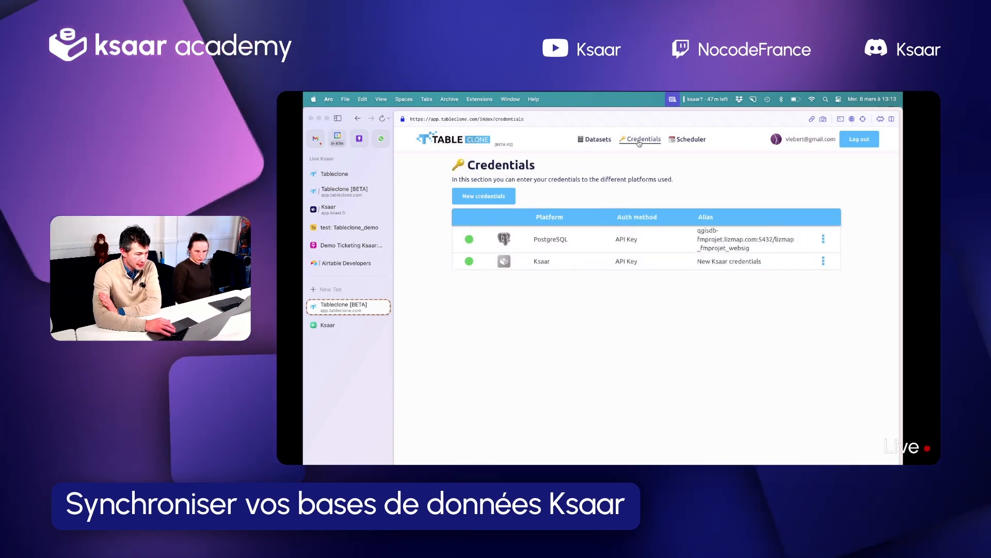
click(484, 196)
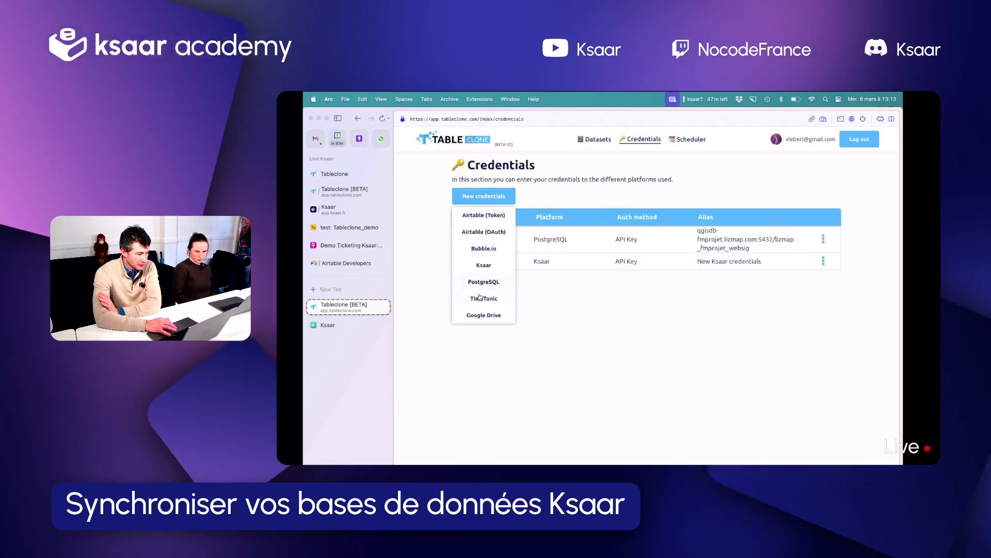
click(480, 316)
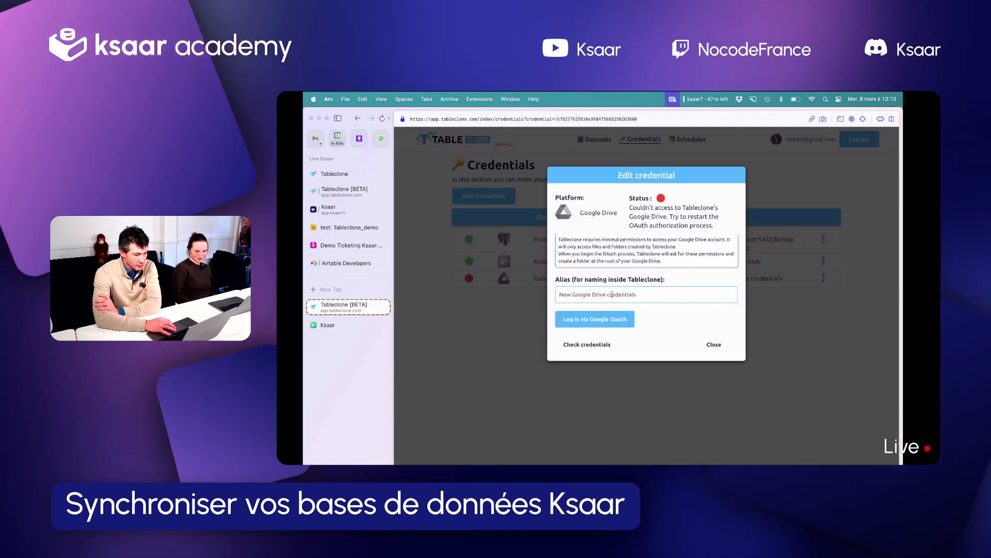
click(600, 319)
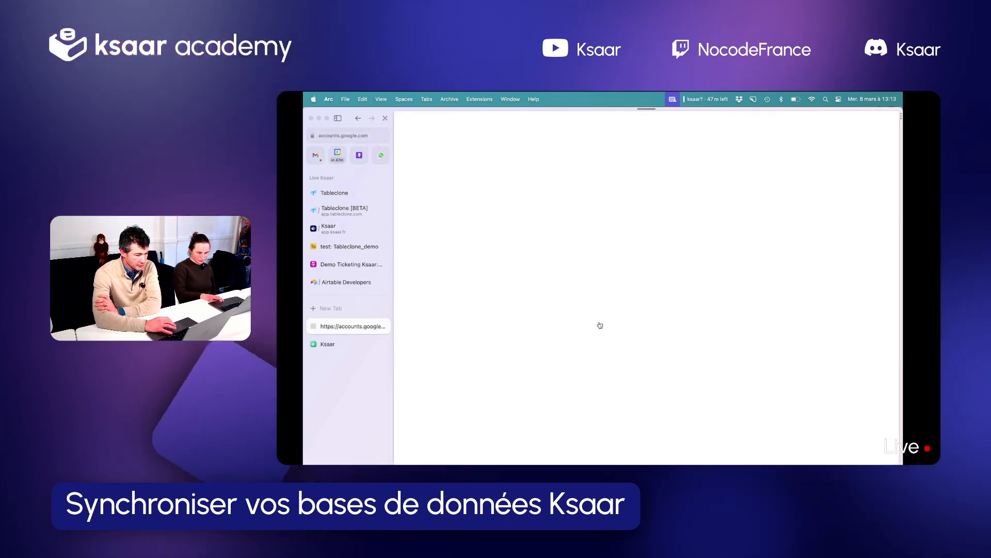
Choose the Google account, review the services tableclone.com can already access, and authorise the Google Drive access
click(611, 278)
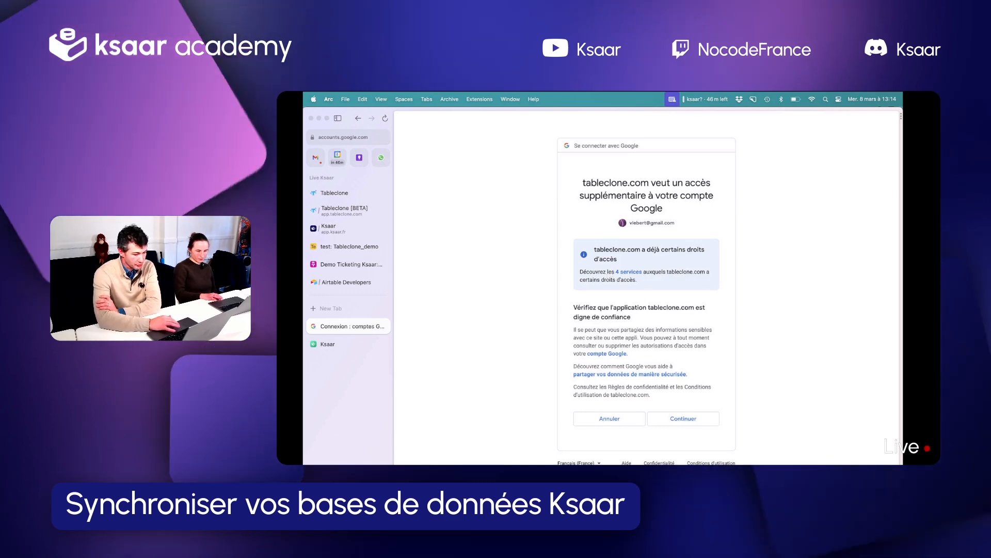
click(625, 274)
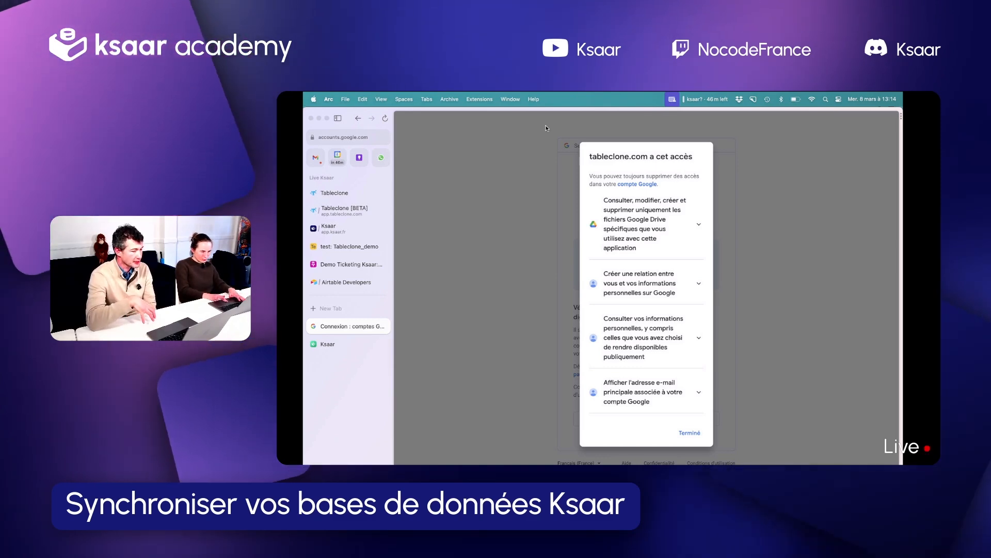
click(692, 432)
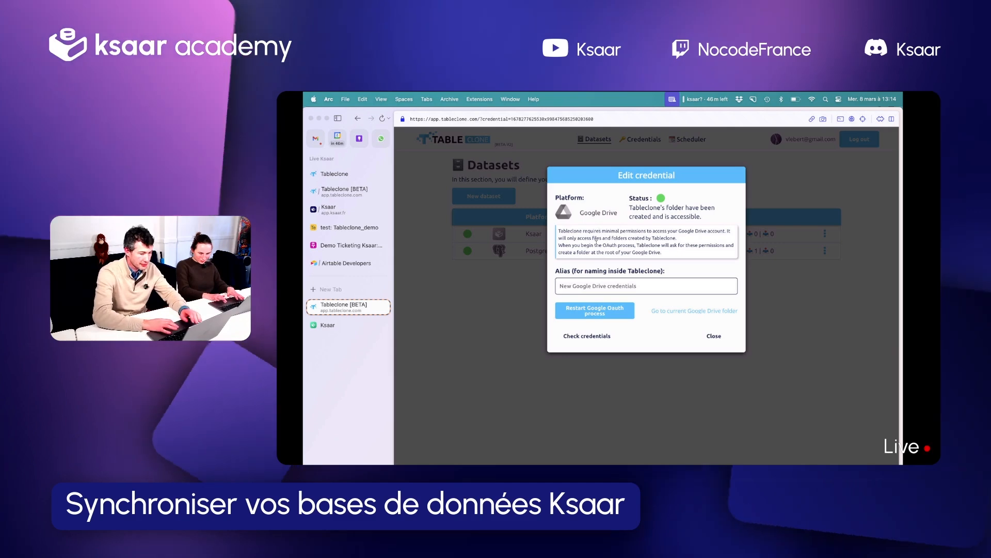
Set the alias of the Google Drive credentials to "demo Ksaar mars"
triple_click(594, 283)
text(dem)
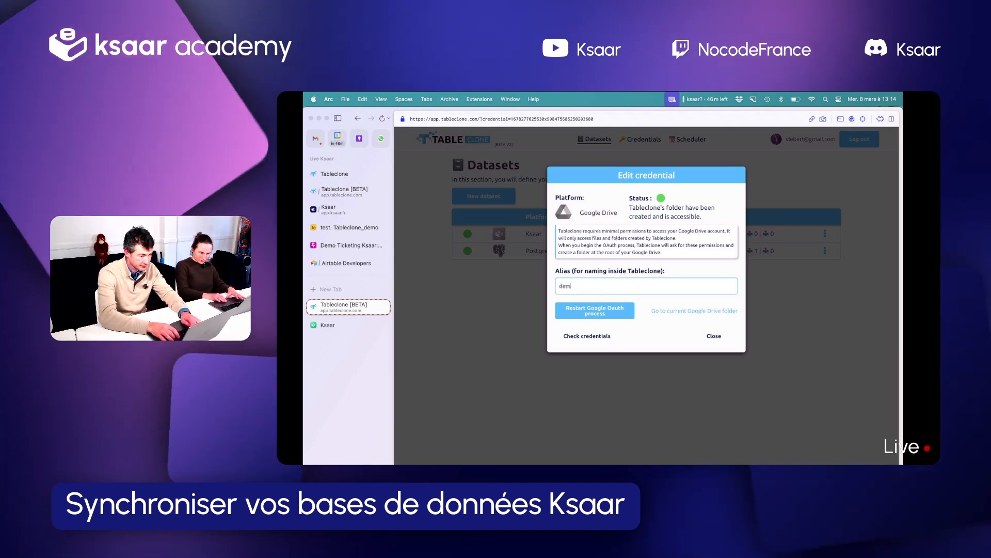
text(o Ksaa)
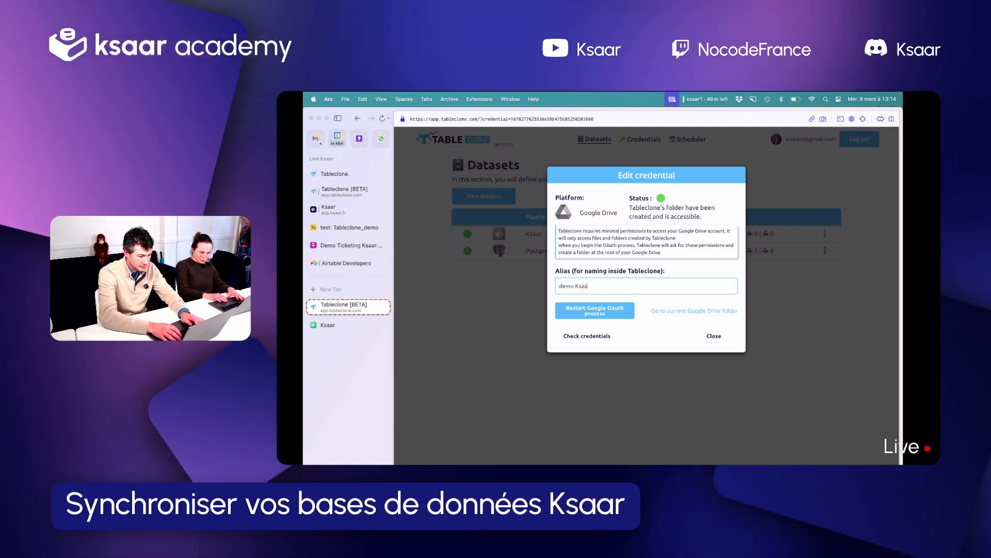
text(r mas)
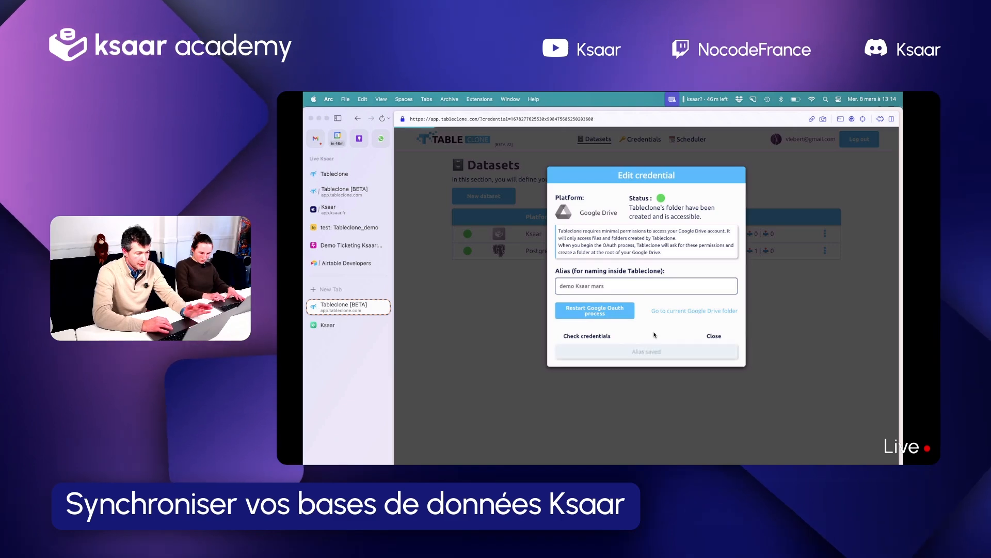
Check the credentials' folder in Google Drive, return to Tableclone, close the credential editor and view the credentials list
click(673, 311)
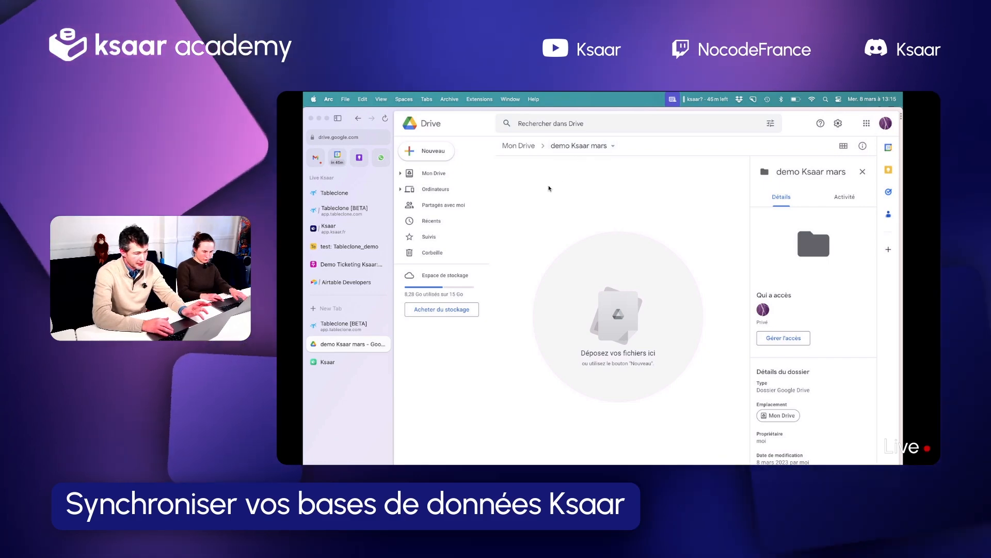
click(356, 322)
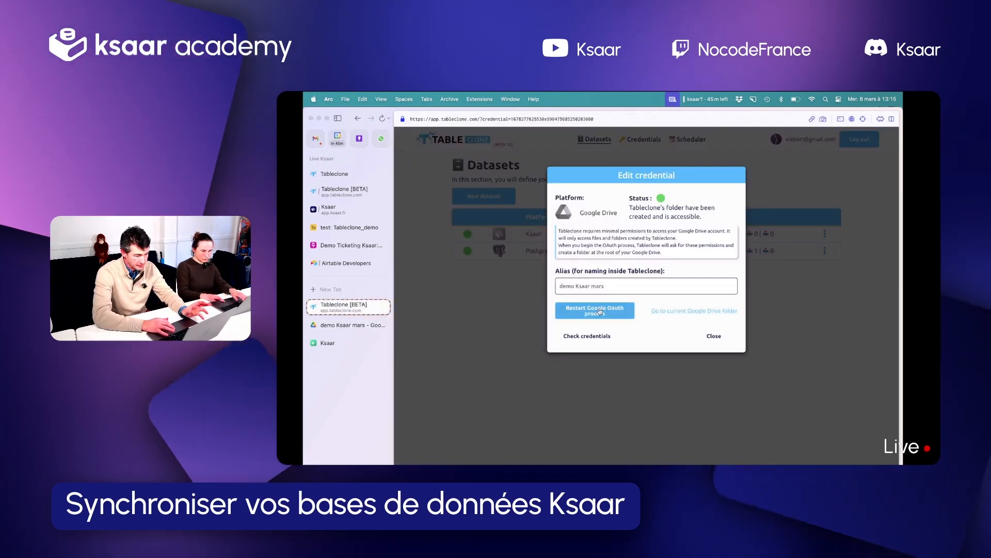
click(715, 336)
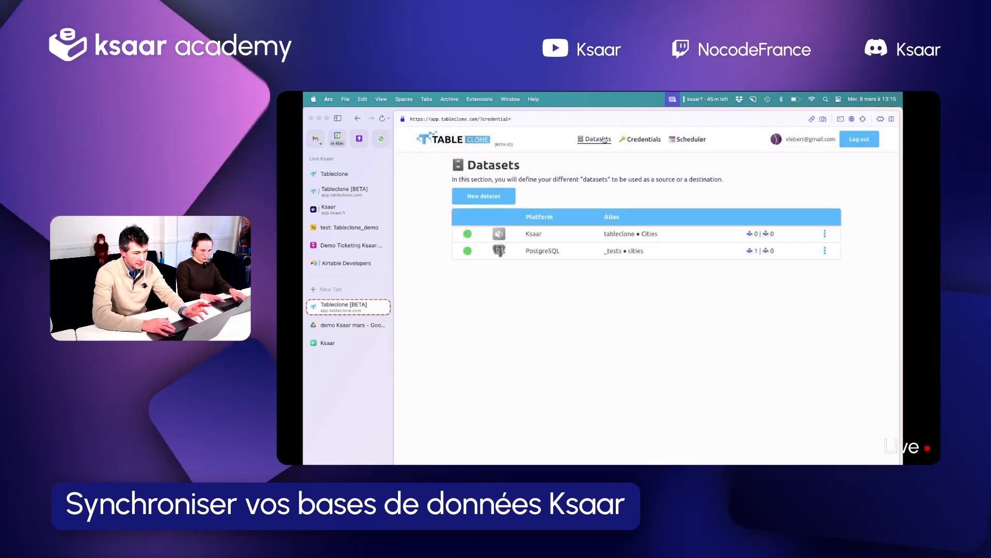
click(644, 144)
Create a Google Drive dataset with a new folder under the demo Ksaar mars credentials and set its alias to "sous-dossier1"
click(609, 143)
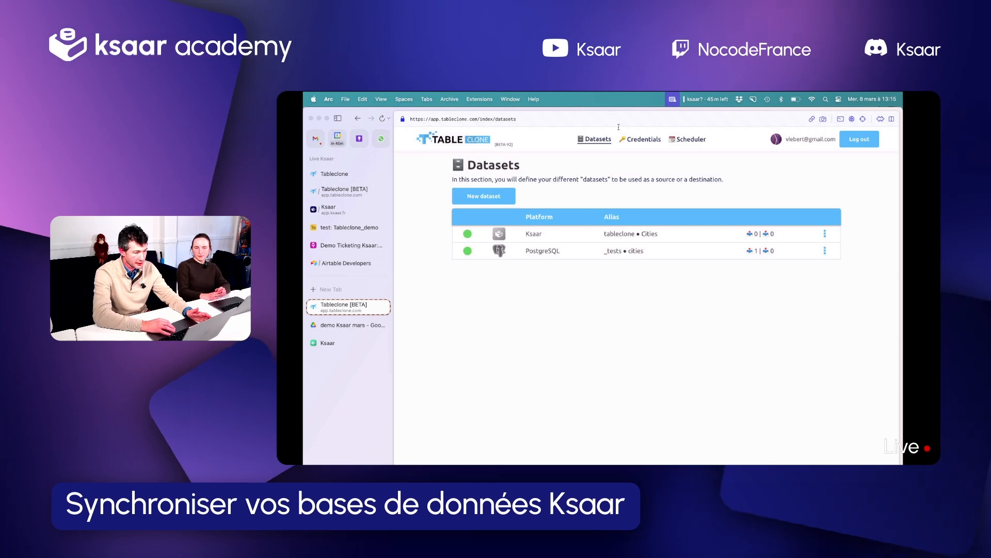
click(484, 197)
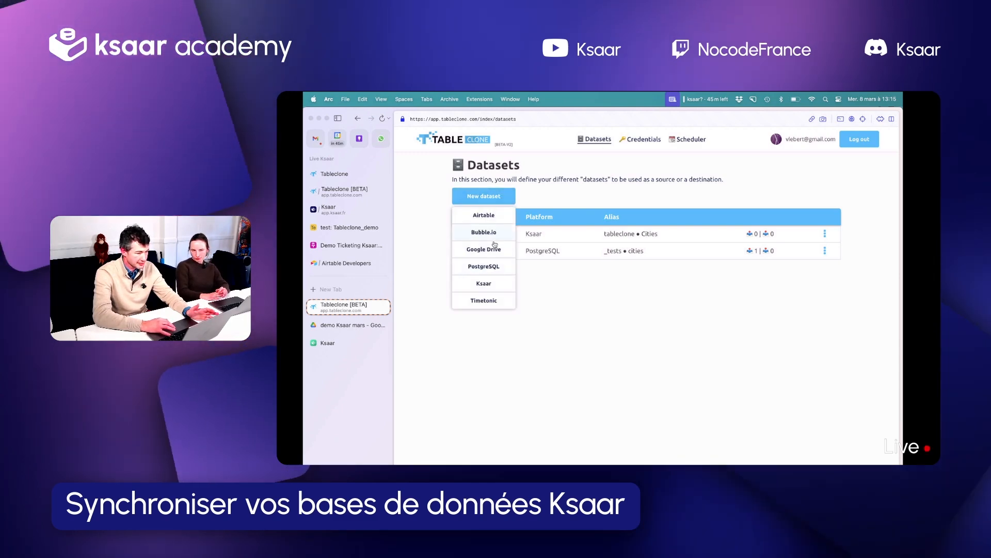
click(494, 246)
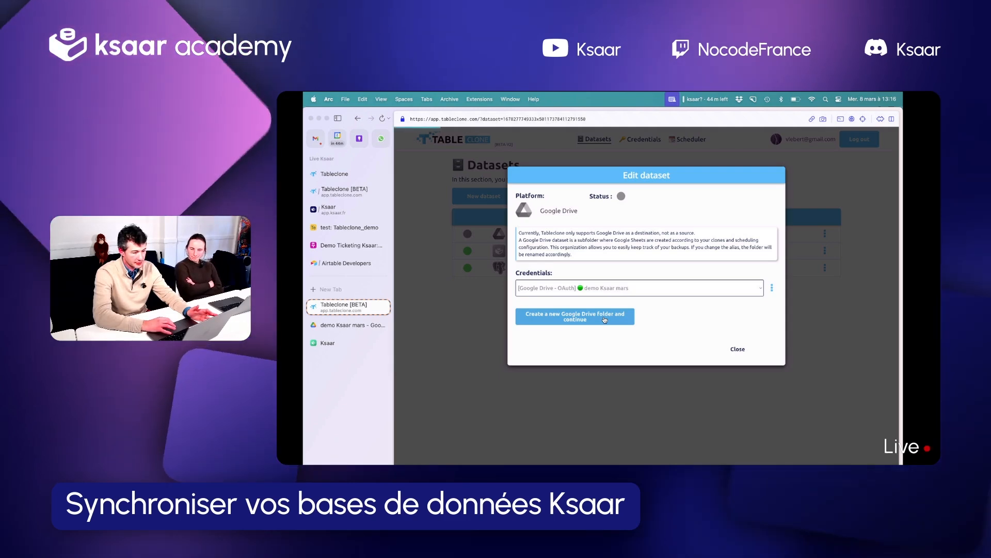
click(605, 318)
click(586, 332)
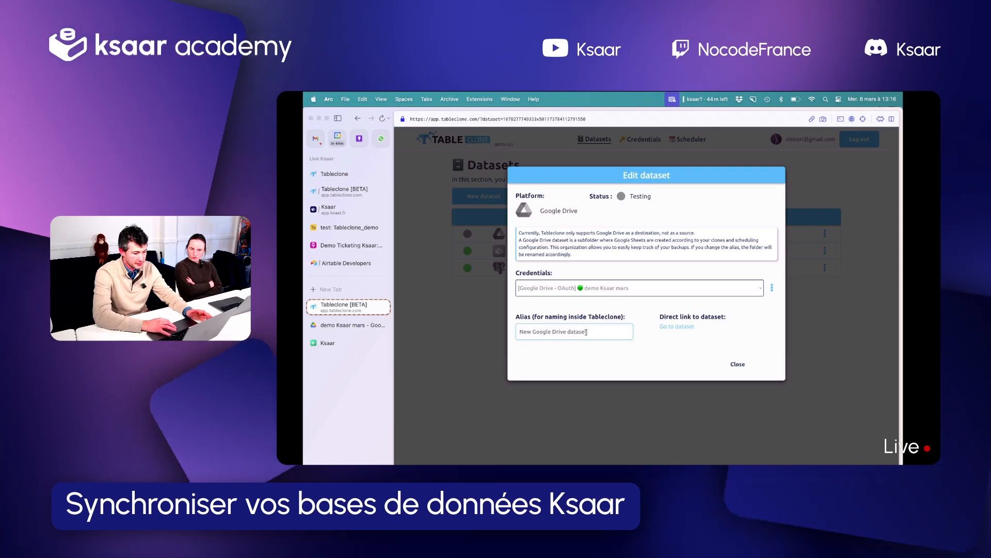
text(sous)
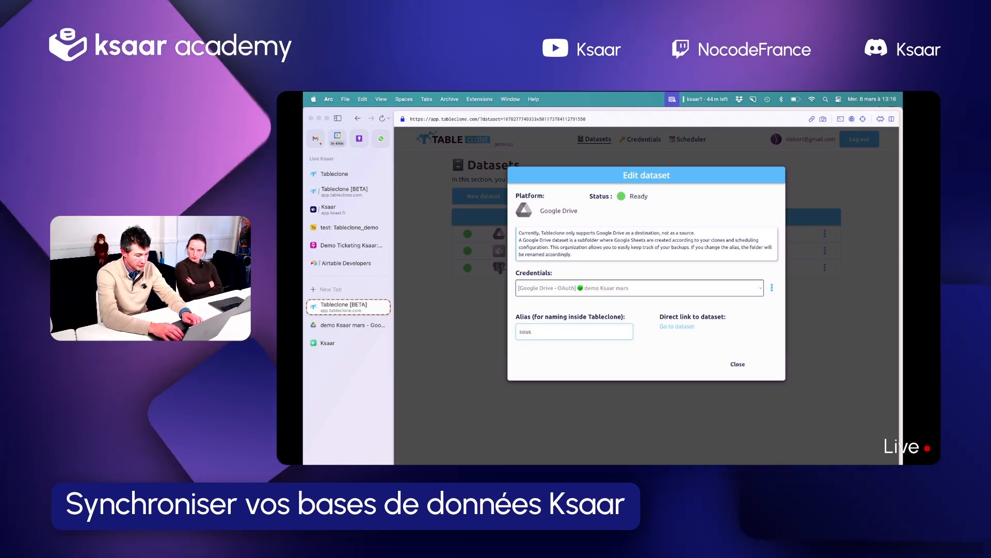
text(-dossier1)
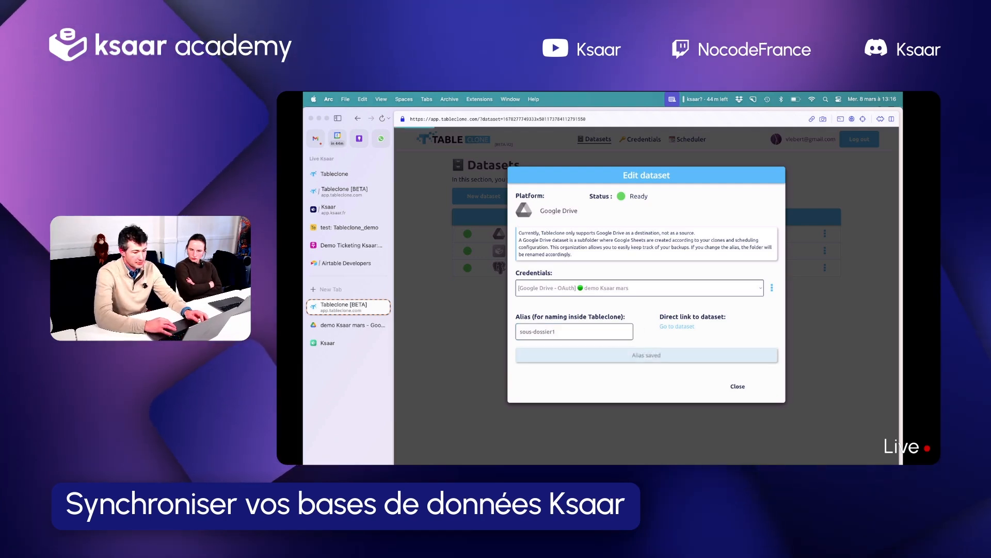
Check the dataset's sous-dossier1 folder in Google Drive, then return to Tableclone and close the dataset editor
click(666, 327)
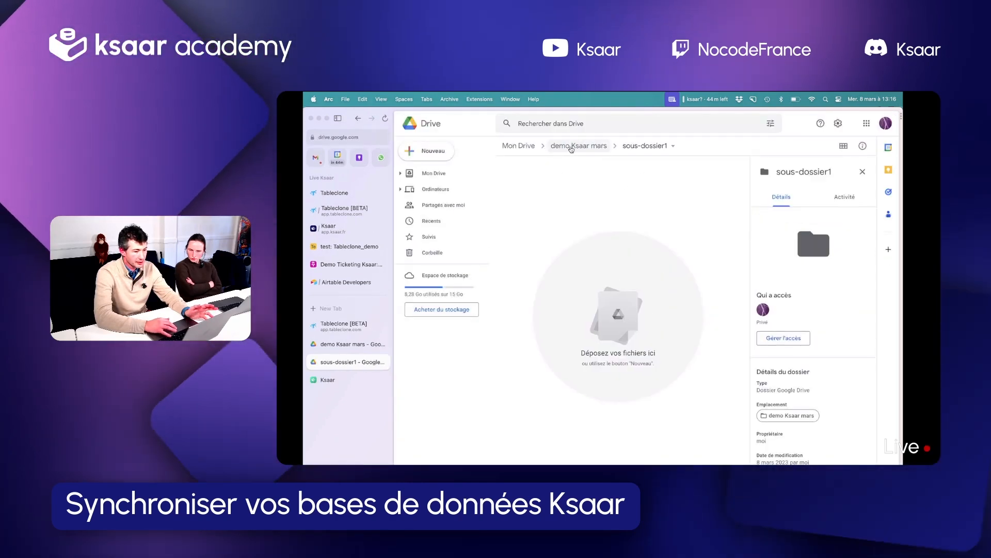
click(355, 326)
click(738, 364)
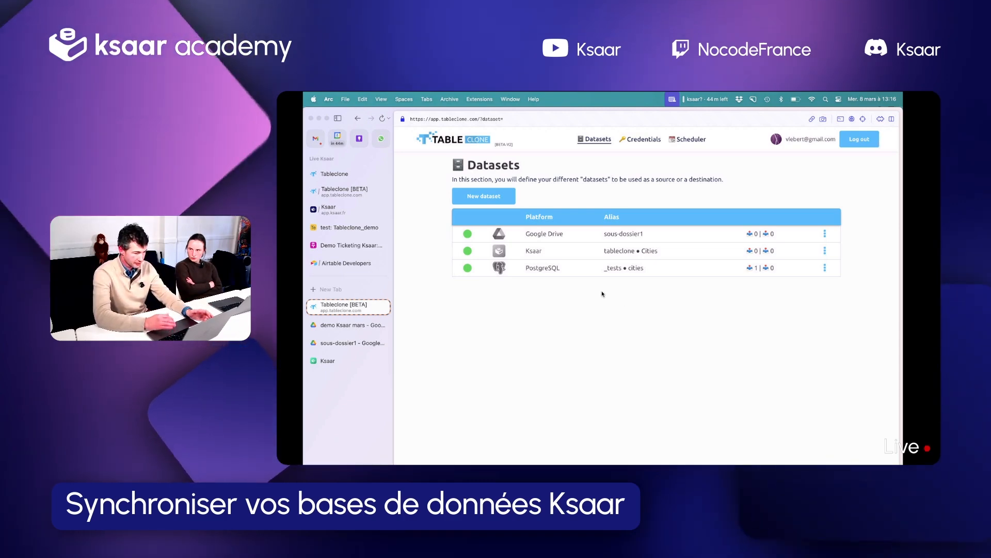
Switch to Ksaar and open the tableclone application from the applications overview
click(333, 210)
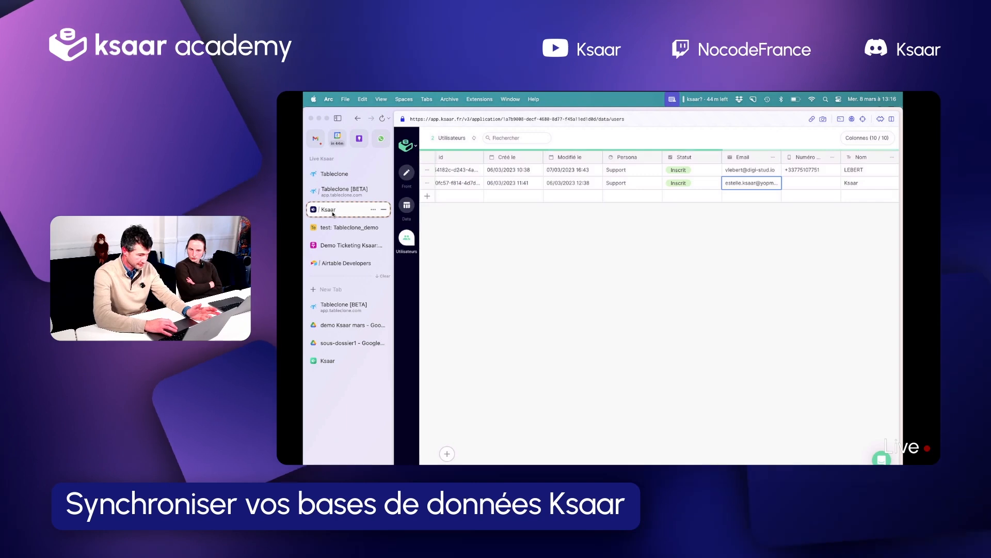
click(408, 145)
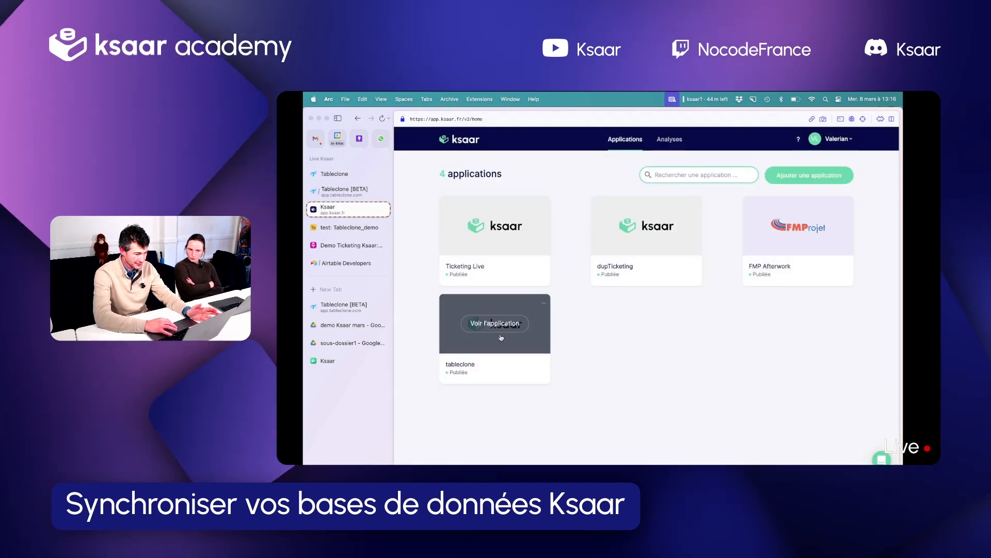
click(494, 323)
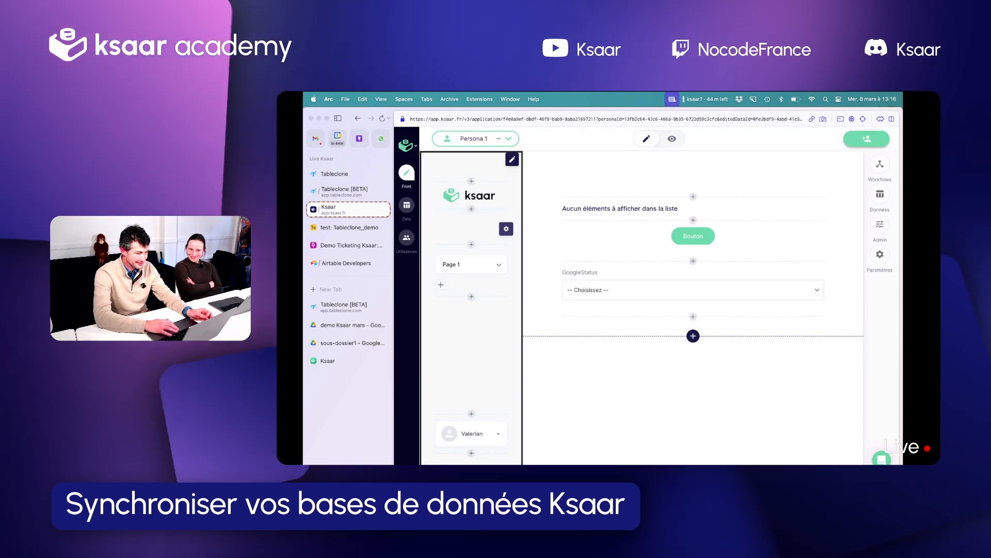
Browse the tableclone application's data tables in Ksaar and examine the records and columns of Table 6
click(407, 205)
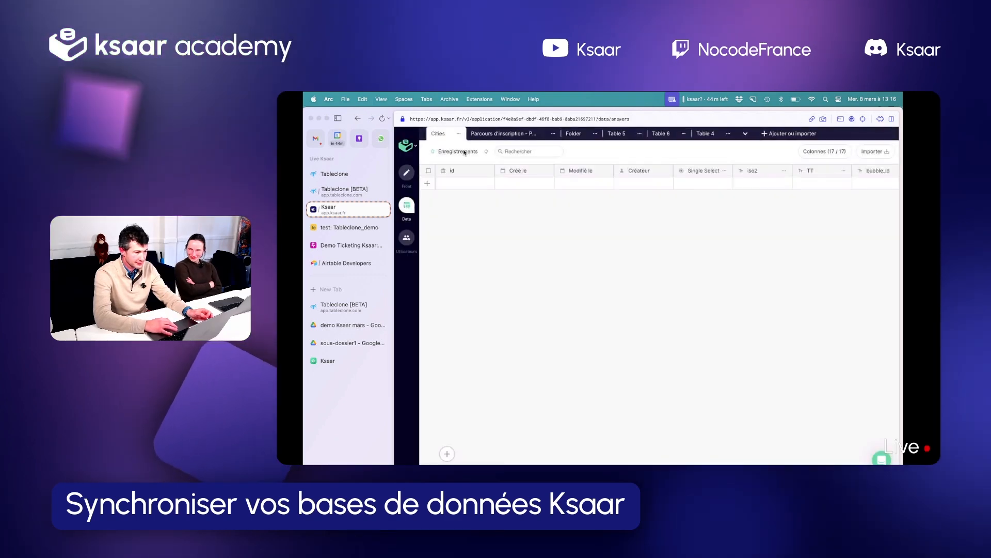
click(526, 134)
click(577, 133)
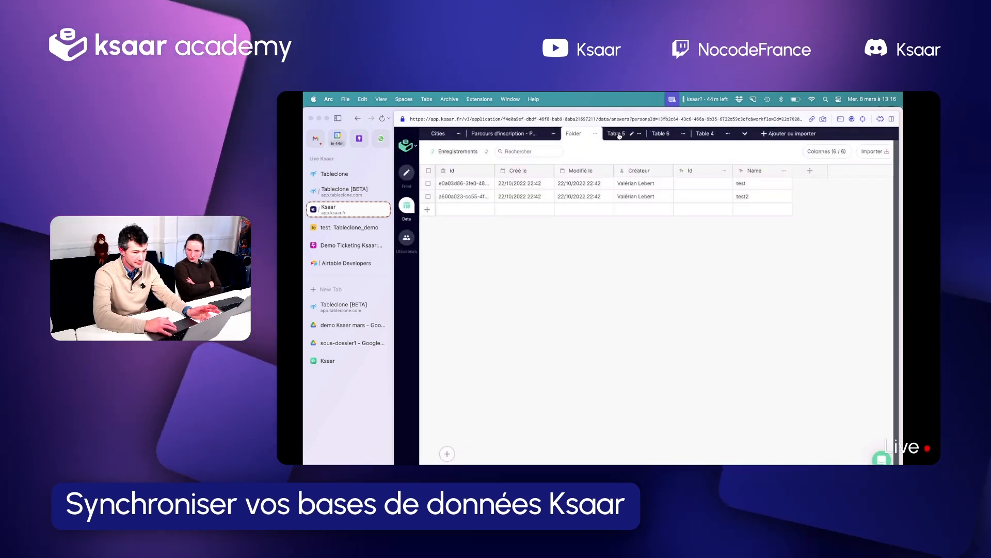
click(617, 133)
click(660, 133)
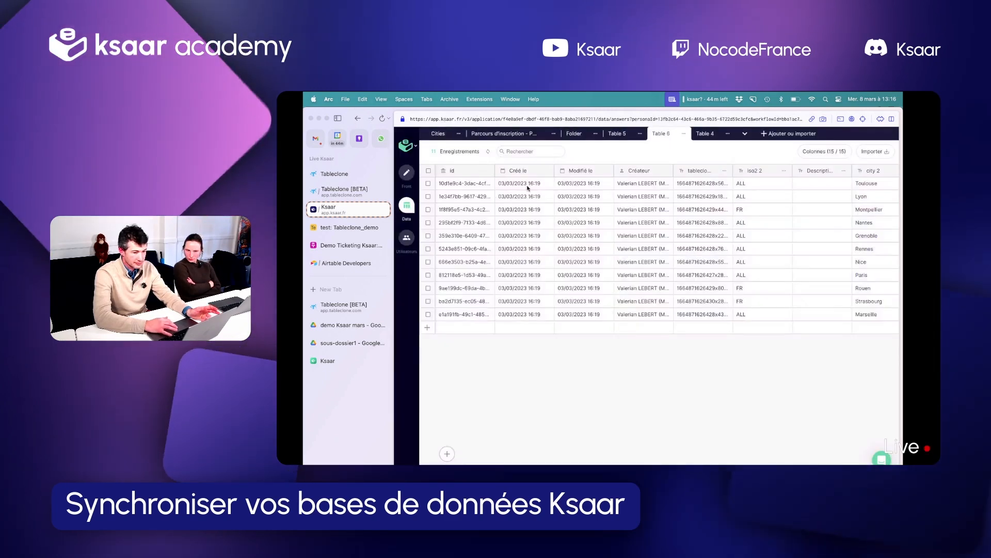
scroll(662, 231, right, 10)
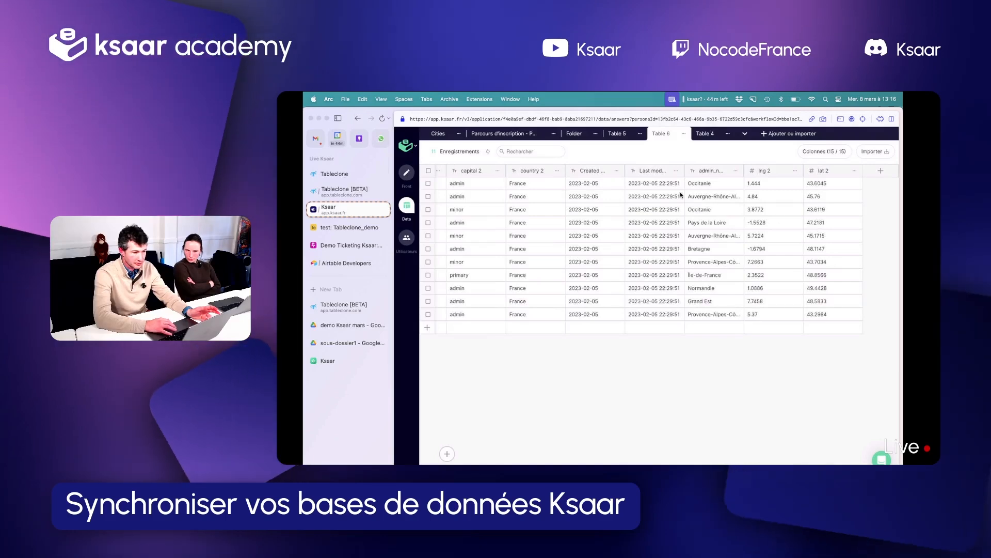
scroll(681, 194, left, 10)
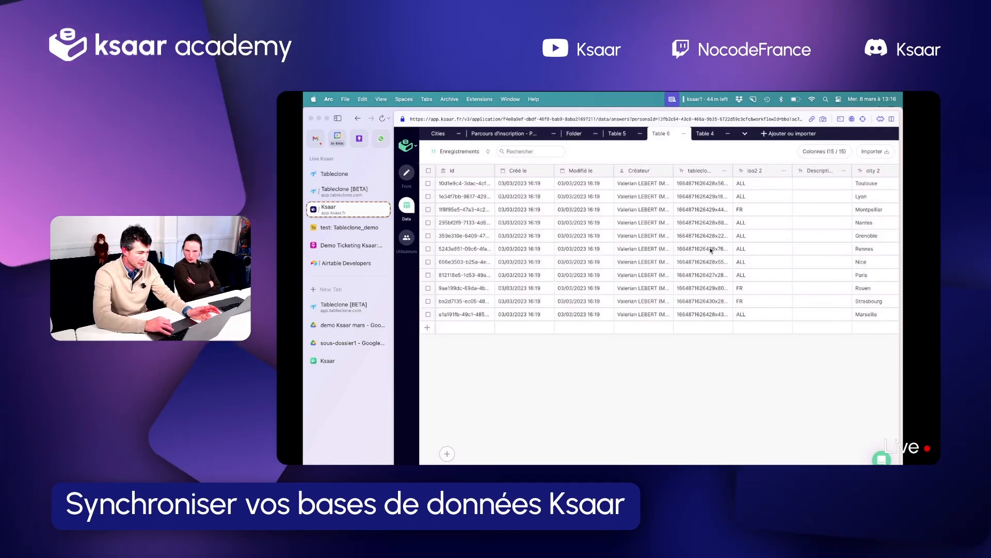
Switch to Tableclone and create a Ksaar dataset using the tableclone application and the Table 6 workflow
click(338, 309)
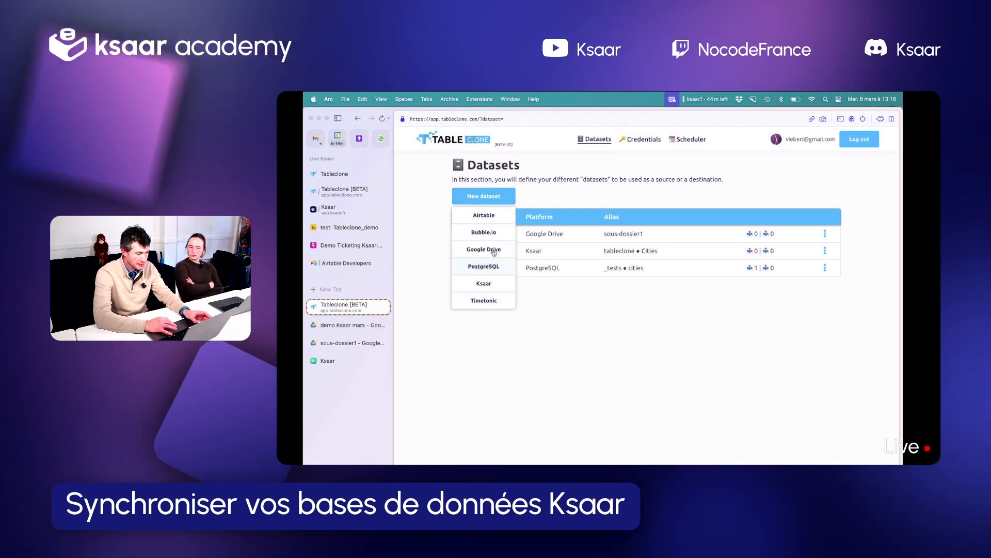
click(484, 283)
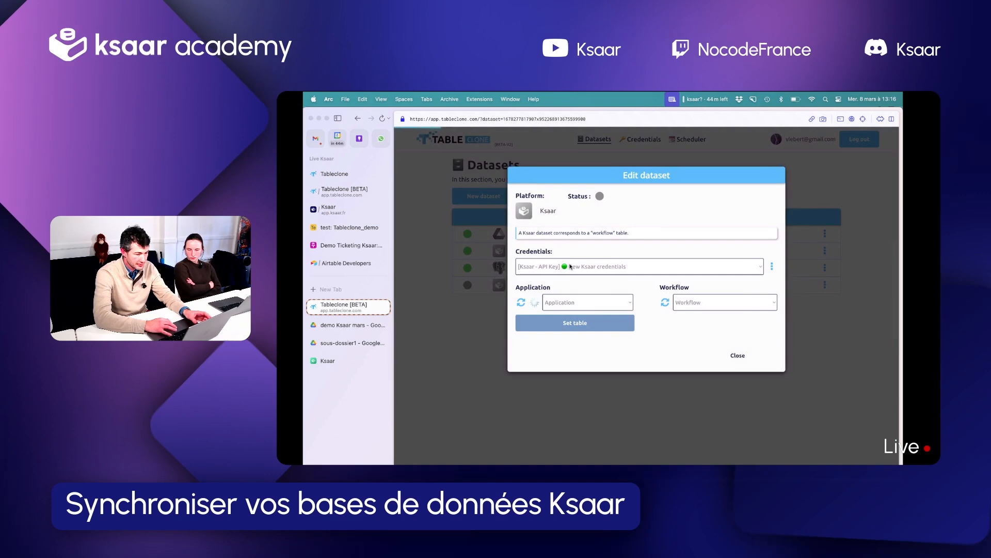
click(579, 302)
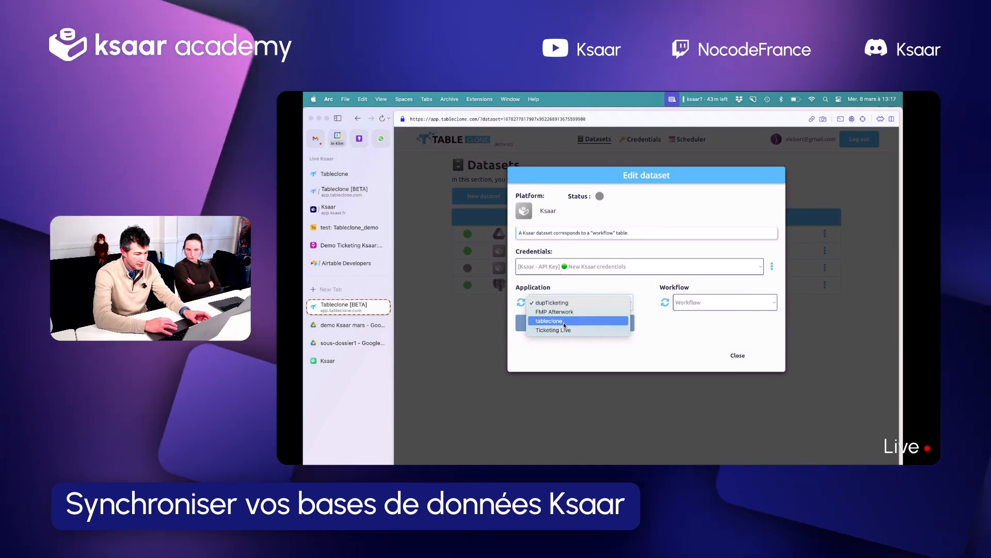
click(565, 322)
click(711, 301)
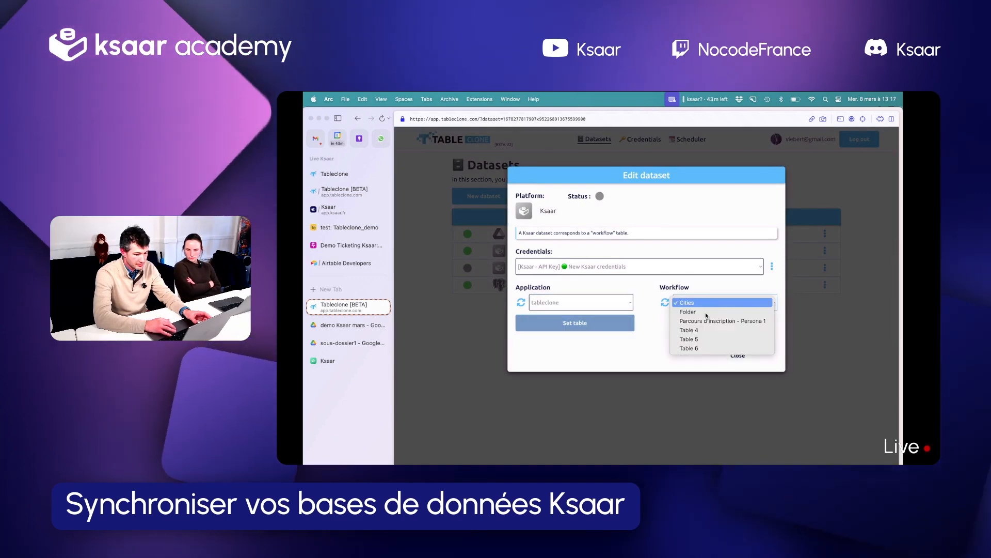
click(692, 349)
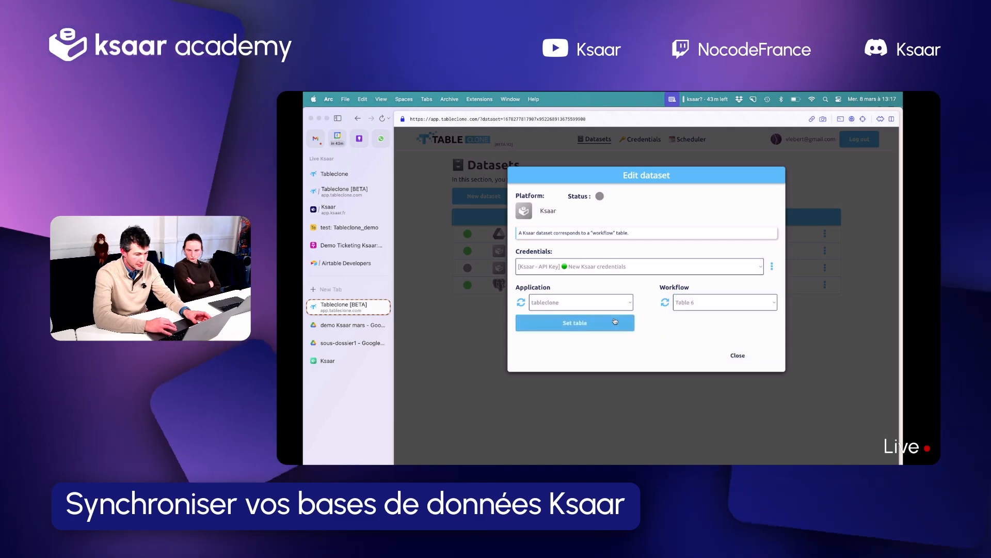
click(607, 322)
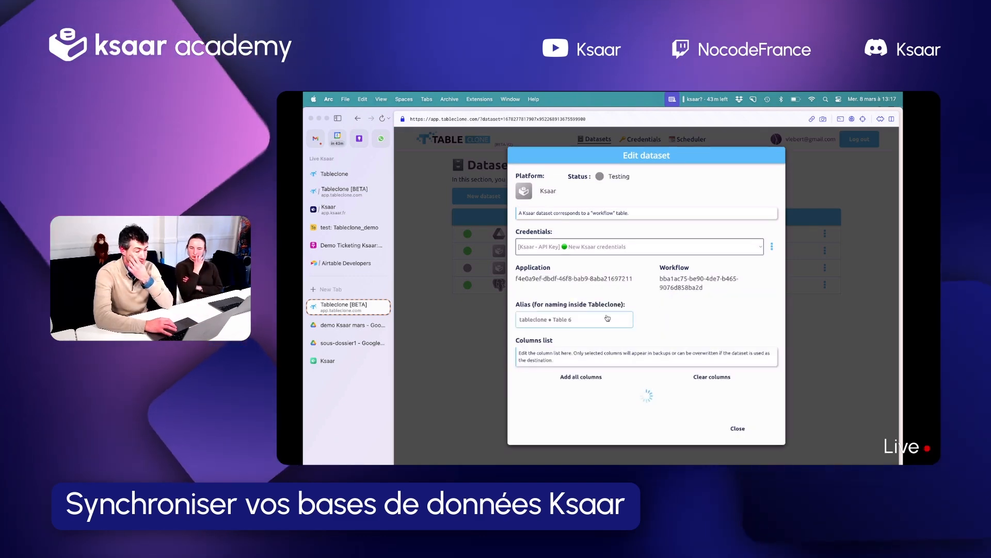
click(737, 437)
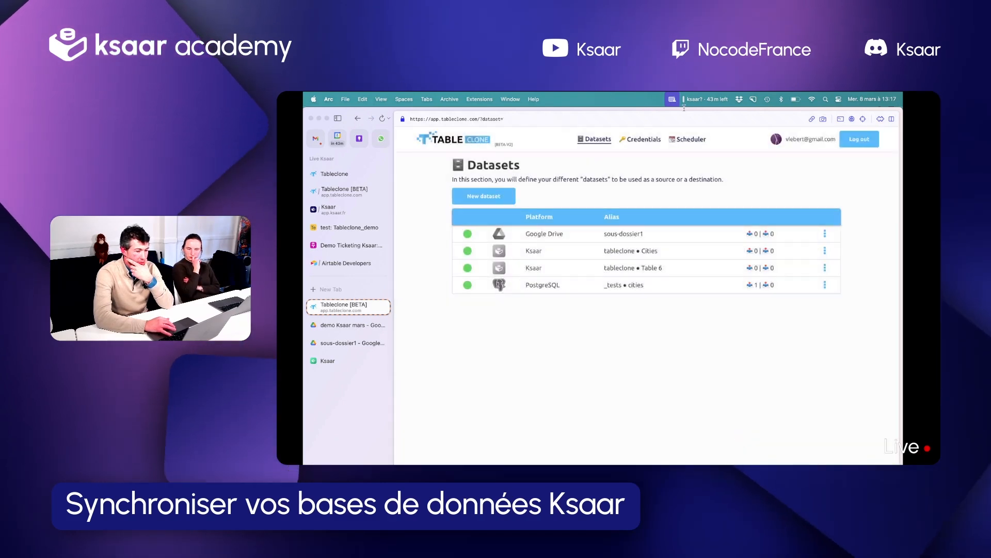
Review the credentials and datasets lists, ending on the Scheduler section
click(646, 141)
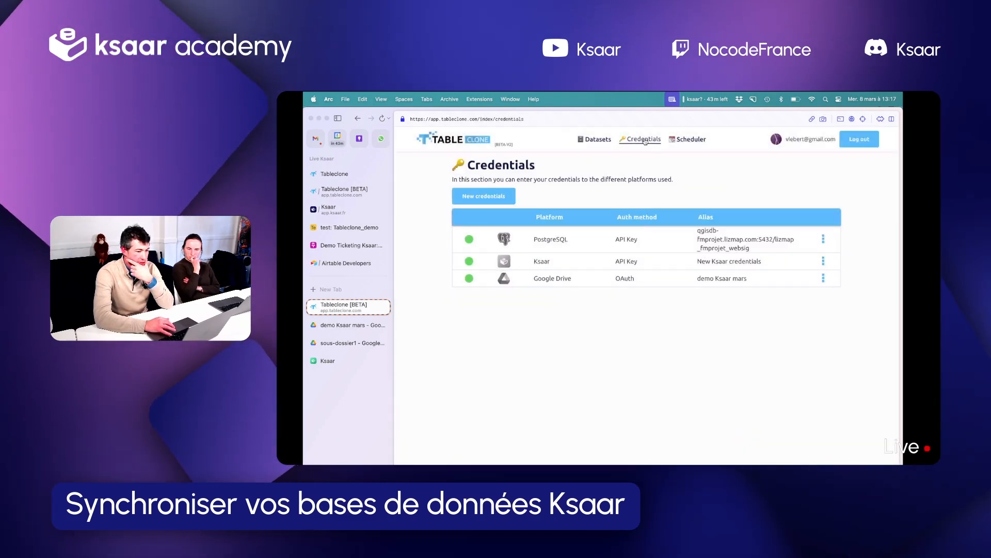
click(599, 141)
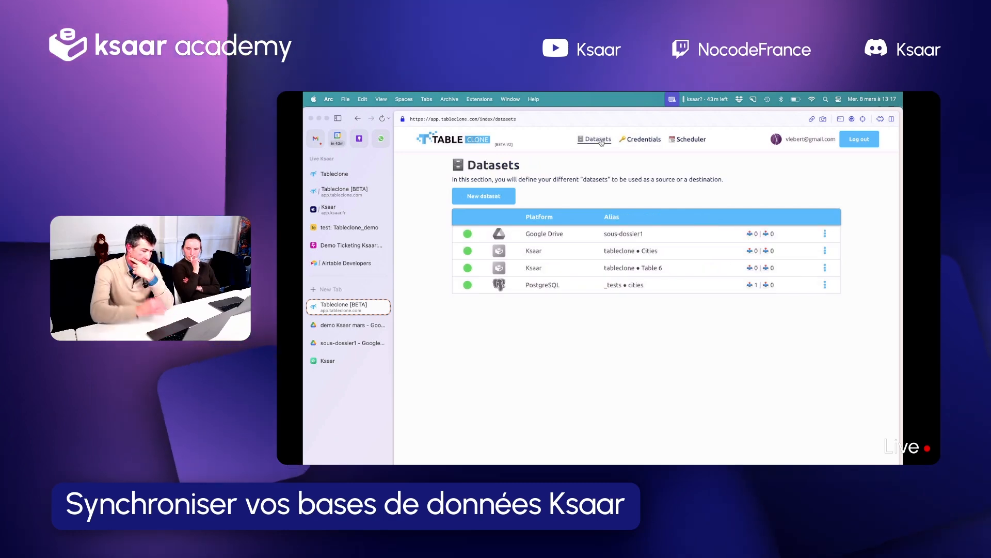
click(689, 139)
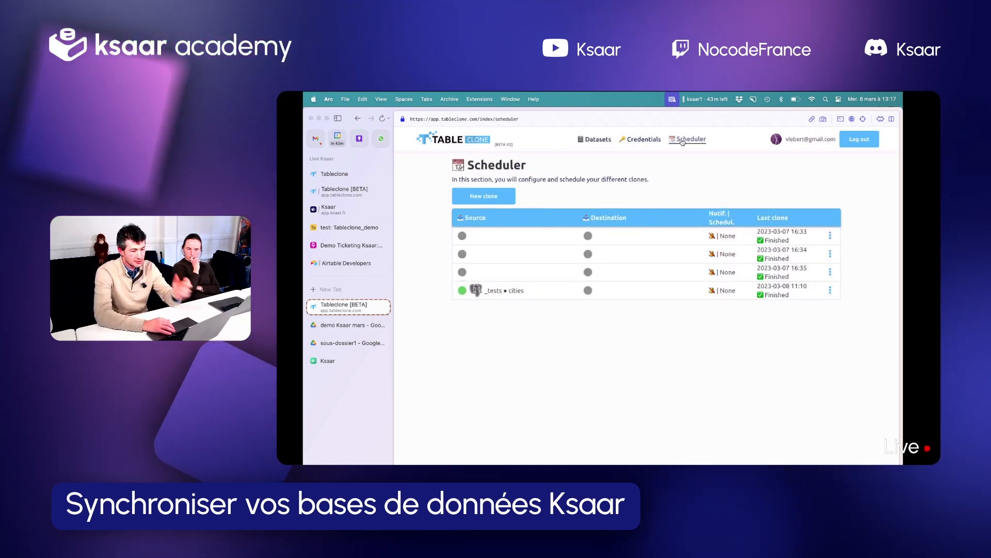
Delete the three old clones dated 2023-03-07 that have no source or destination from the Scheduler
click(831, 235)
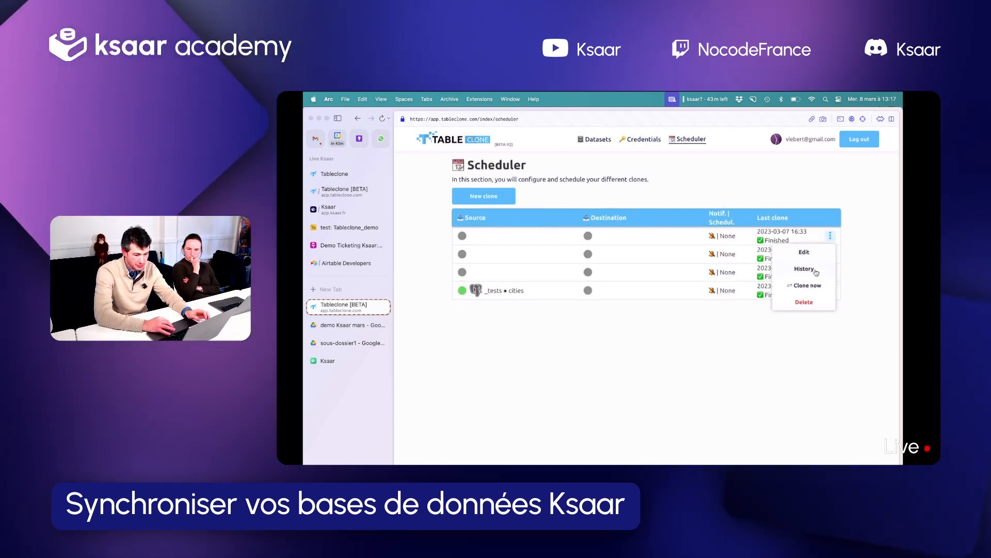
click(808, 301)
click(830, 235)
click(805, 302)
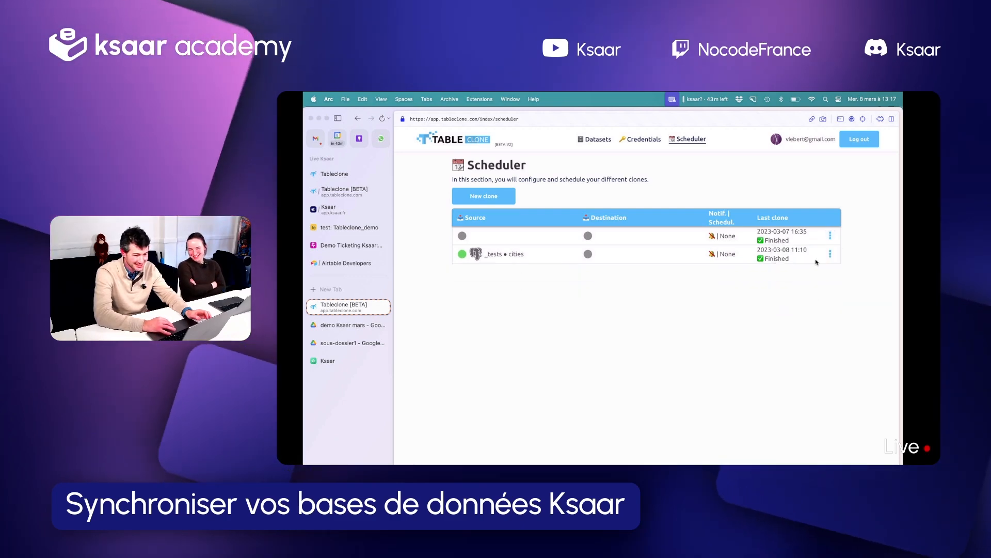
click(831, 235)
click(805, 302)
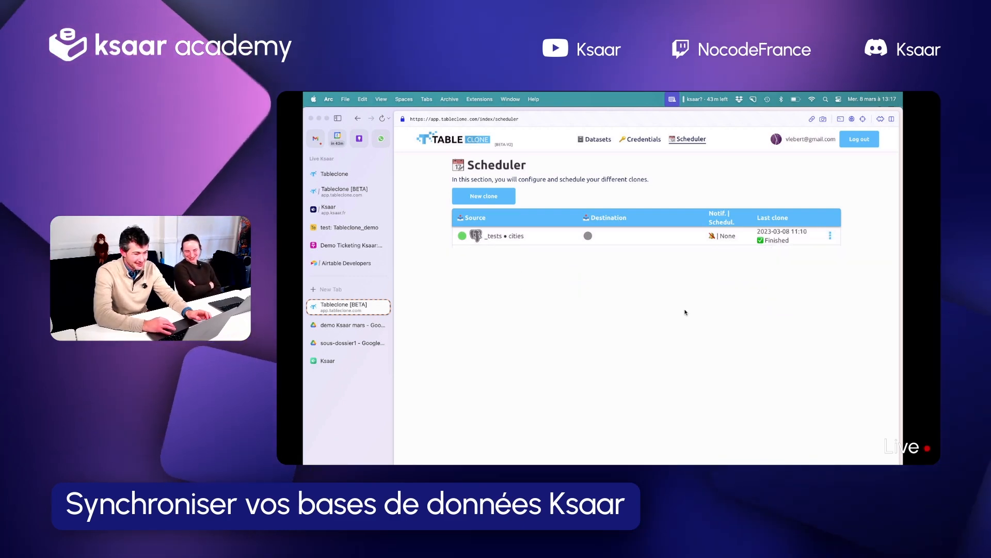
Create a clone with the Ksaar dataset tableclone • Table 6 as source and Google Drive sous-dossier1 as destination
click(487, 200)
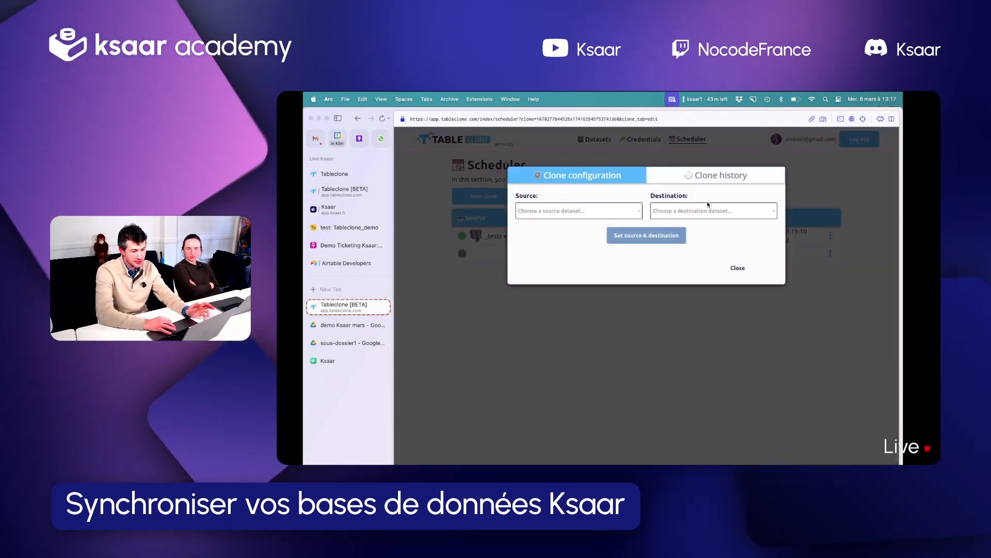
click(616, 212)
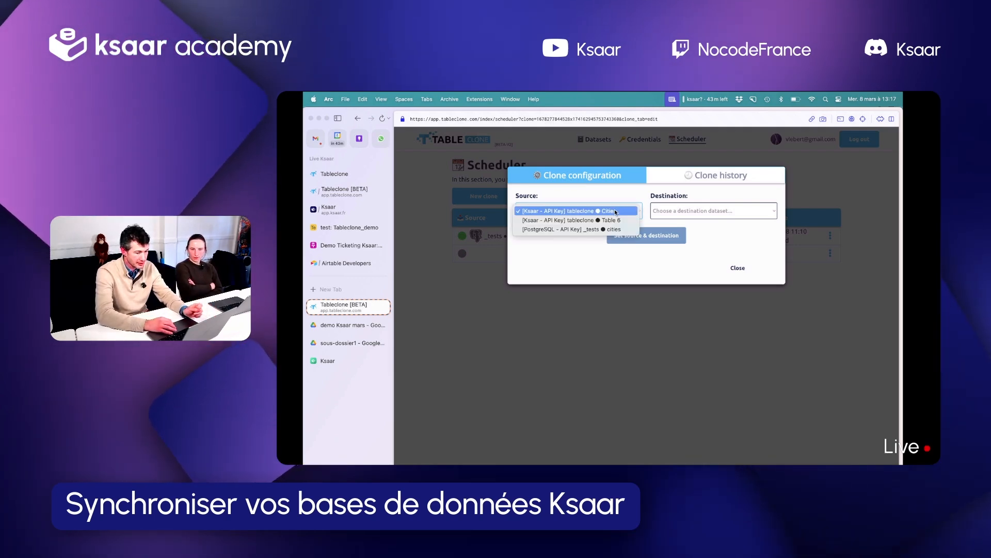
click(599, 220)
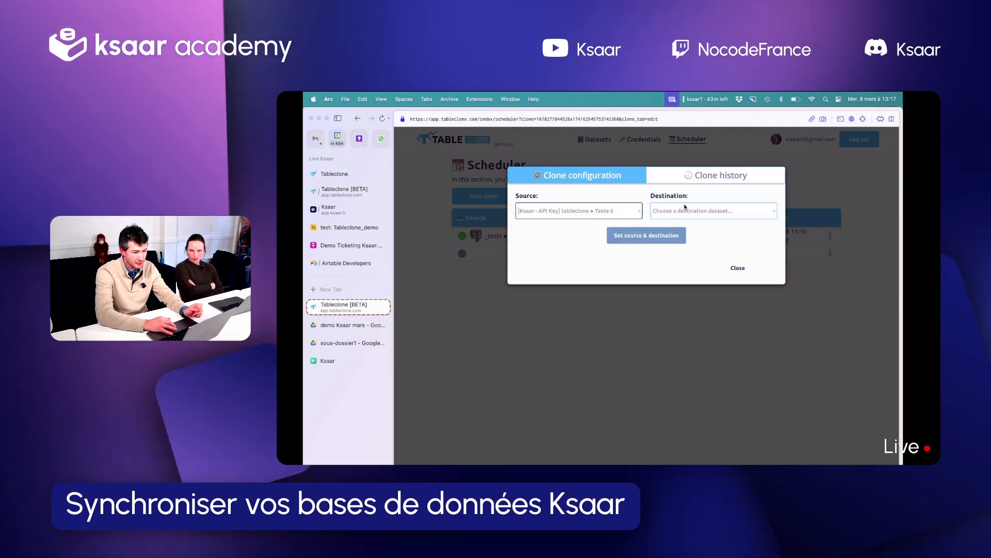
click(686, 209)
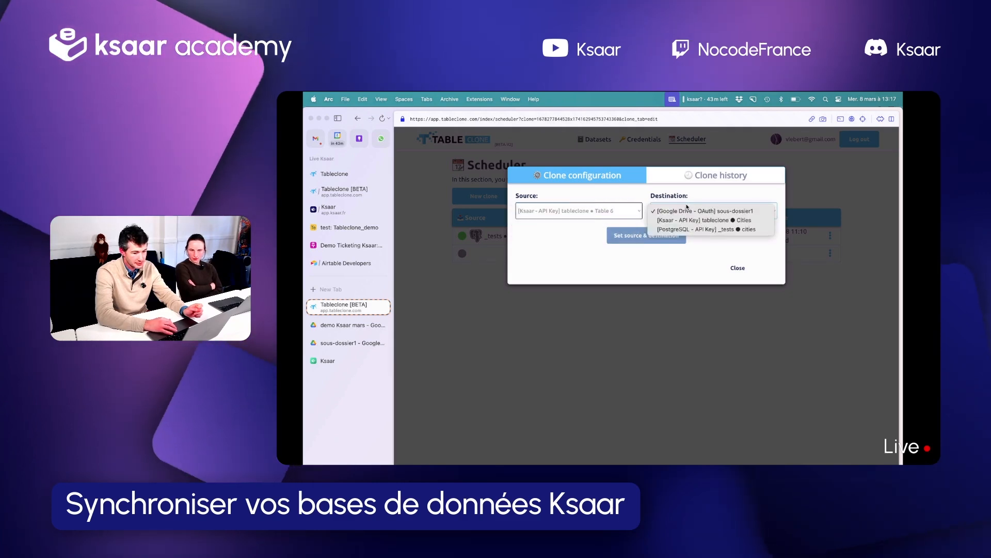
click(712, 211)
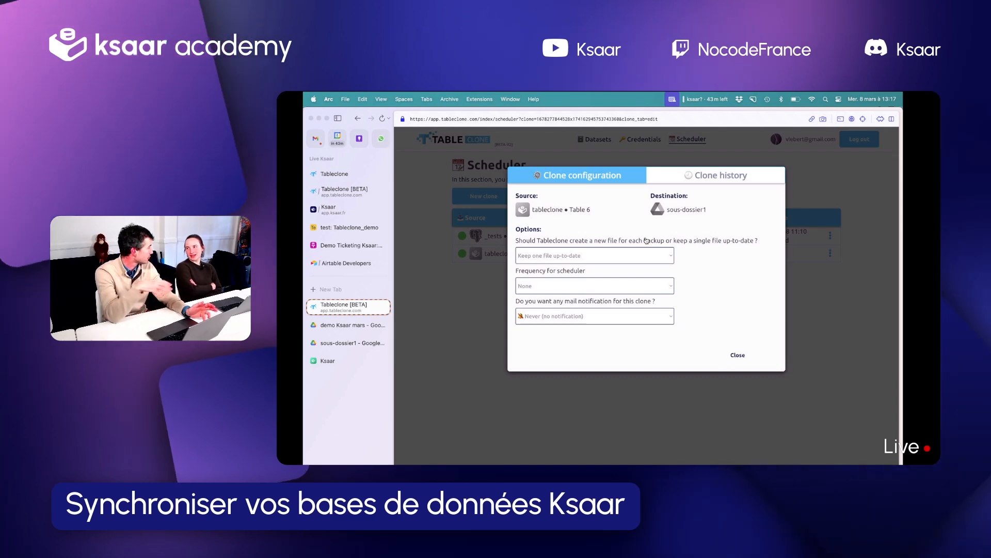
Choose to keep one file up-to-date for the Table 6 clone and run the clone immediately
click(568, 254)
click(583, 233)
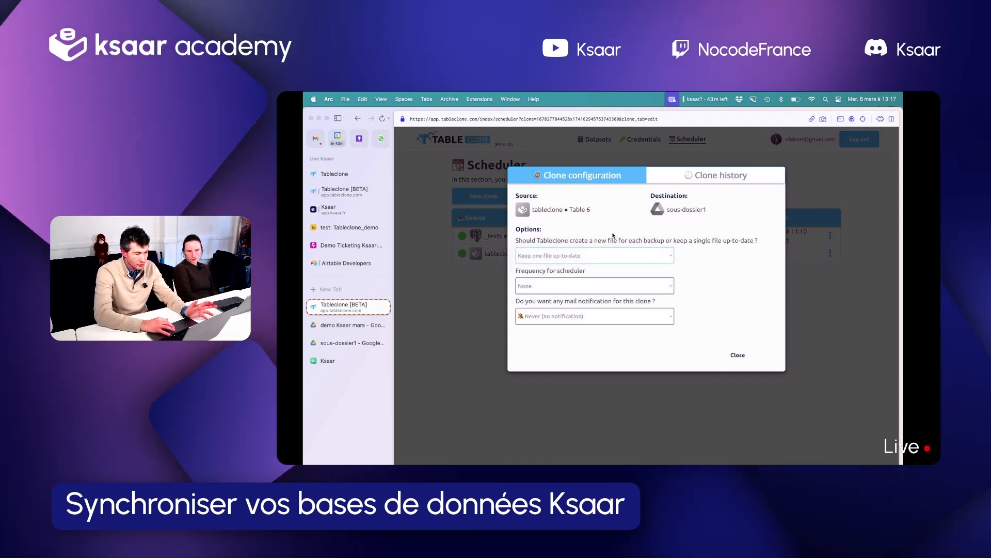
click(576, 256)
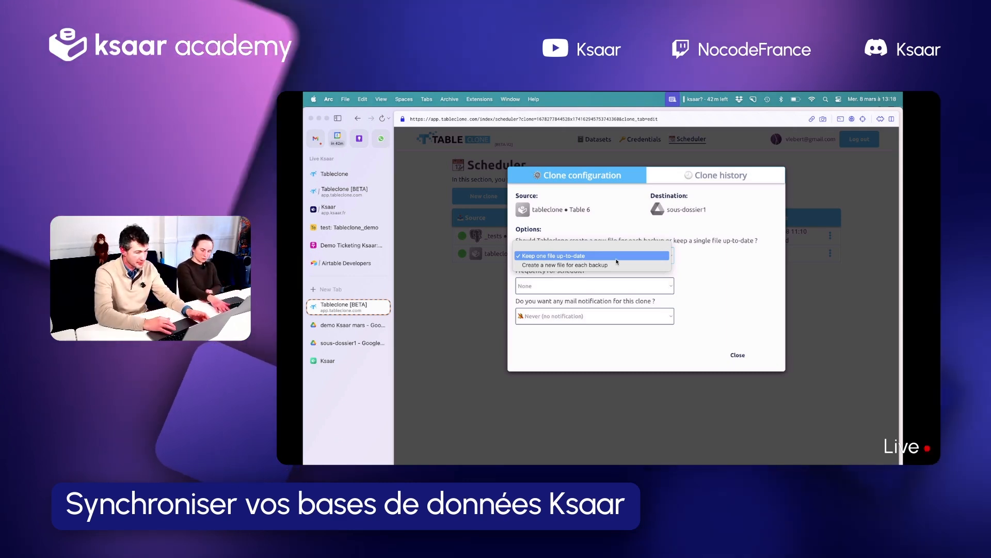
click(582, 256)
click(737, 352)
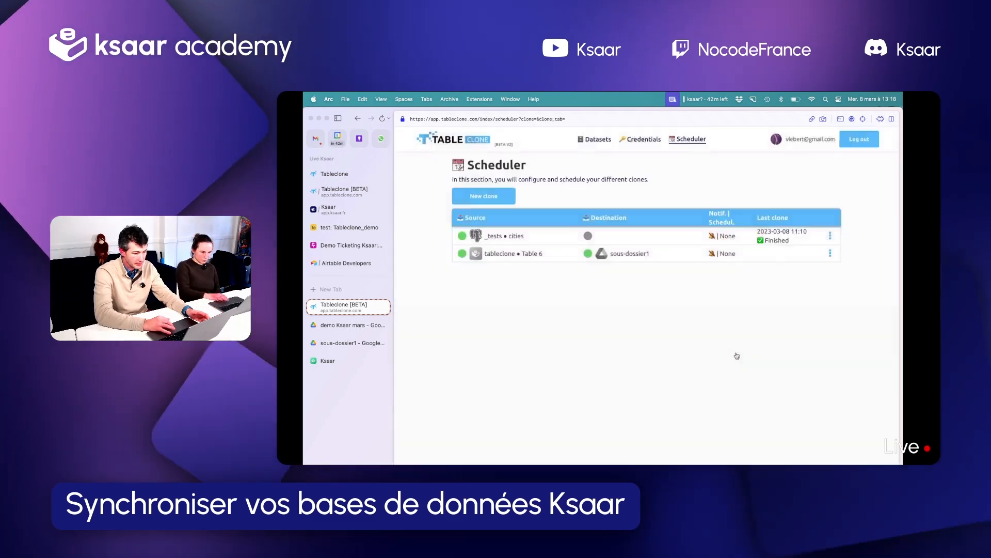
click(831, 253)
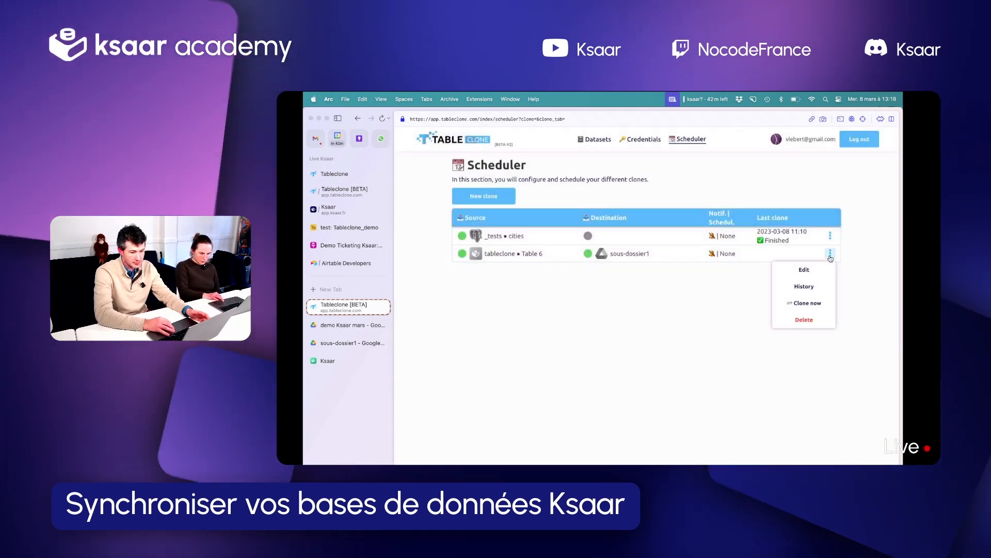
click(803, 303)
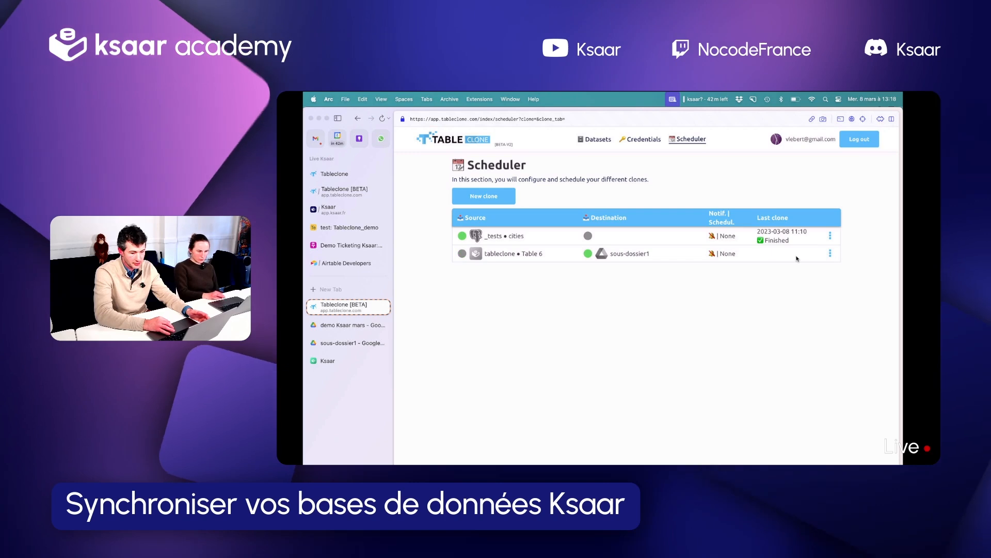
Examine the Table 6 clone's scheduler frequency and mail notification choices, then close its configuration
click(831, 253)
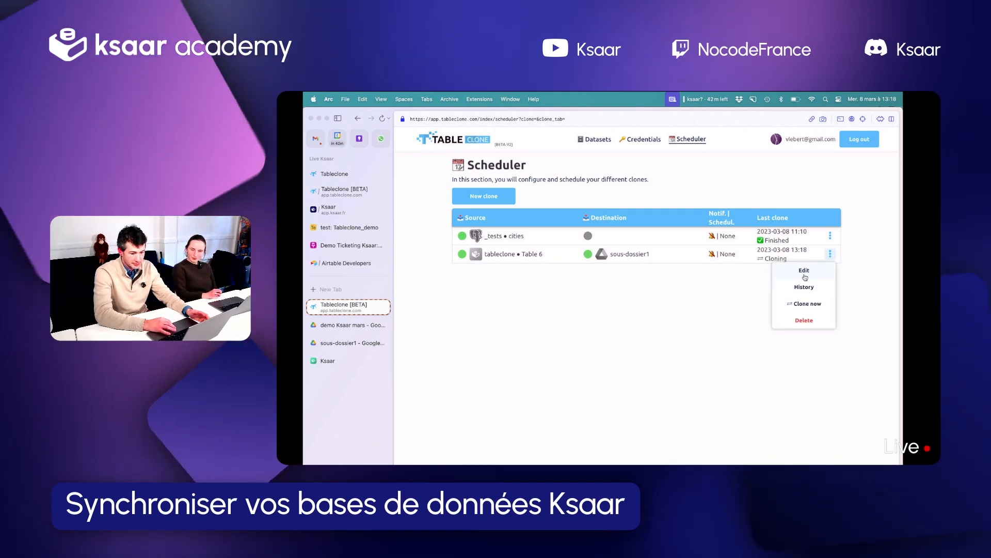
click(807, 269)
click(584, 289)
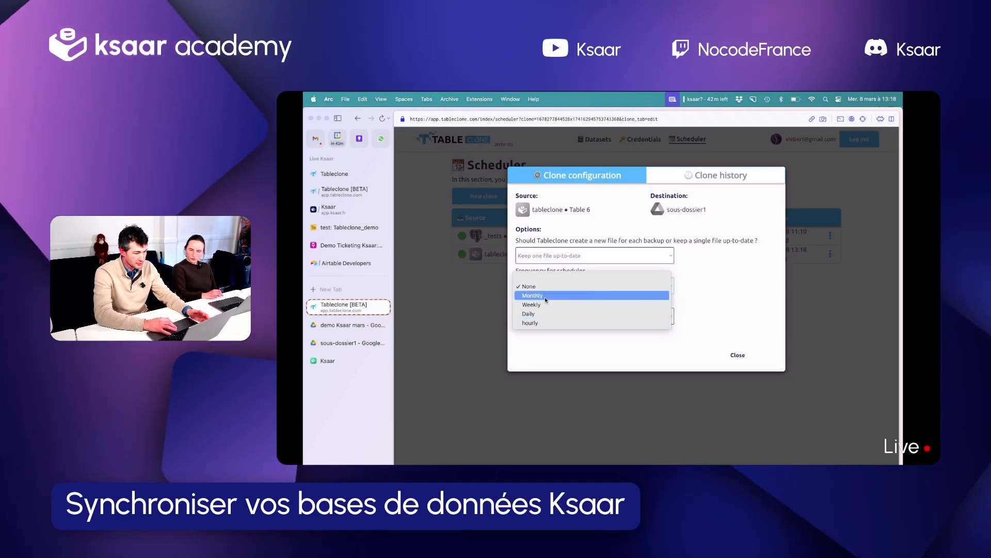
click(729, 287)
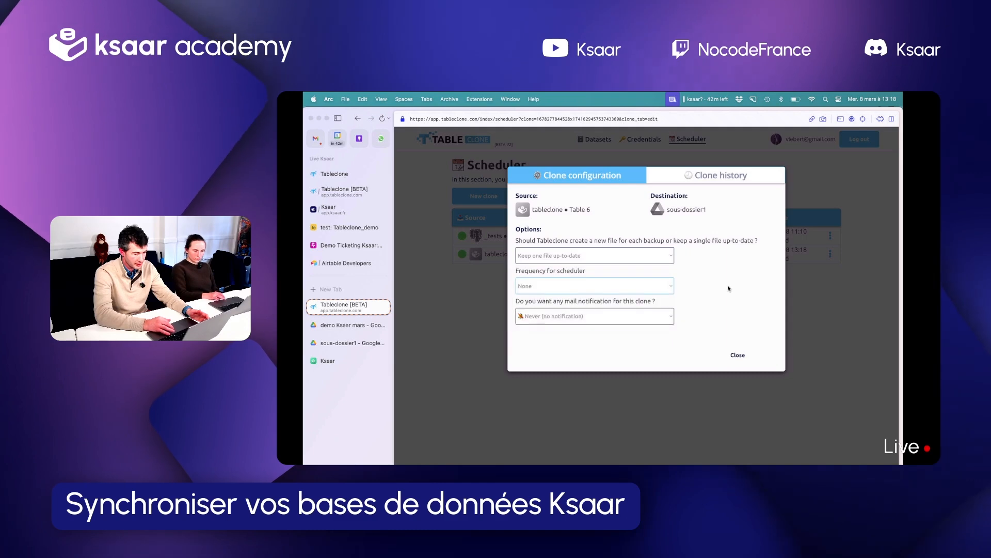
click(638, 313)
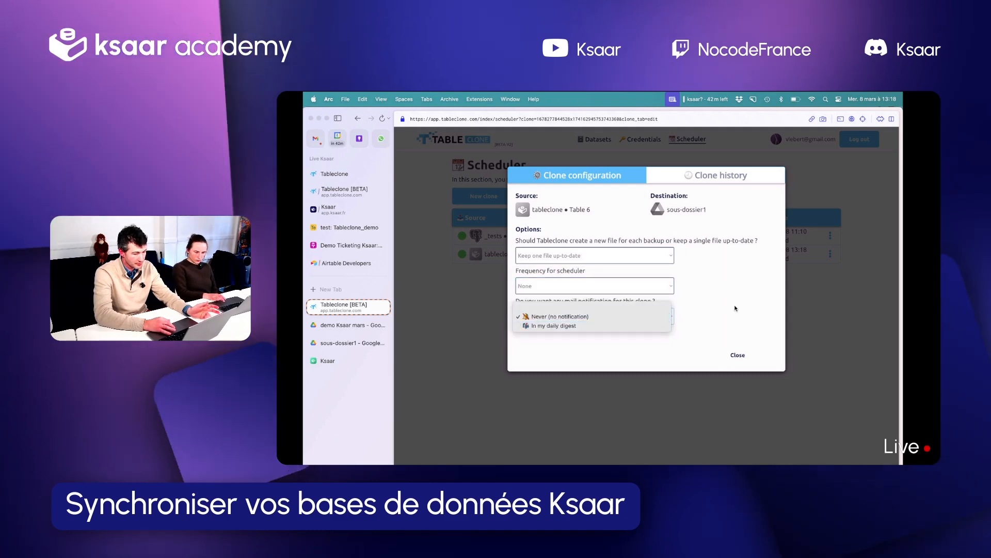
click(740, 354)
click(741, 355)
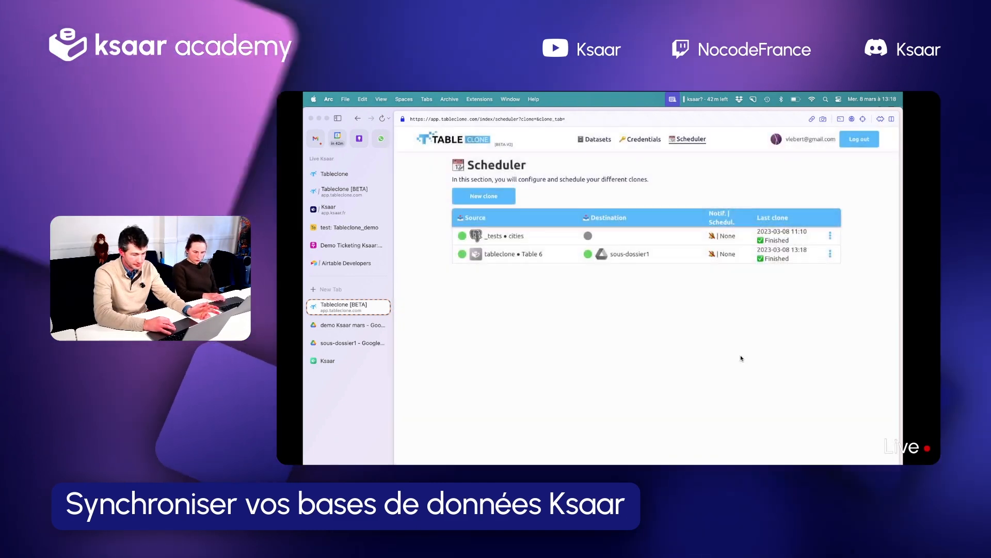
Open the Table 6 clone's history to check its latest run
click(831, 254)
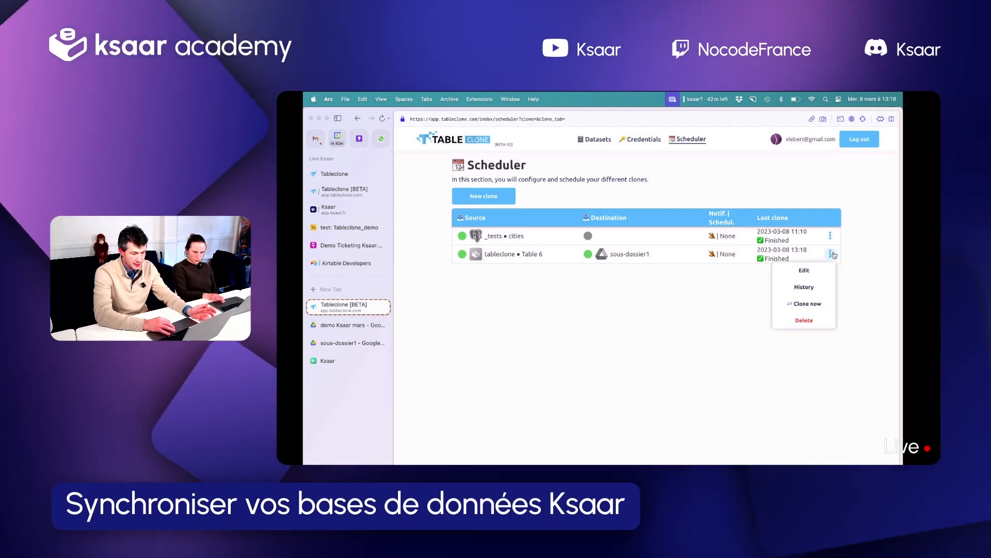
click(806, 289)
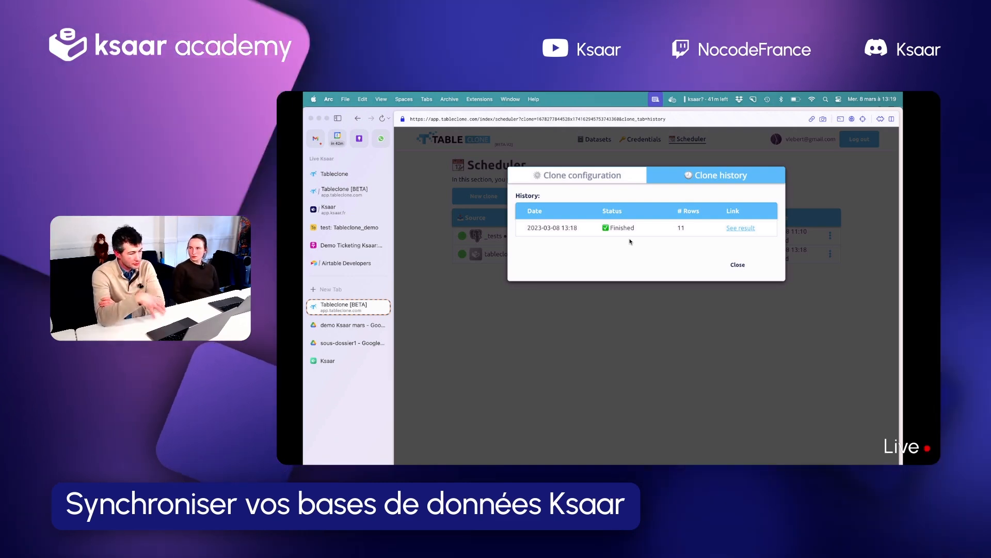
Open the Table 6 clone's result in Google Drive and compare the tableclone • Table 6 spreadsheet with Table 6 in Ksaar
click(748, 231)
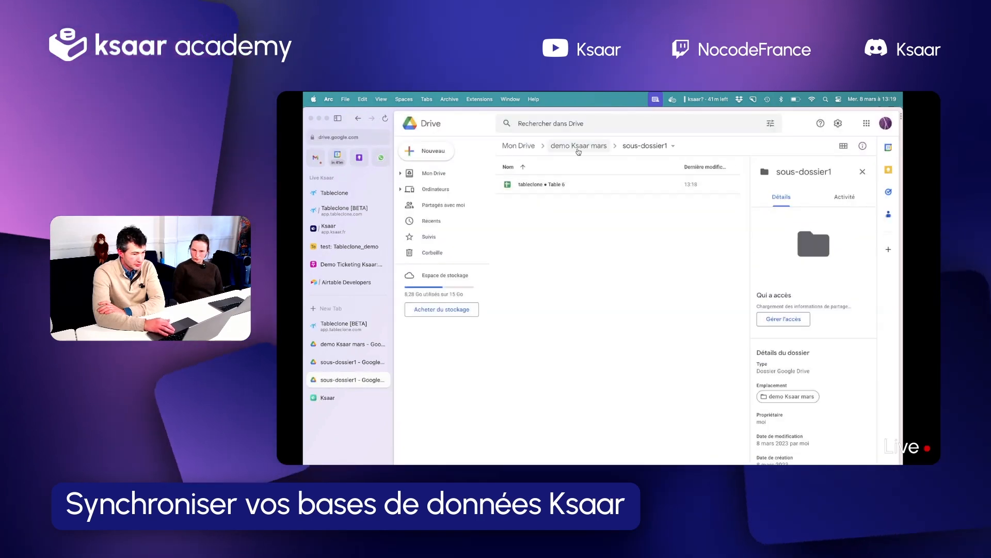
click(544, 186)
double_click(543, 185)
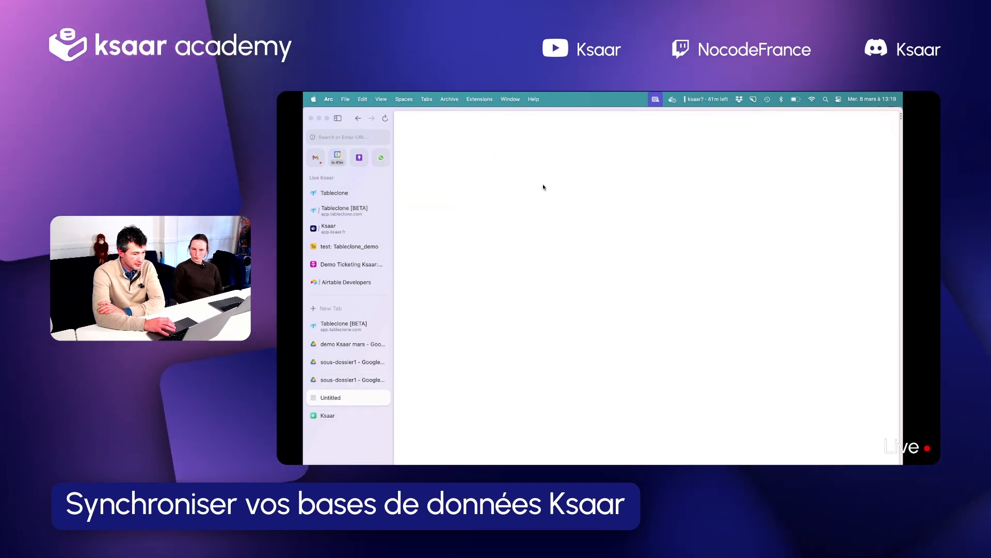
scroll(622, 253, right, 10)
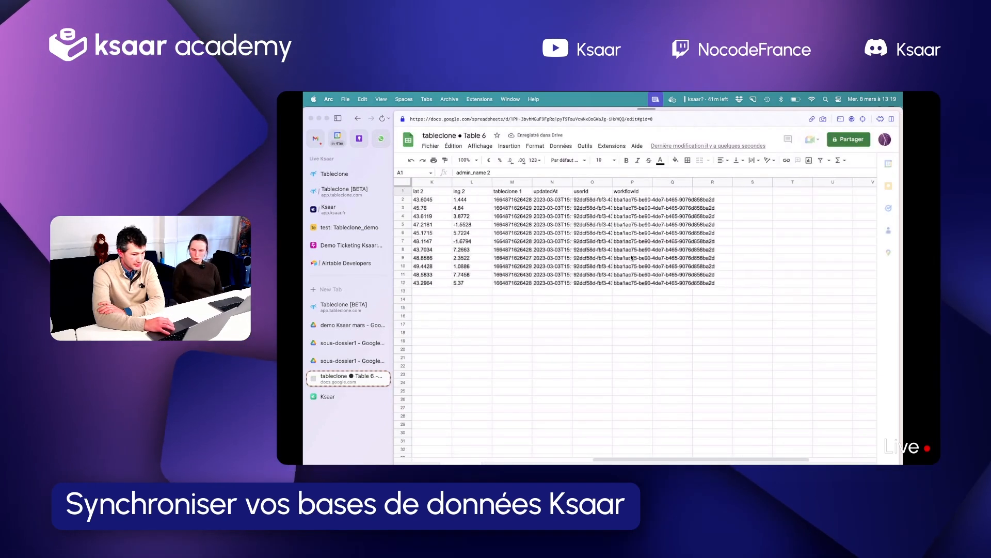
scroll(631, 258, left, 10)
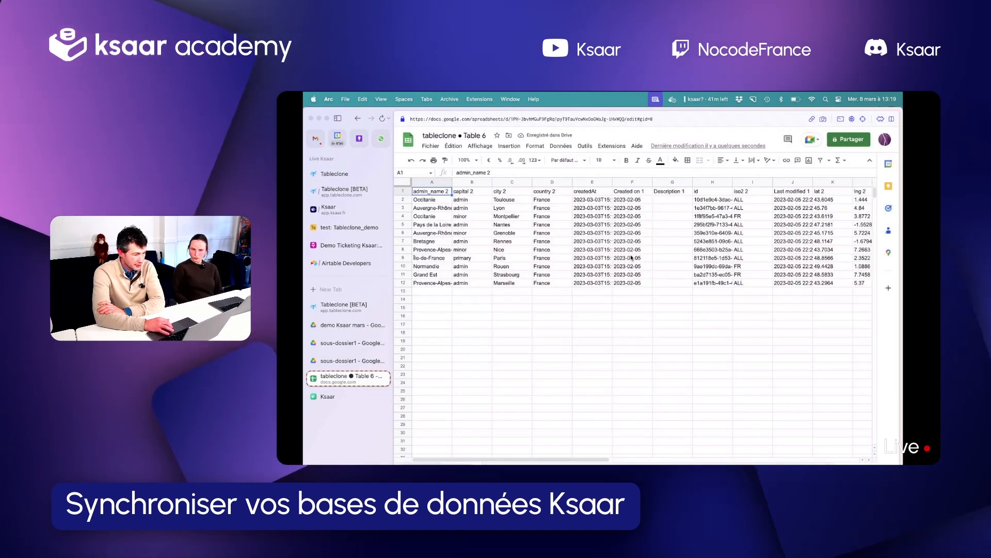
click(342, 206)
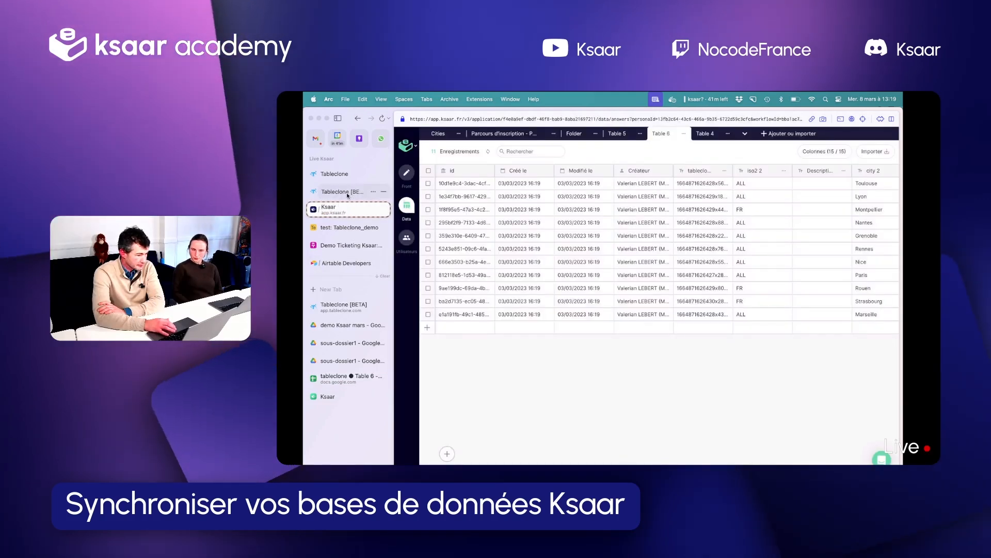
Switch to Tableclone and create another clone with tableclone • Table 6 as source and Google Drive sous-dossier1 as destination
click(349, 306)
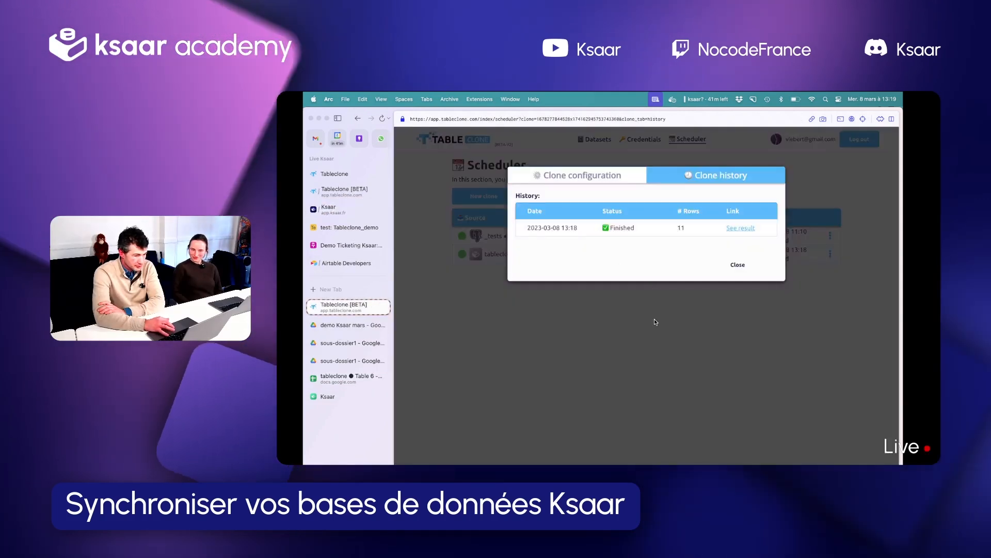
click(655, 318)
click(829, 253)
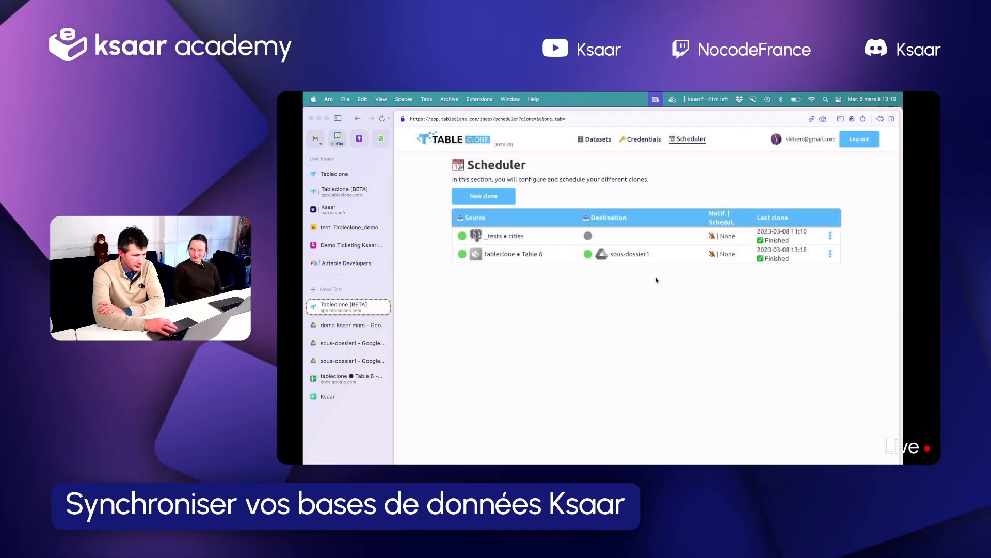
click(491, 199)
click(558, 213)
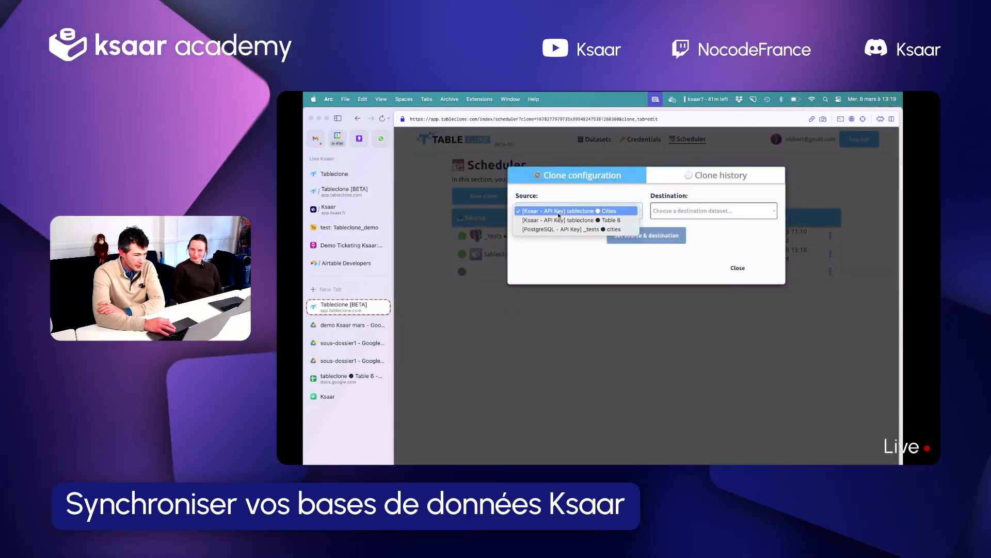
click(644, 209)
click(664, 210)
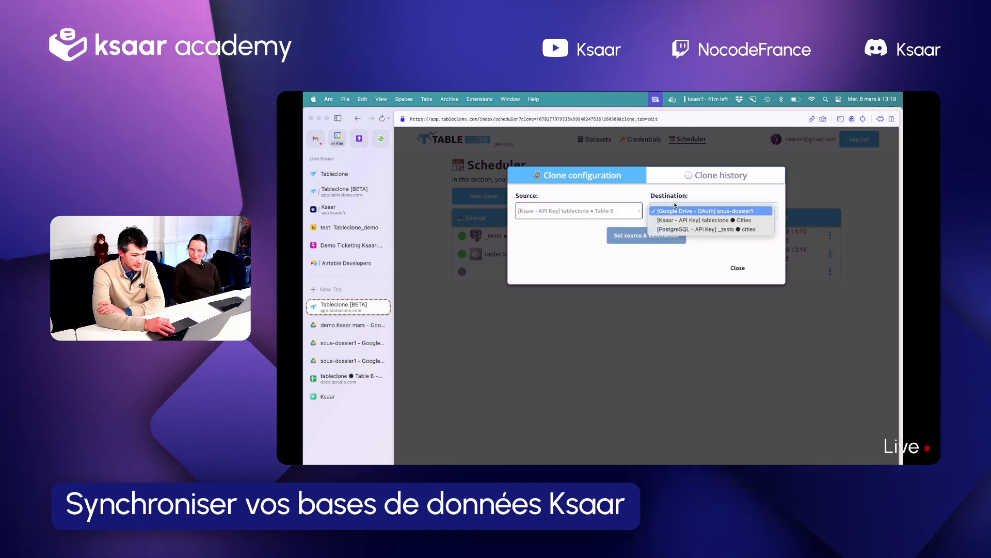
click(705, 211)
click(658, 235)
Choose to create a new file for each backup for the second Table 6 clone, run it and close its configuration
click(555, 255)
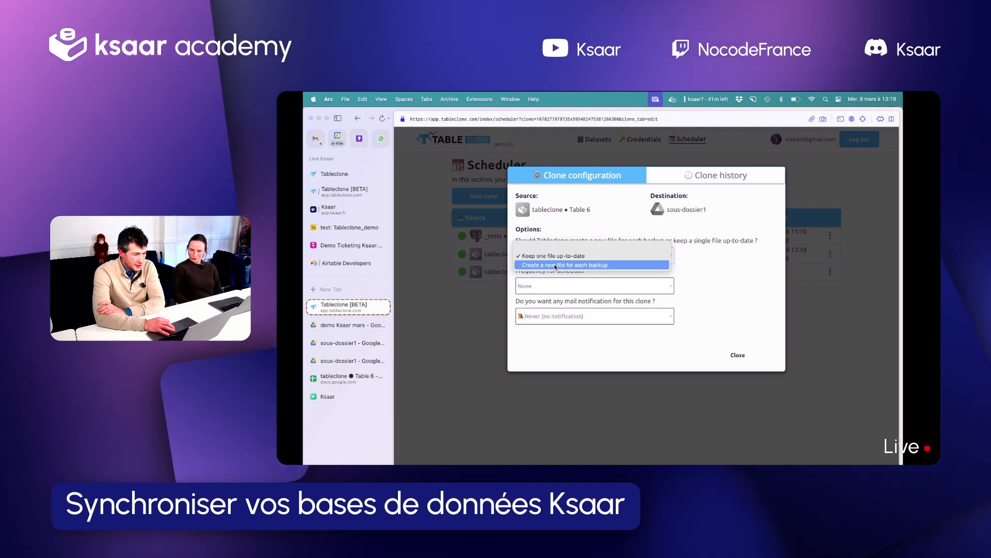
click(556, 265)
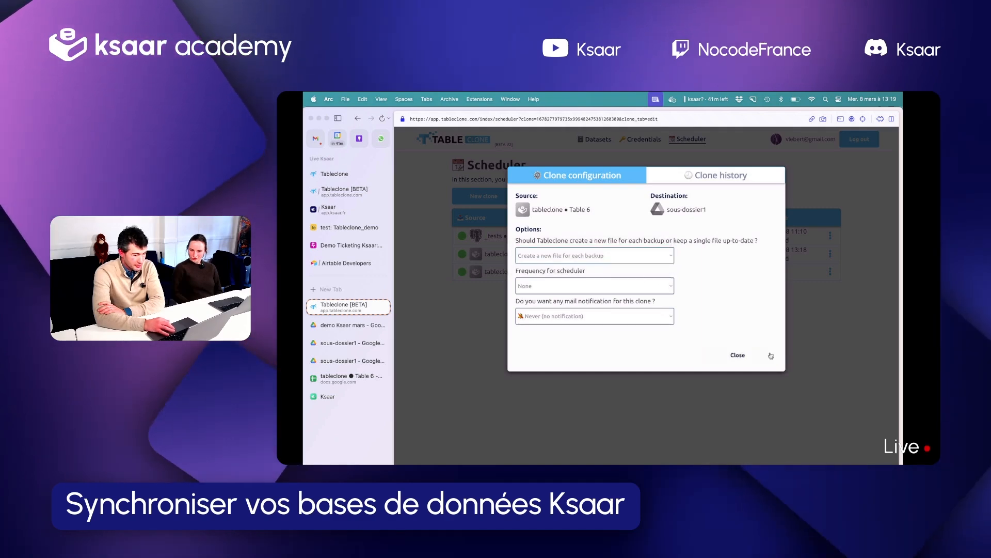
click(739, 355)
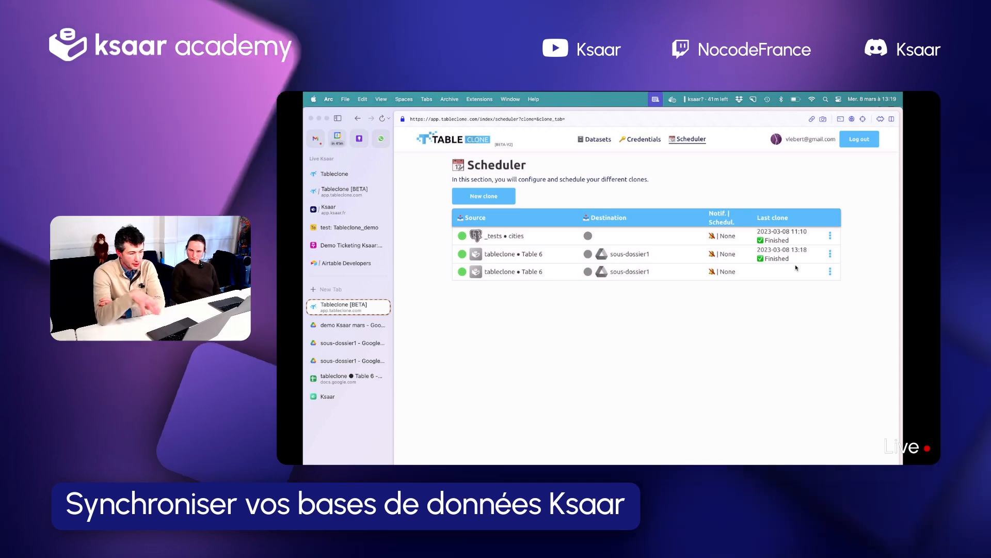
Open the second clone's result from its history and look through sous-dossier1 and its parent folders in Google Drive
click(830, 271)
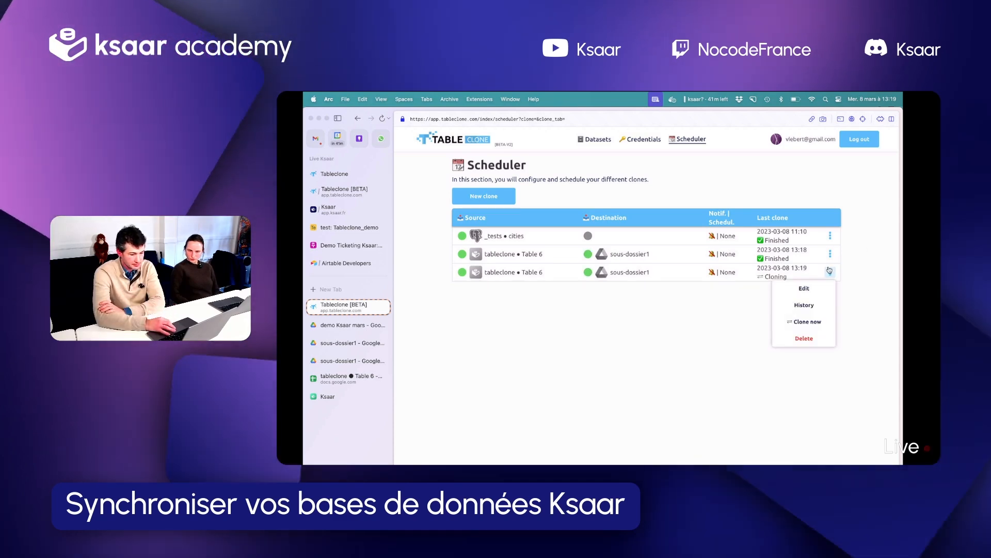
click(804, 304)
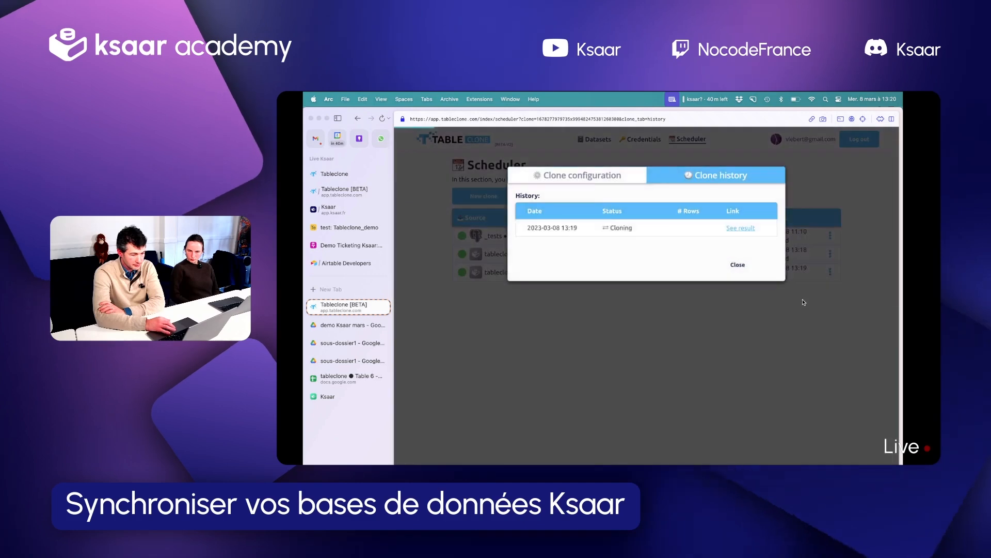
click(746, 227)
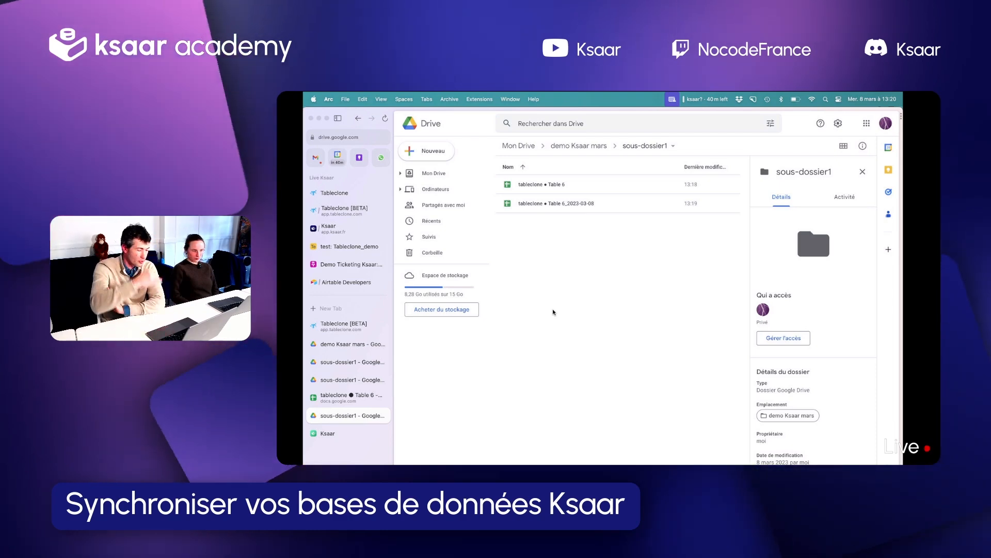
click(579, 145)
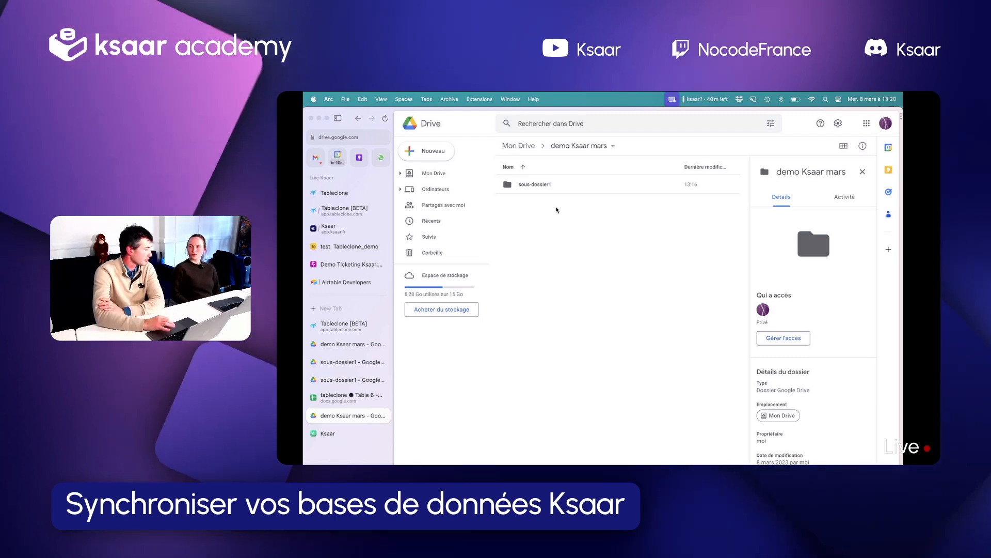
click(523, 145)
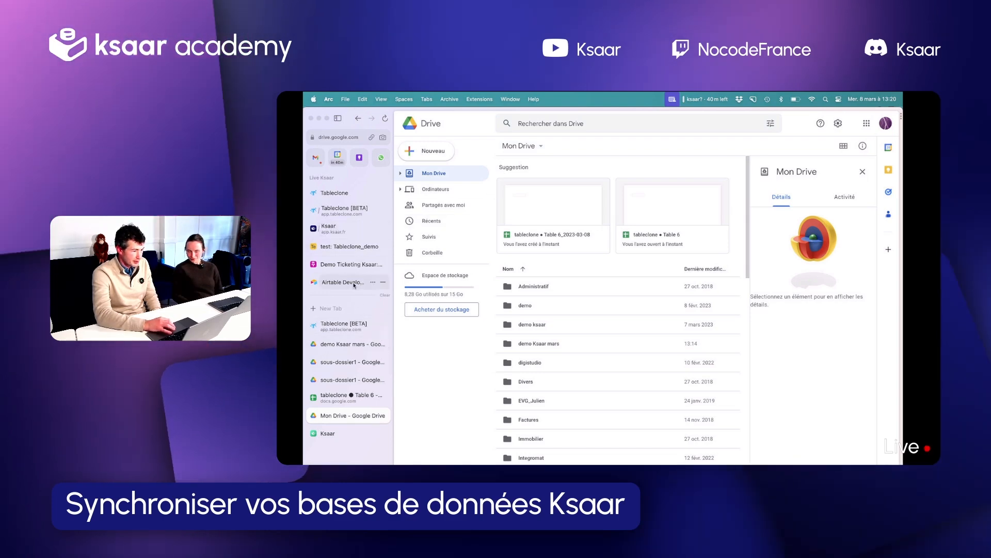
Switch to Ksaar and examine the columns and records of the Cities table and Table 6
click(342, 230)
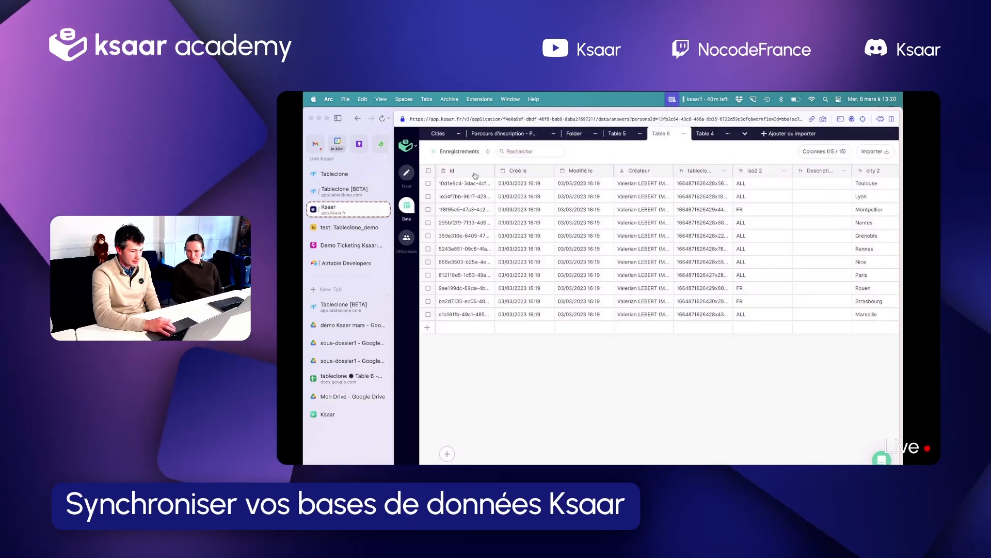
click(439, 134)
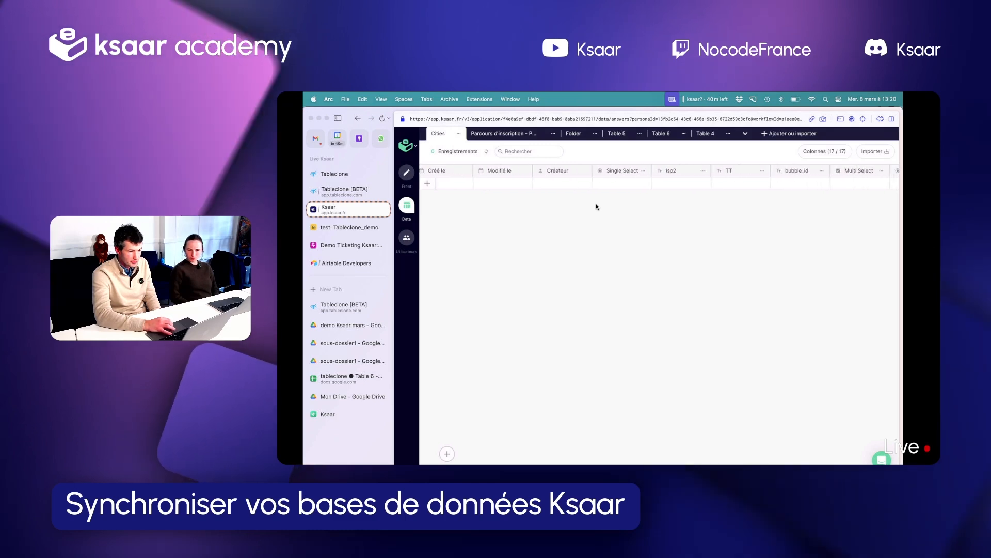
click(663, 135)
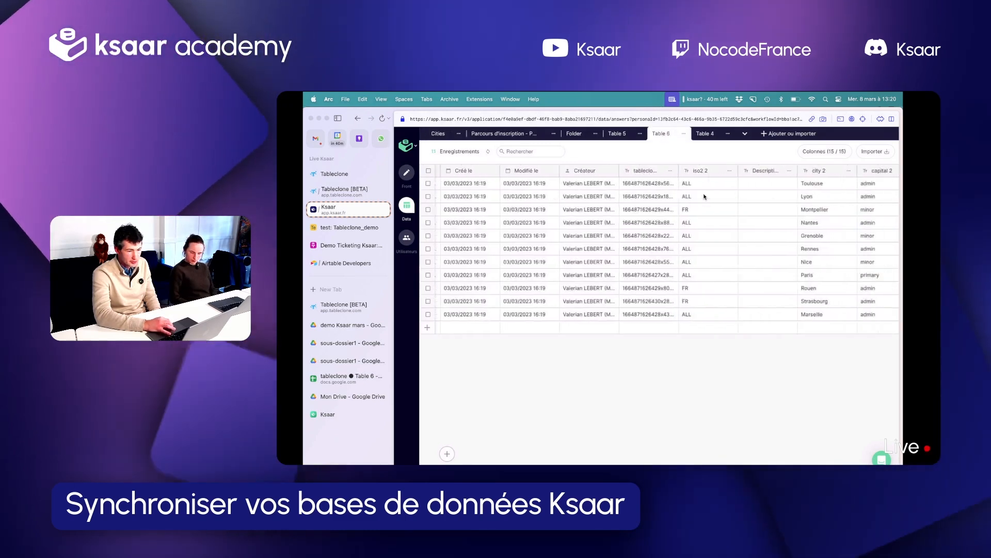
scroll(723, 233, right, 5)
scroll(780, 194, right, 3)
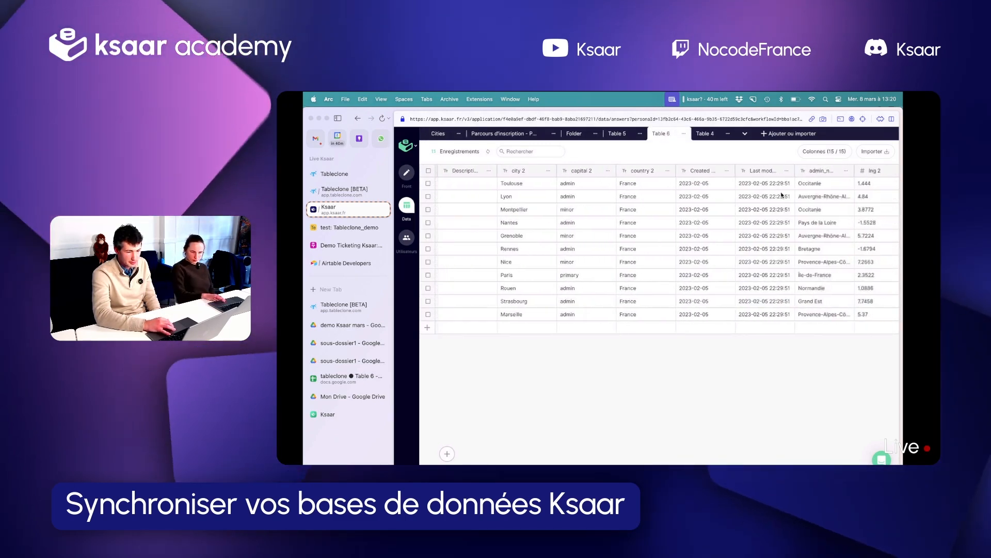
scroll(754, 194, left, 5)
click(458, 134)
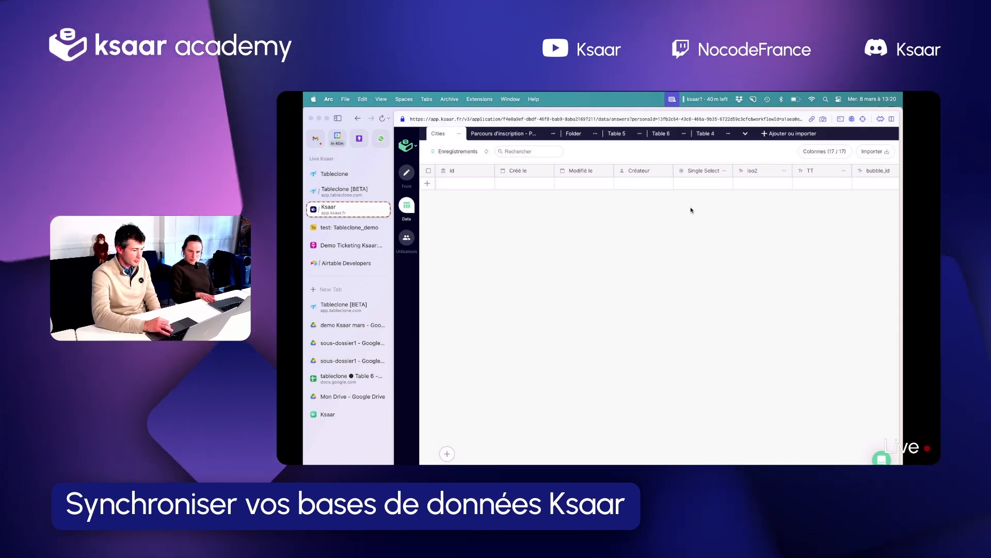
Switch to Tableclone and create a new Airtable (Token) credential
click(343, 192)
click(643, 140)
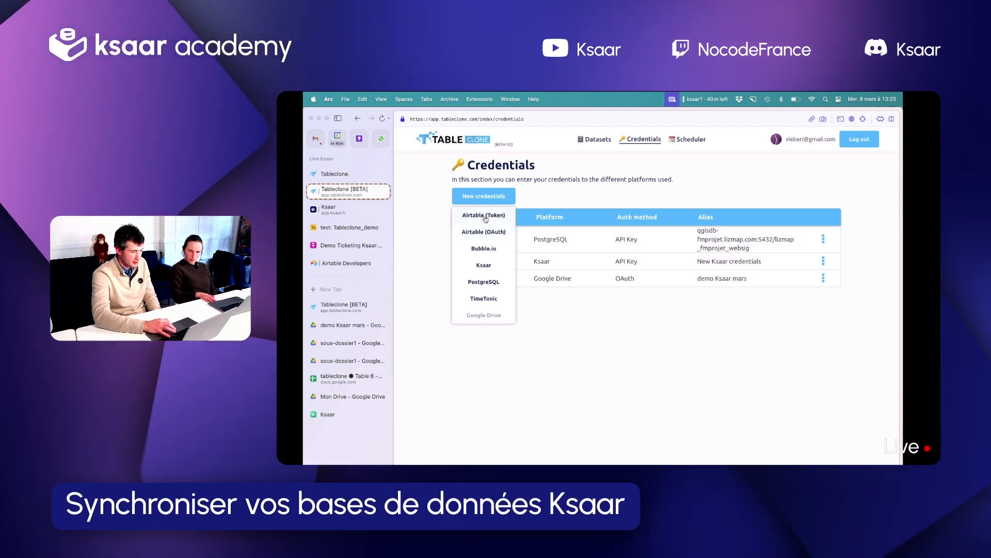
click(486, 220)
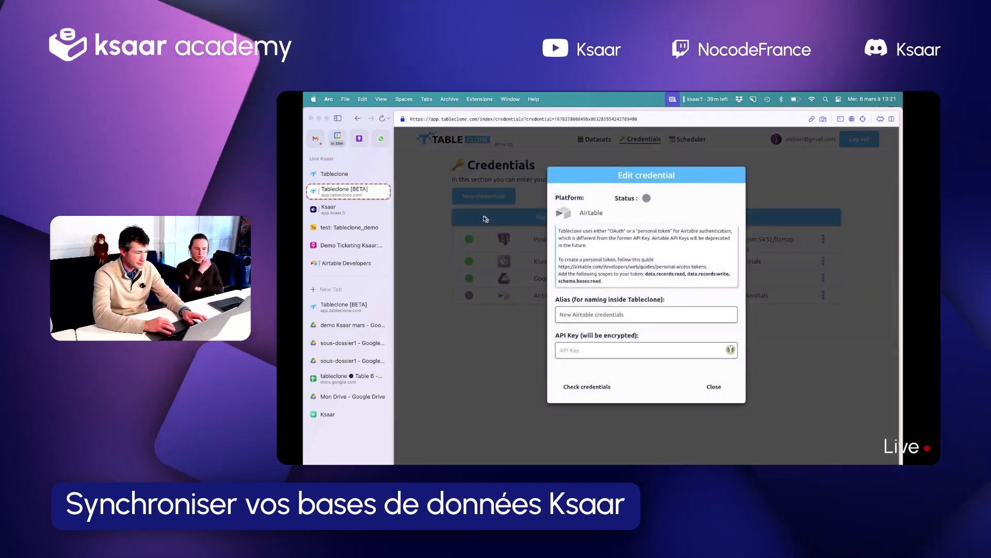
Switch to Airtable Developers, start a new personal access token named demo and add the data.records:read scope
click(347, 263)
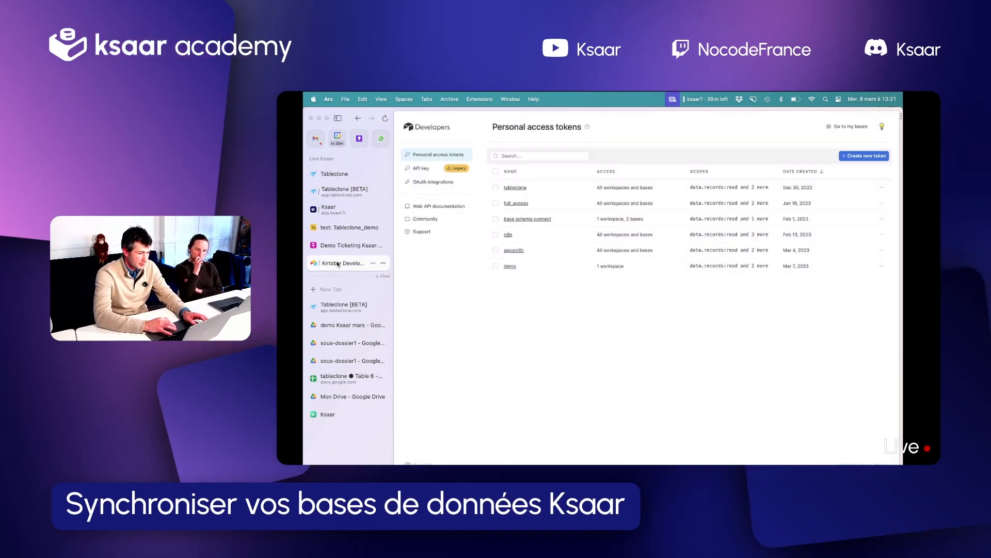
key(Return)
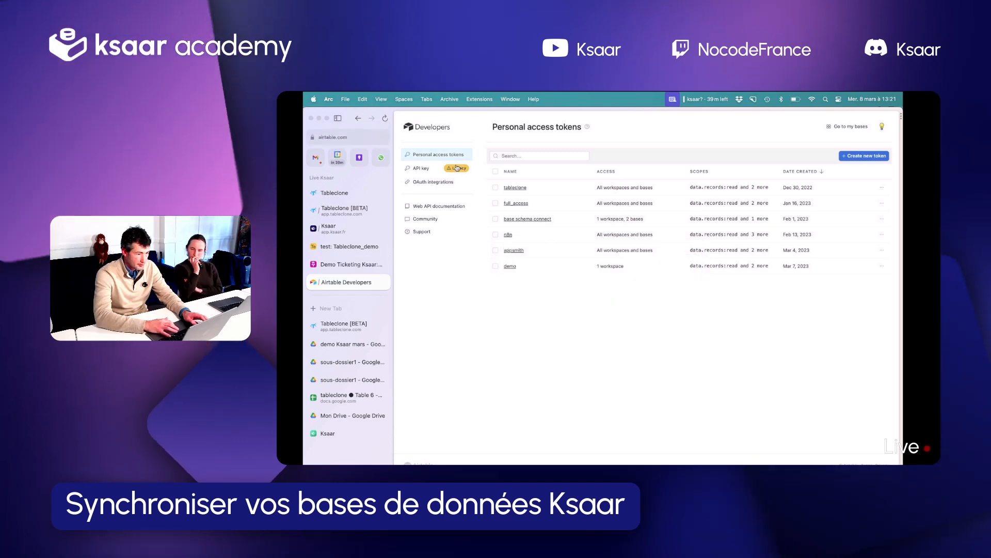
click(867, 156)
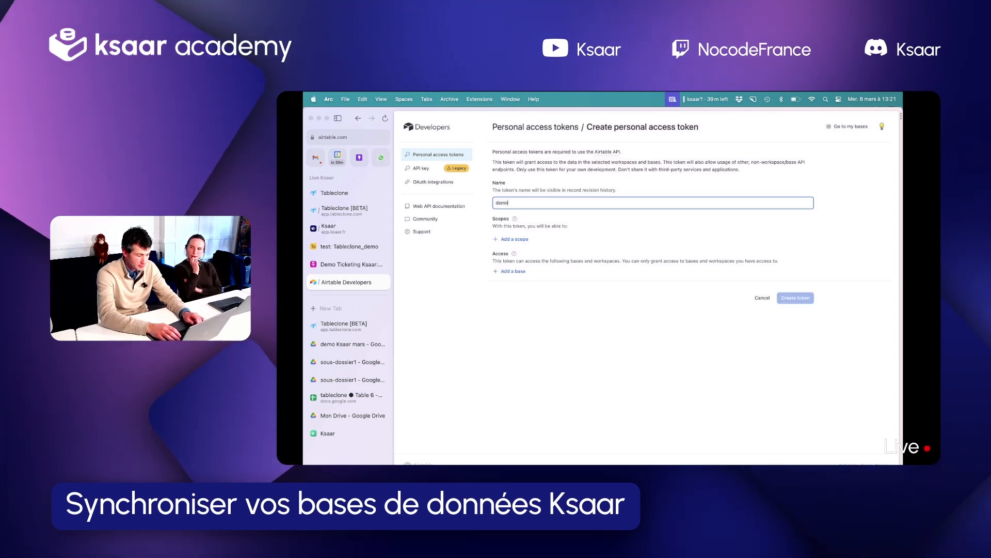
click(519, 239)
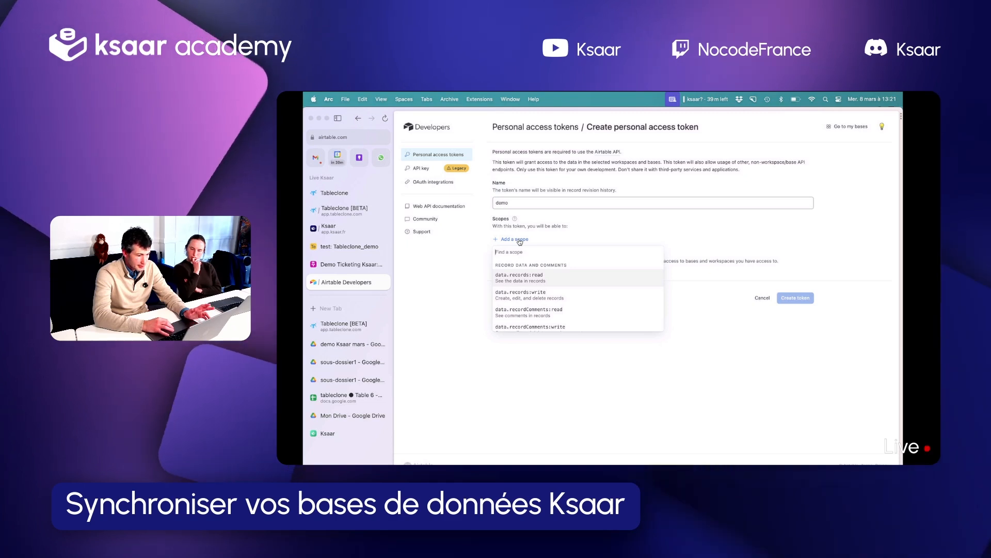
click(534, 279)
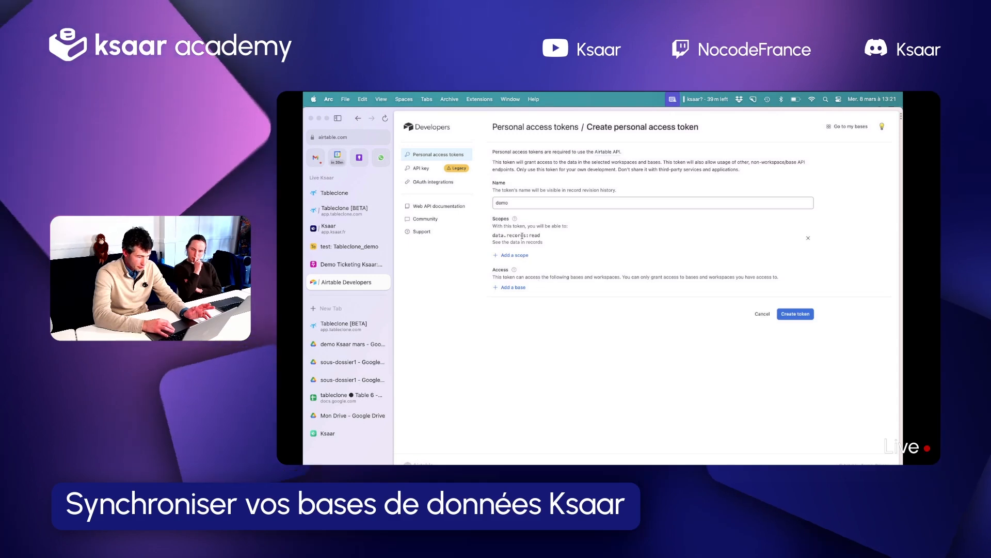
click(514, 255)
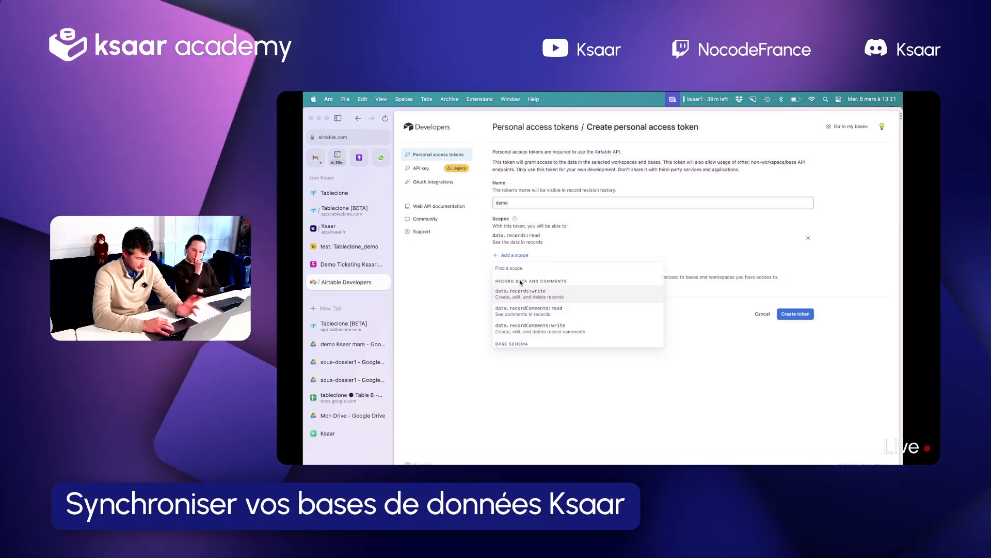
click(526, 309)
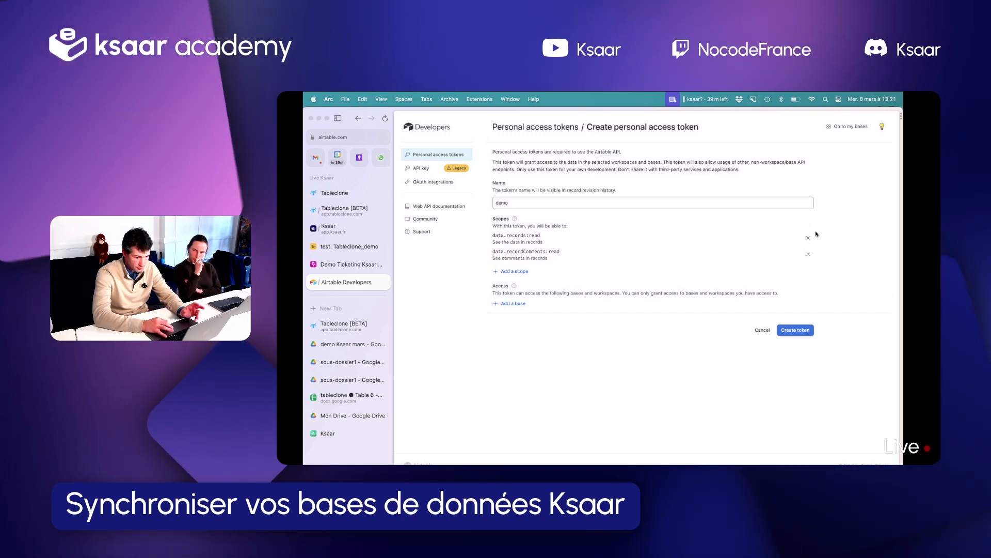
click(808, 254)
Add the data.records:write and schema.bases:read scopes to the demo token
click(504, 255)
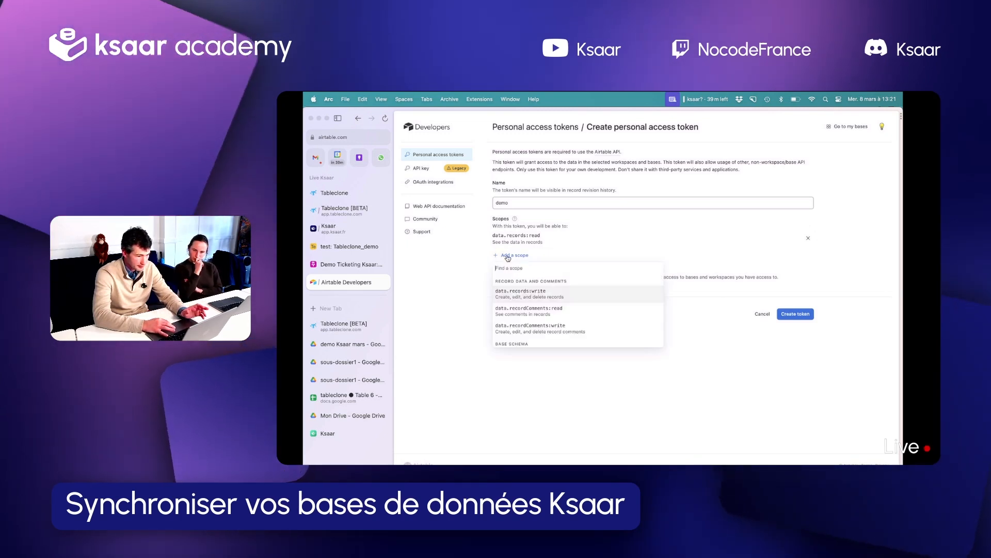
click(519, 296)
click(511, 271)
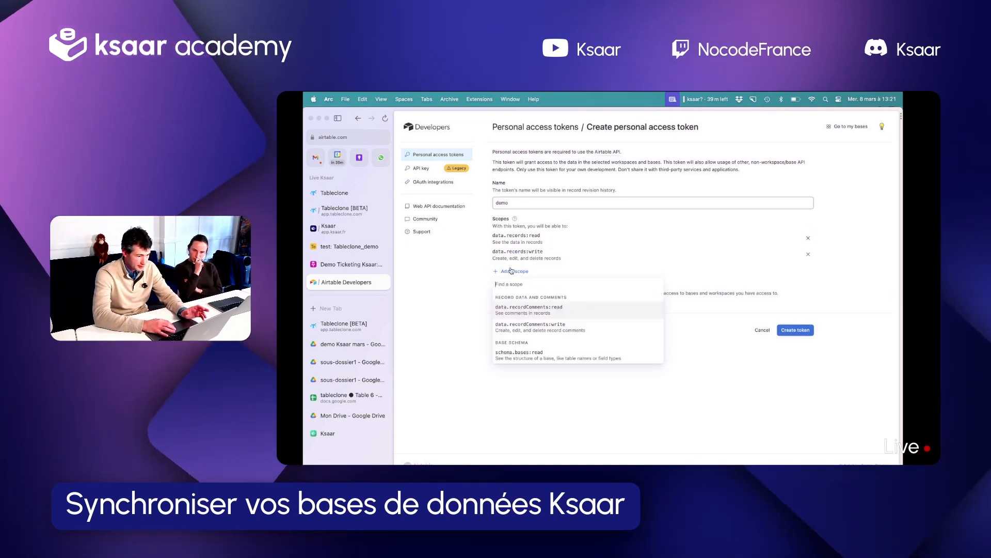
click(548, 354)
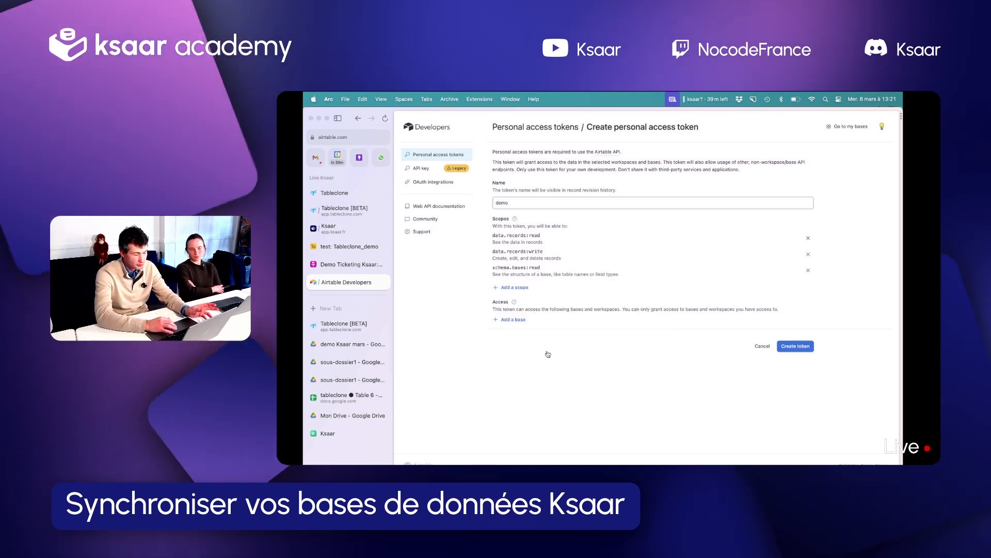
Grant the new personal access token access to the test base
click(519, 319)
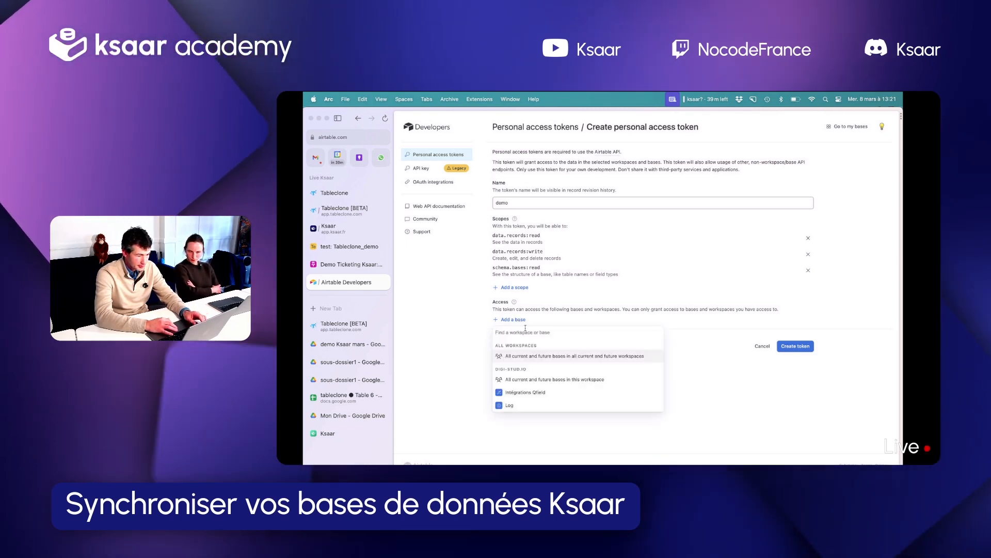
text(te)
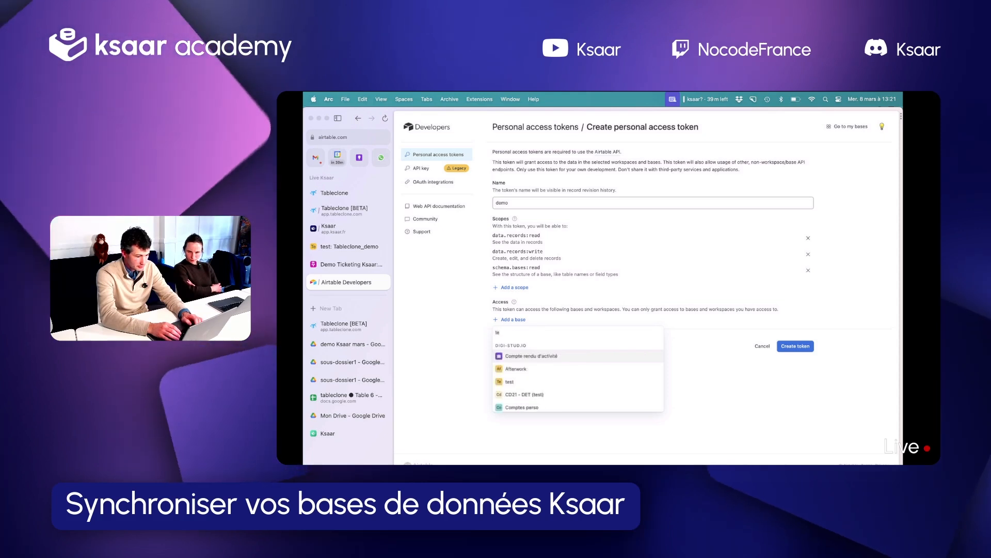
text(st)
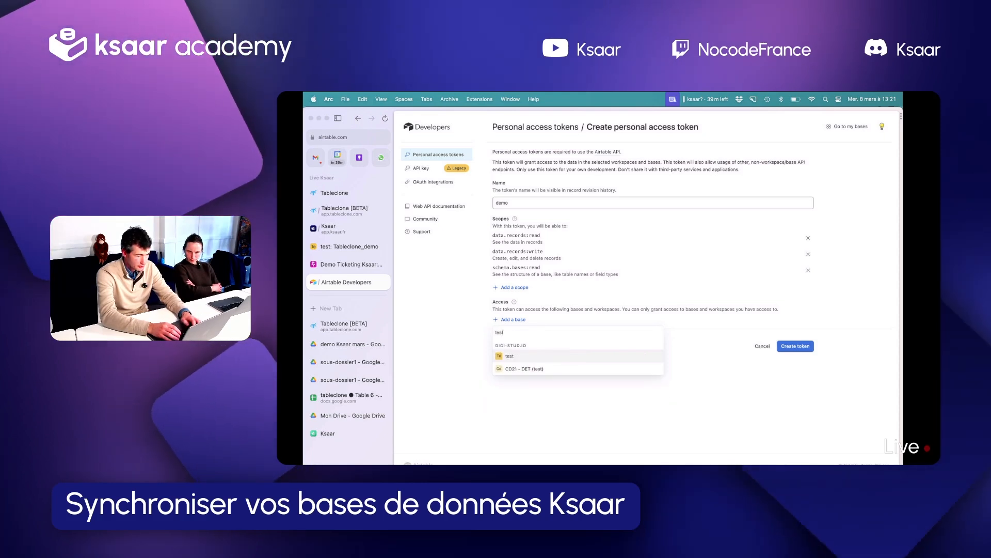
click(520, 355)
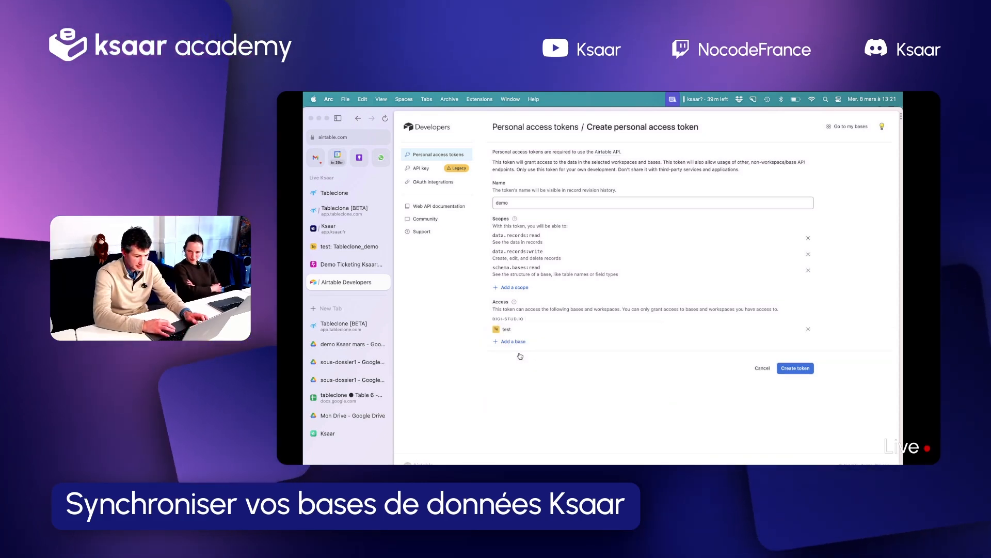
Rename the token to demo_ ksaar, create it and copy the generated token
click(801, 370)
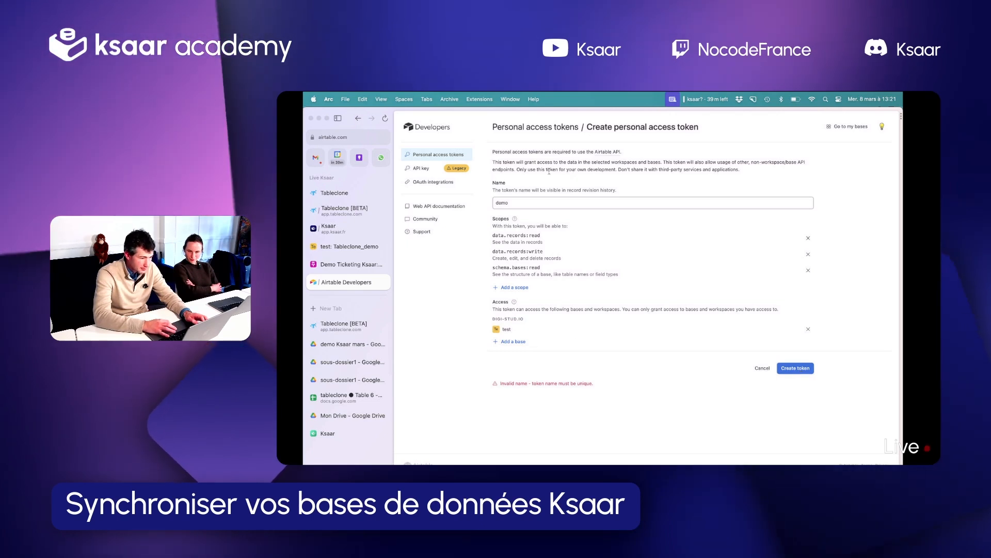
click(535, 202)
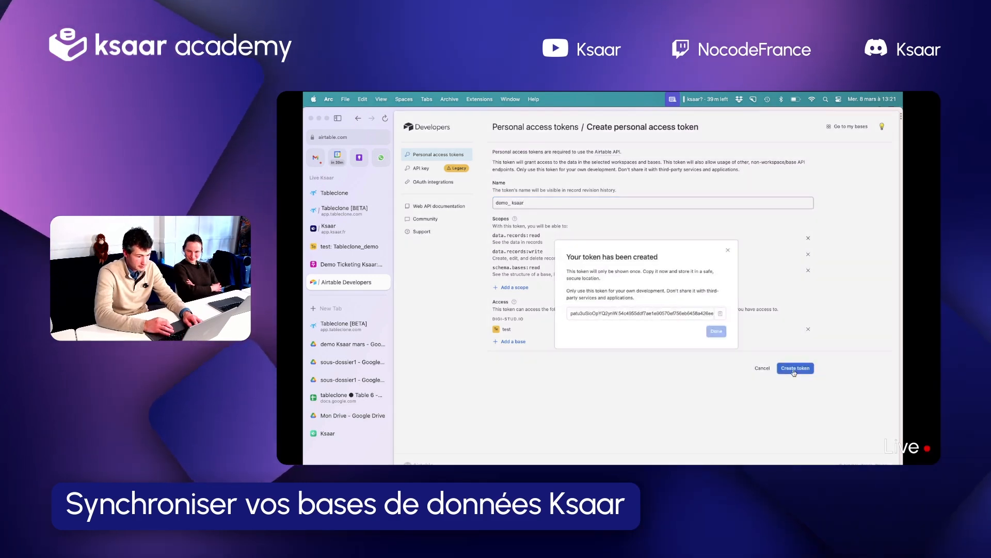
click(721, 313)
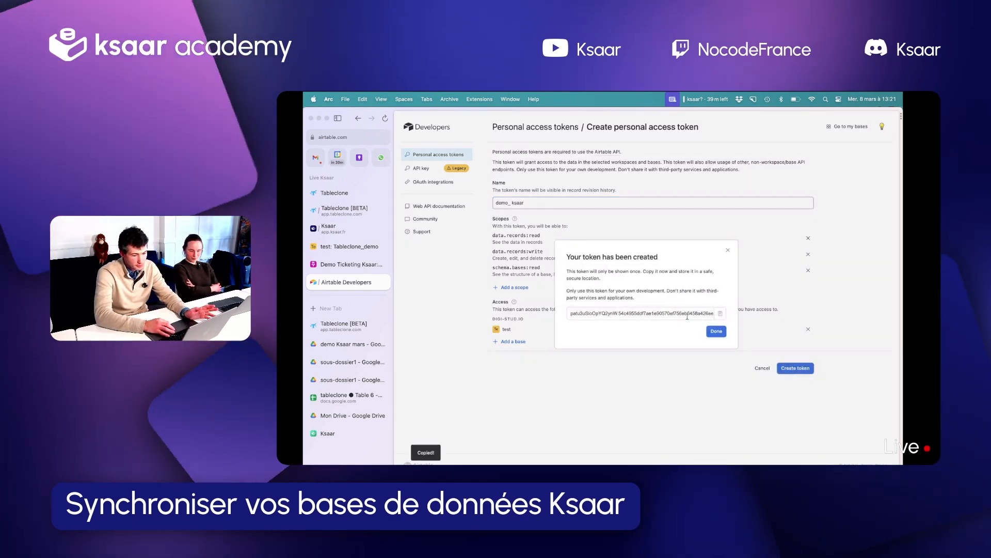
click(716, 330)
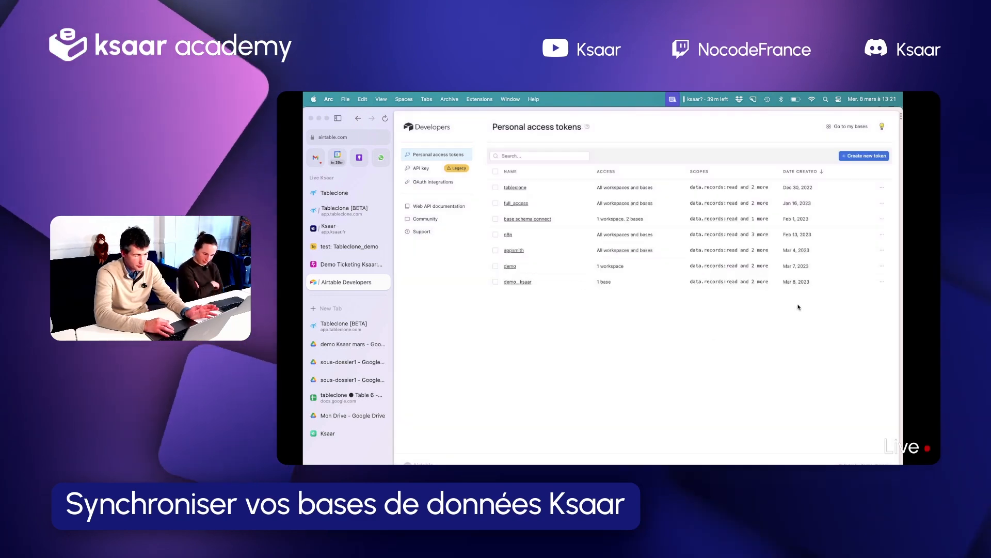
Switch to Tableclone and paste the Airtable token as the API key of the new Airtable credential
click(339, 213)
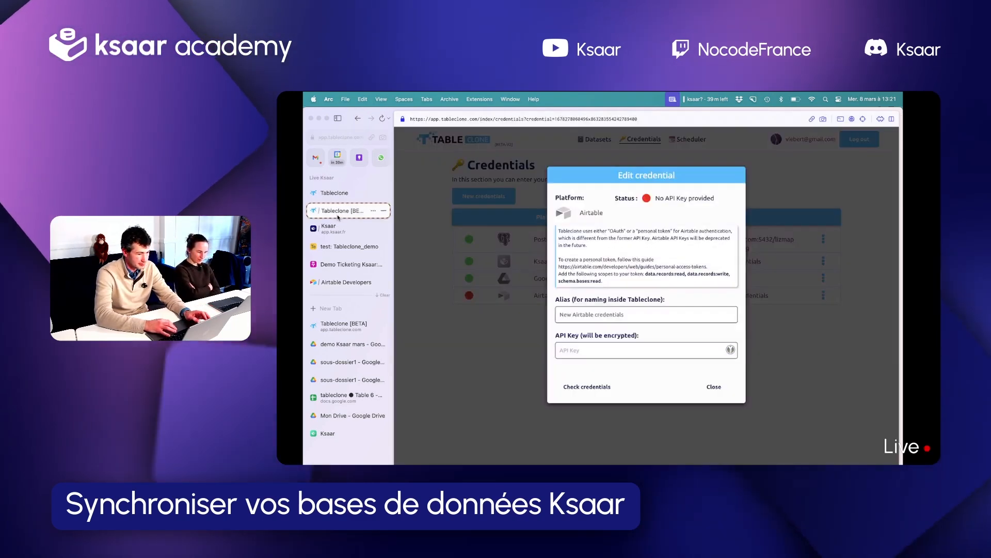
click(583, 350)
key(super+v)
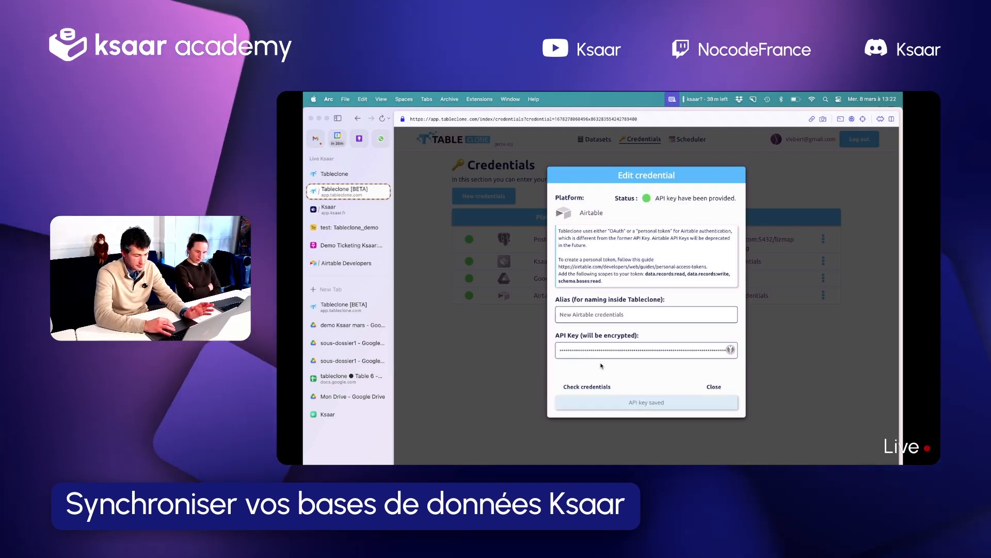
click(714, 386)
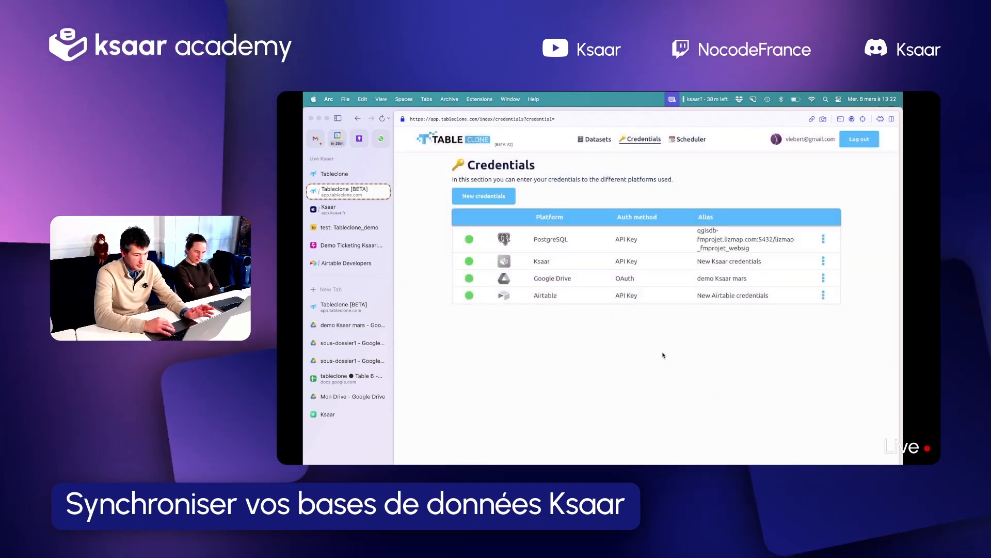
Start a new Airtable dataset using New Airtable credentials and select the test base
click(585, 137)
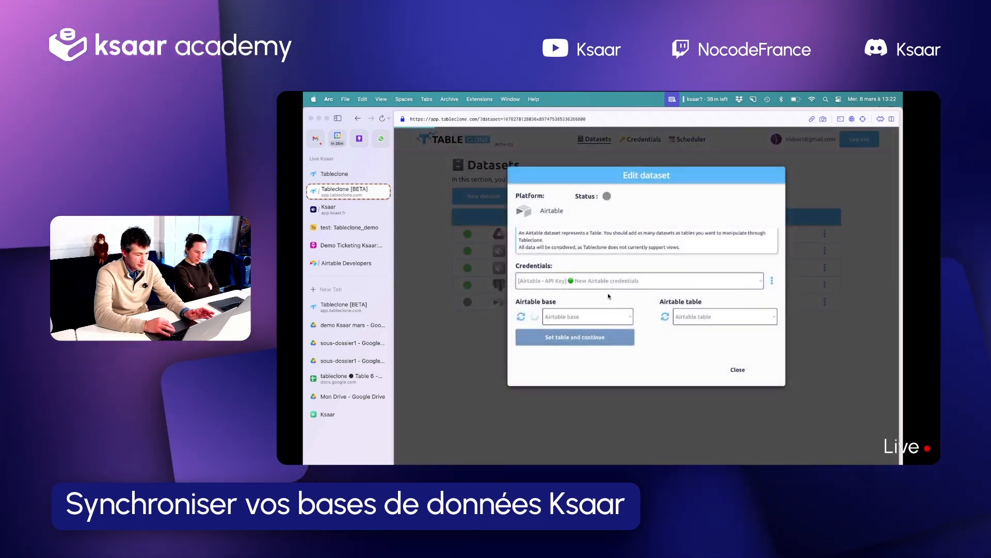
click(571, 316)
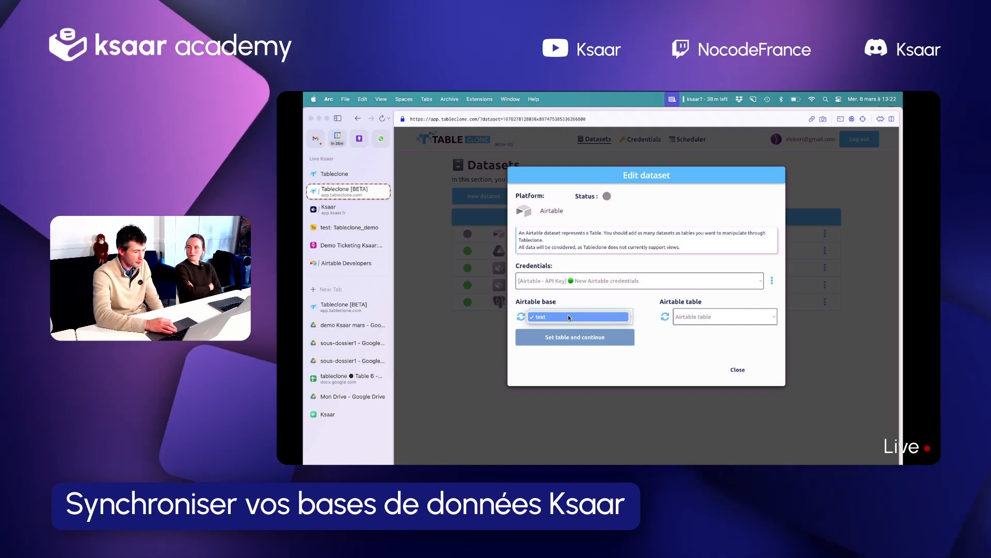
click(568, 316)
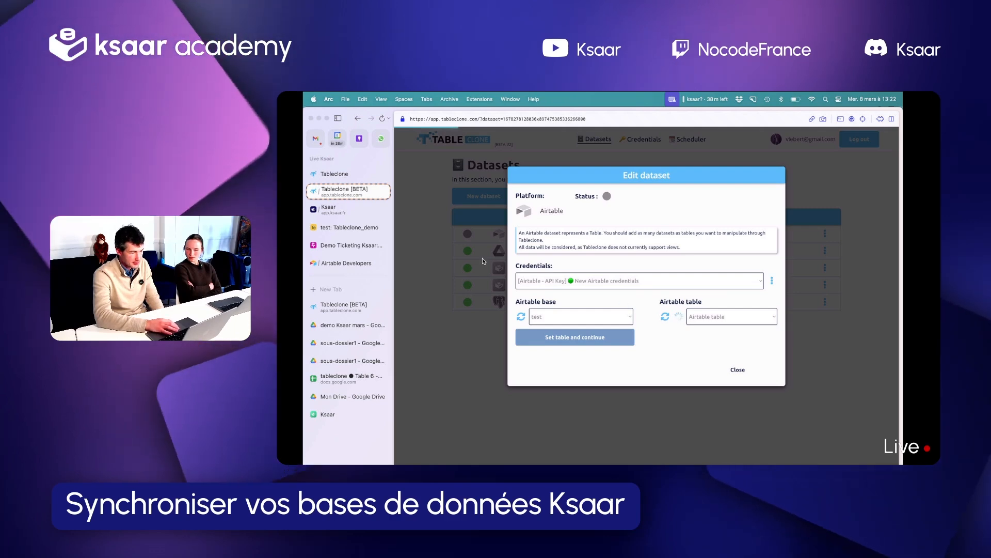
Check the source table in the Airtable base and set Tableclone_demo as the Tableclone dataset's table, keeping all its columns
click(349, 227)
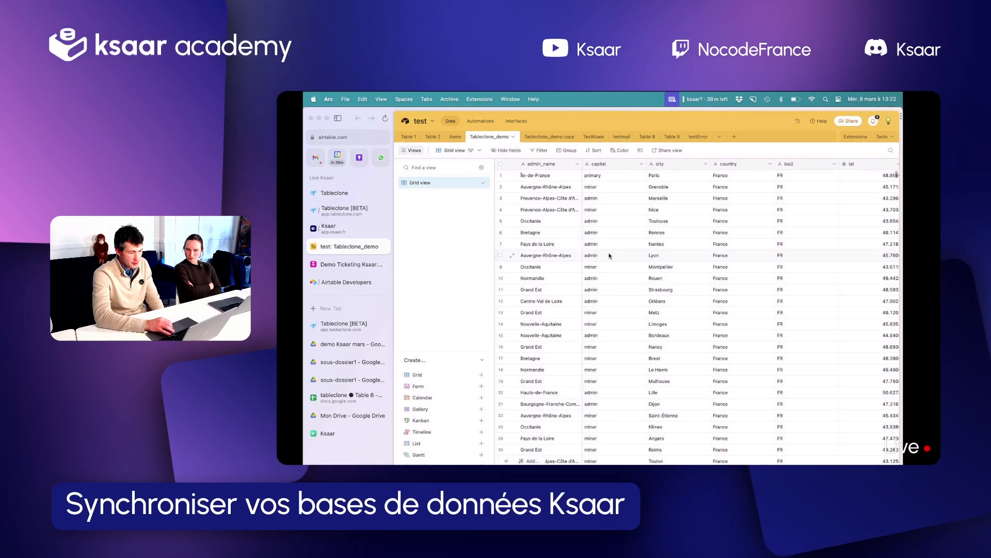
drag(347, 324, 339, 212)
click(705, 322)
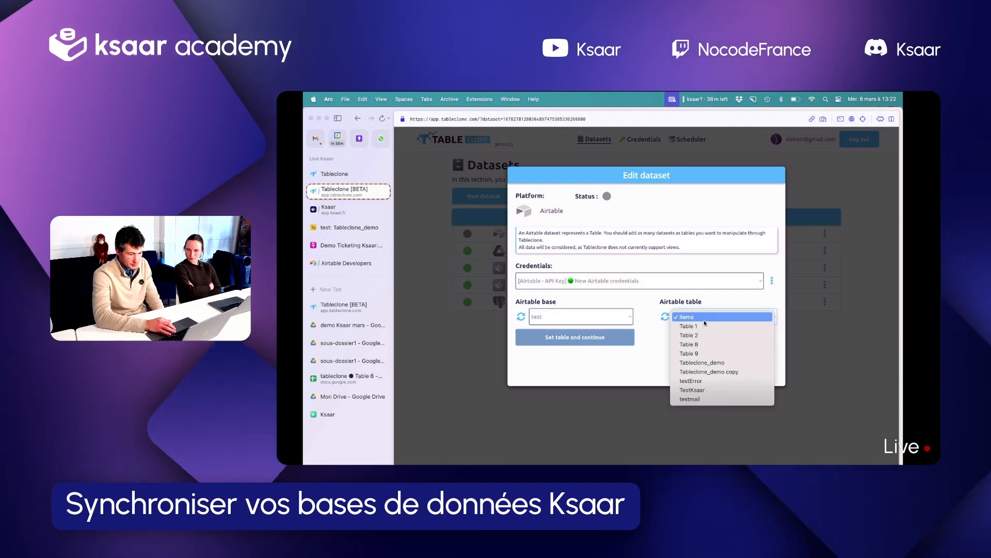
click(702, 361)
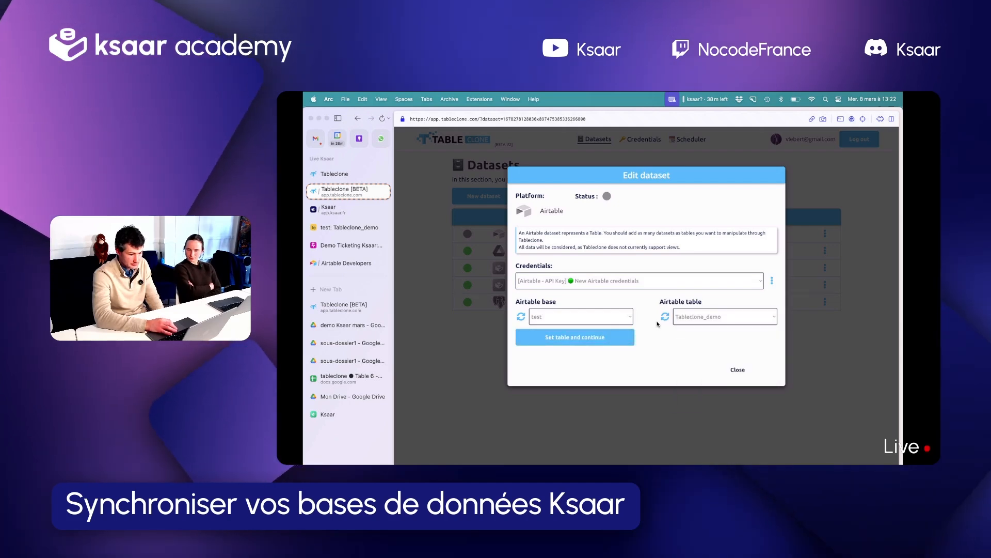
click(599, 342)
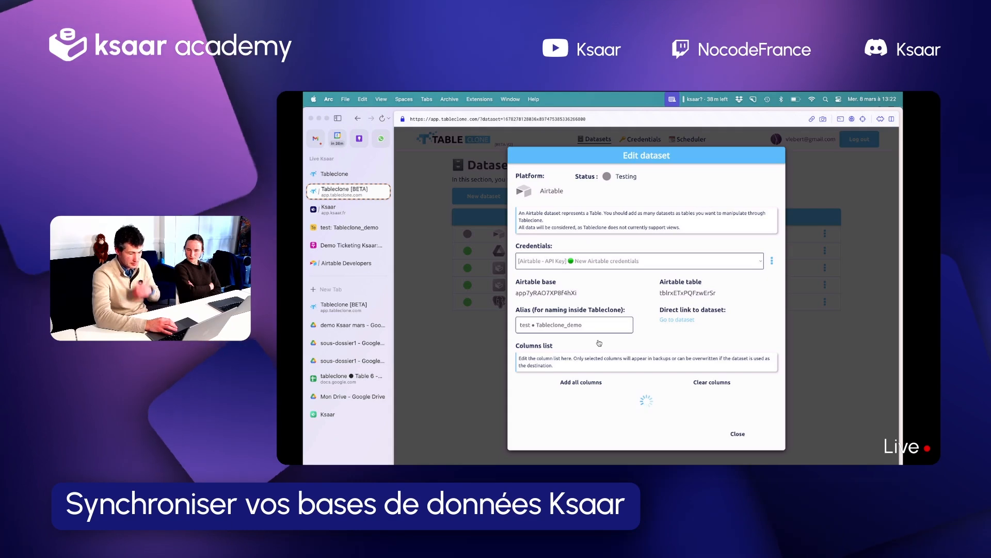
click(740, 433)
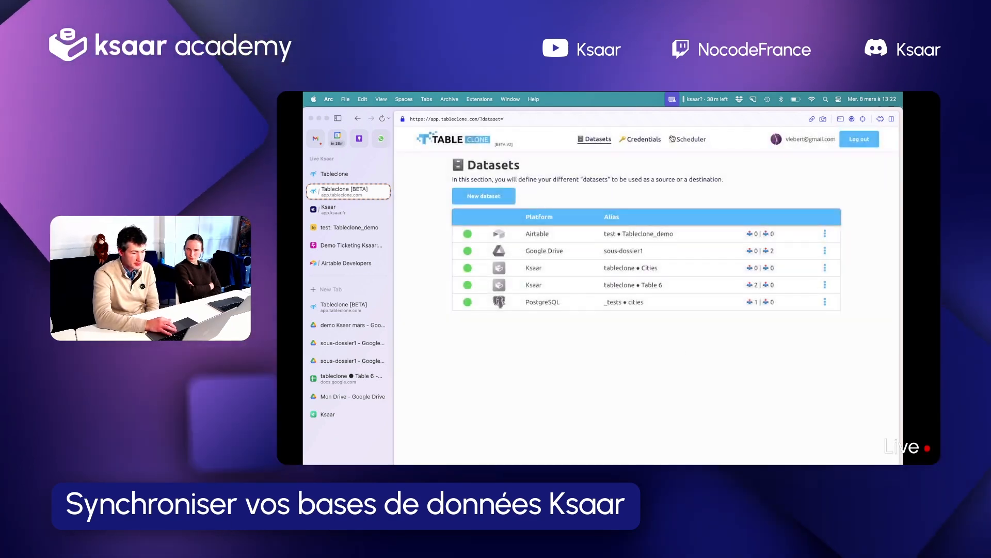
Create a new clone with the Airtable test • Tableclone_demo dataset as source and Ksaar tableclone • Cities as destination
click(672, 139)
click(484, 195)
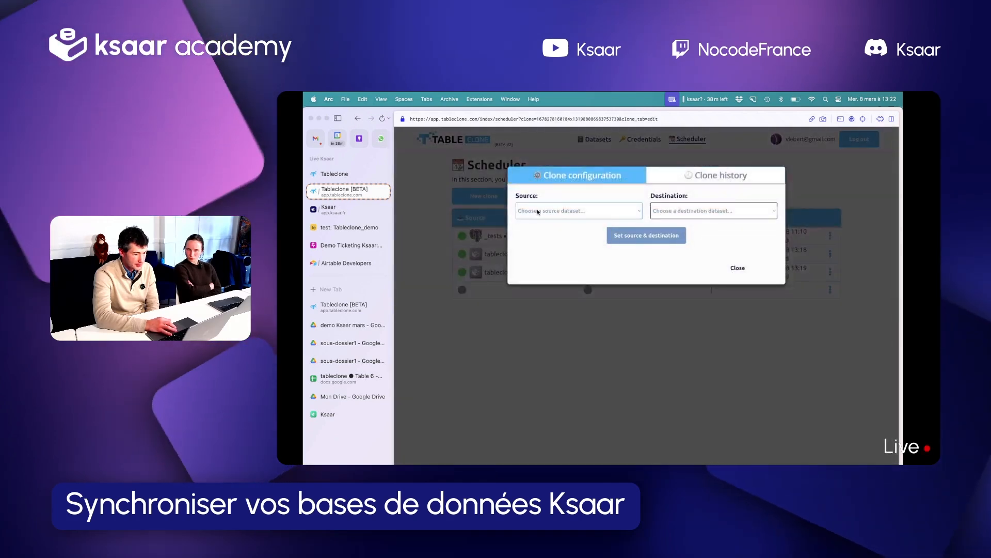
click(538, 212)
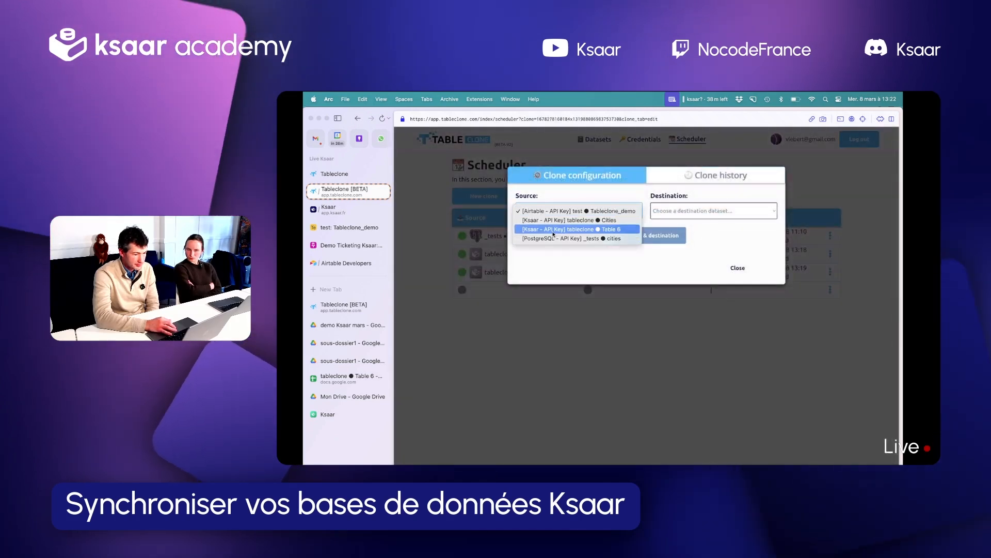
click(570, 213)
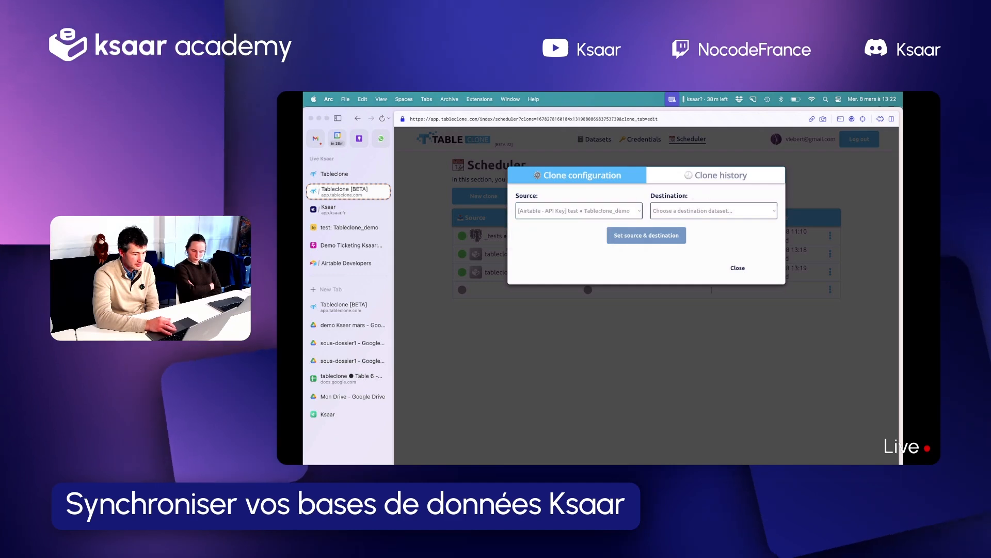
click(705, 209)
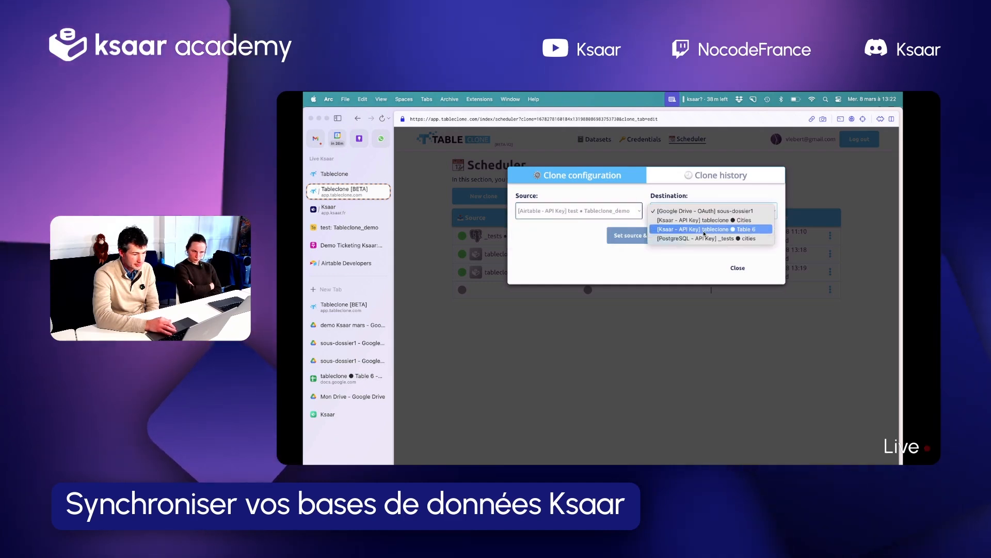
click(709, 222)
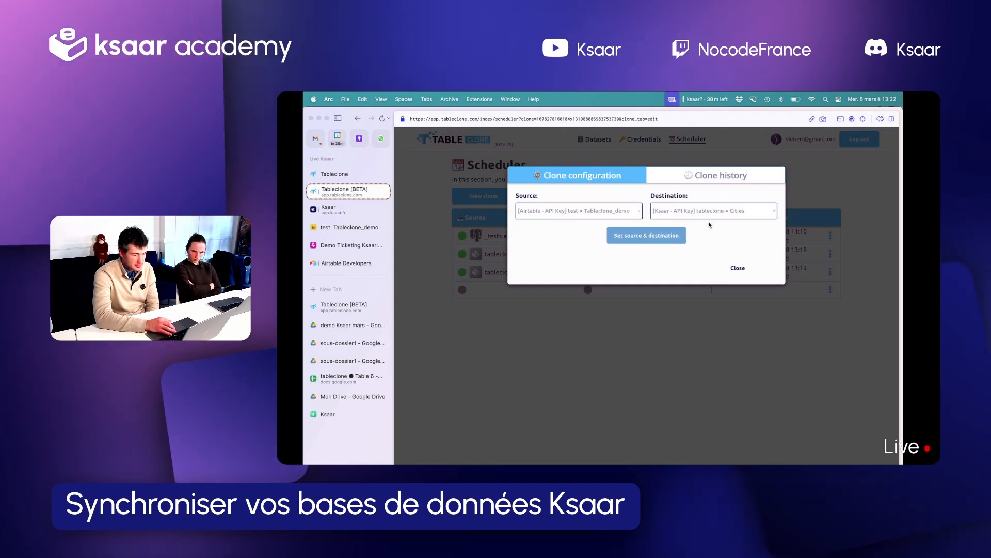
click(660, 236)
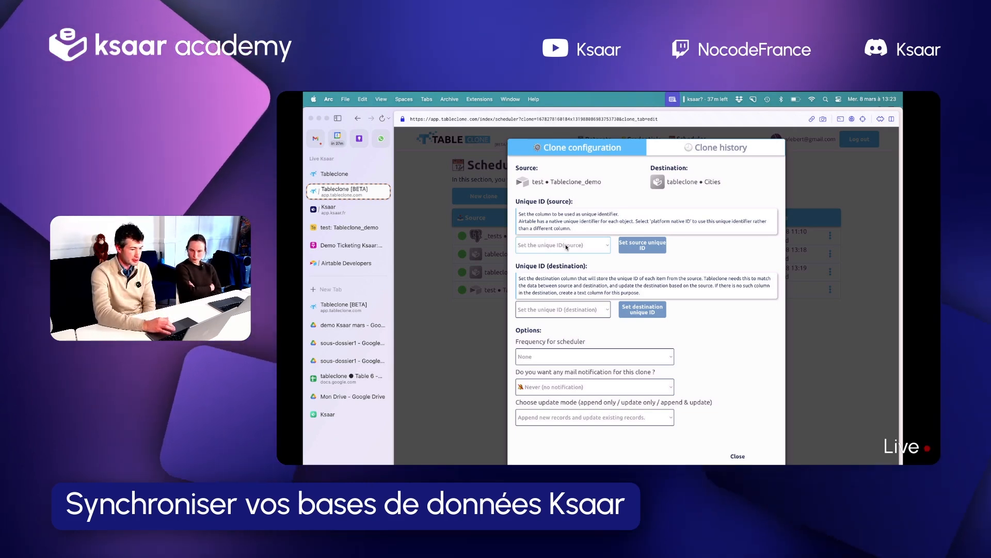
Review the Airtable Tableclone_demo columns and set the clone's source unique ID to platform native ID
click(340, 227)
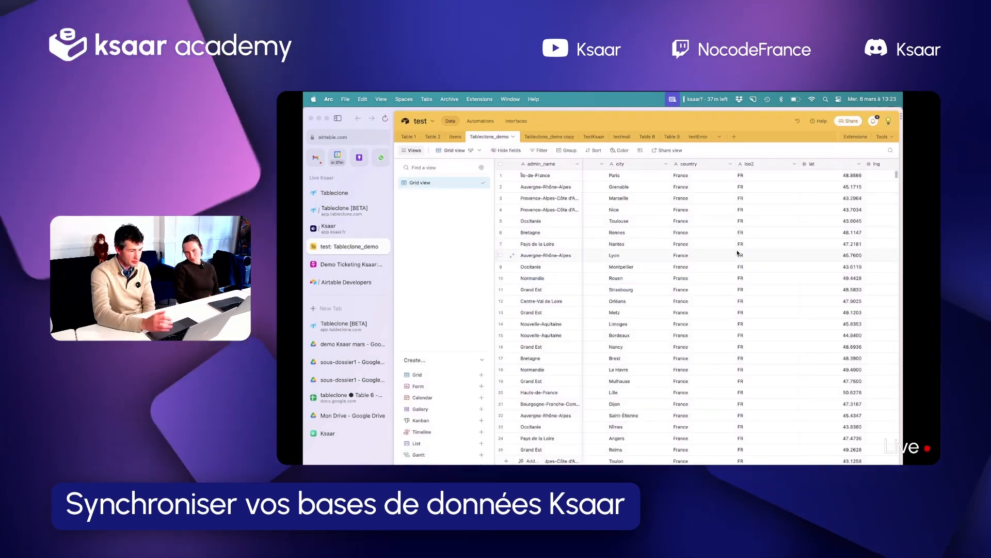
click(345, 209)
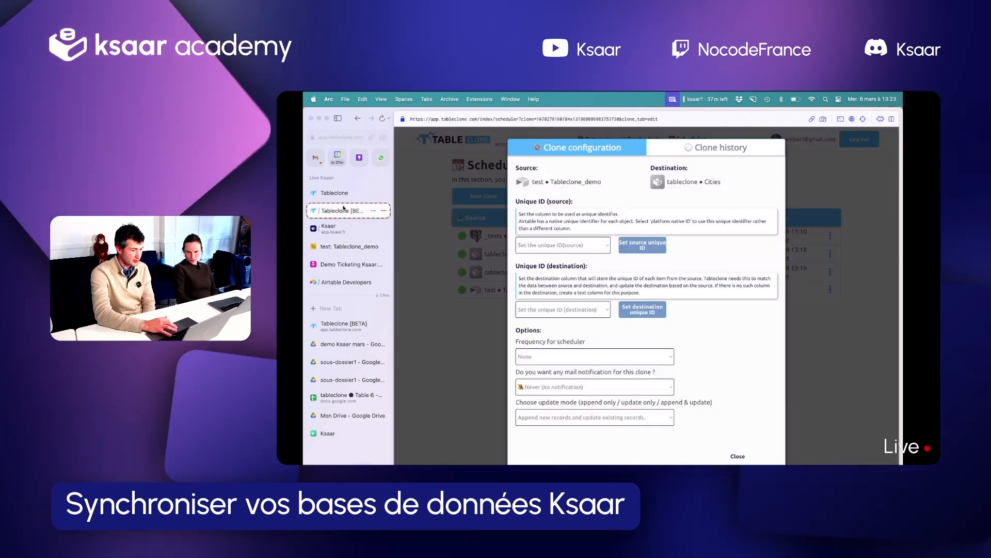
click(549, 246)
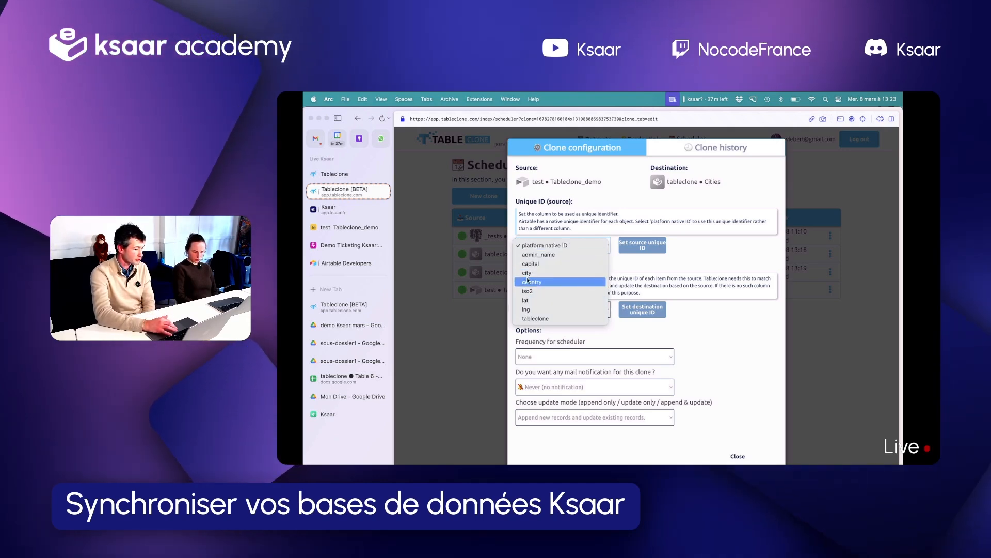
click(541, 246)
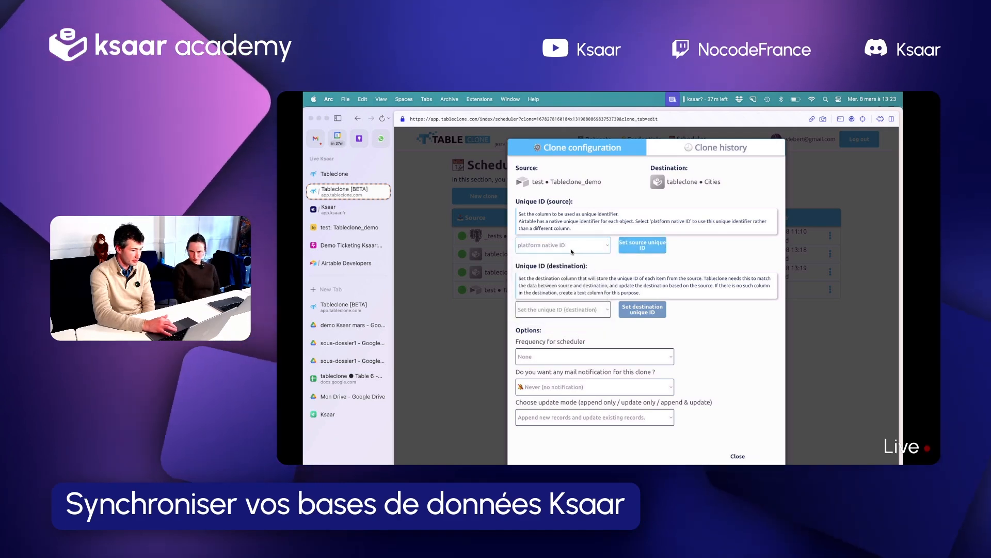
click(644, 245)
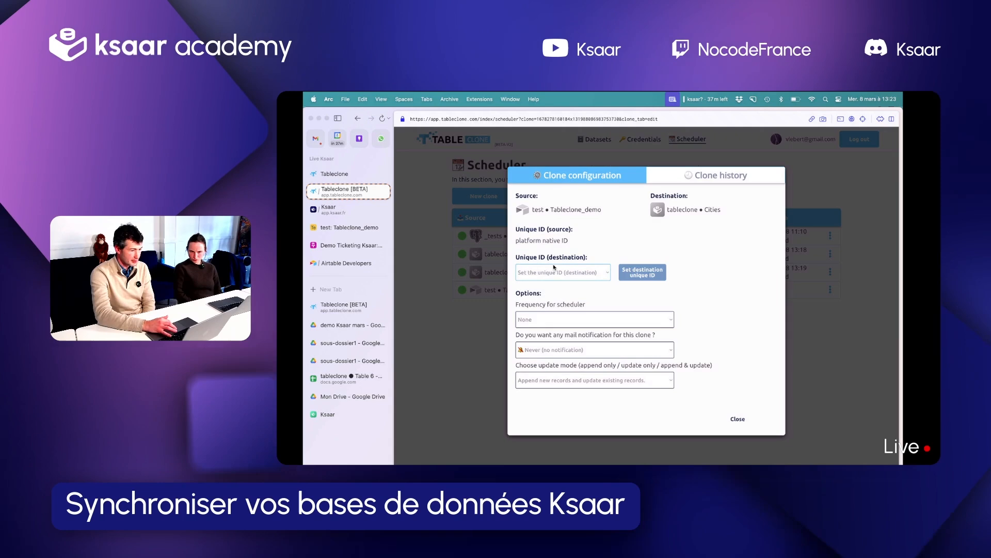
Set the clone's destination unique ID to the AirtableRecId column
click(553, 270)
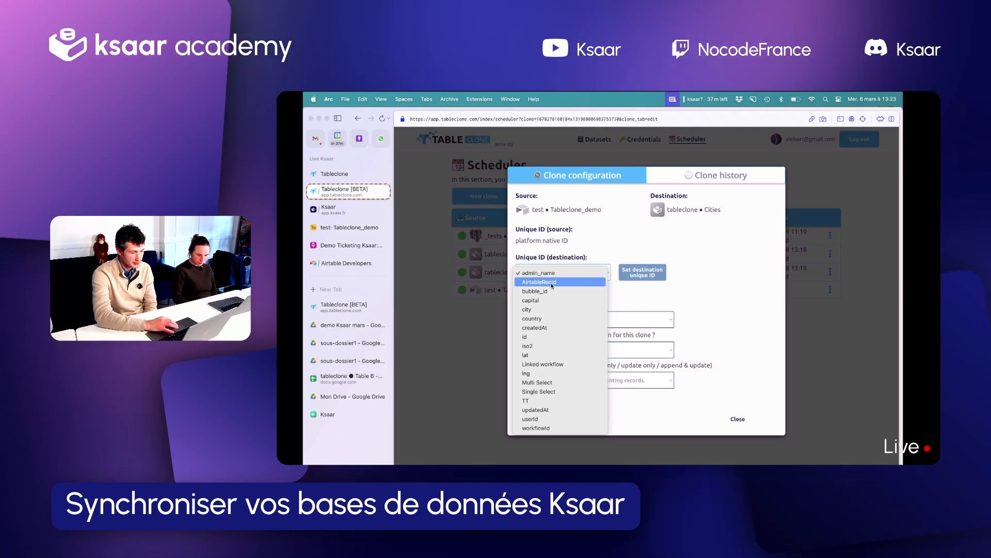
click(551, 282)
click(652, 276)
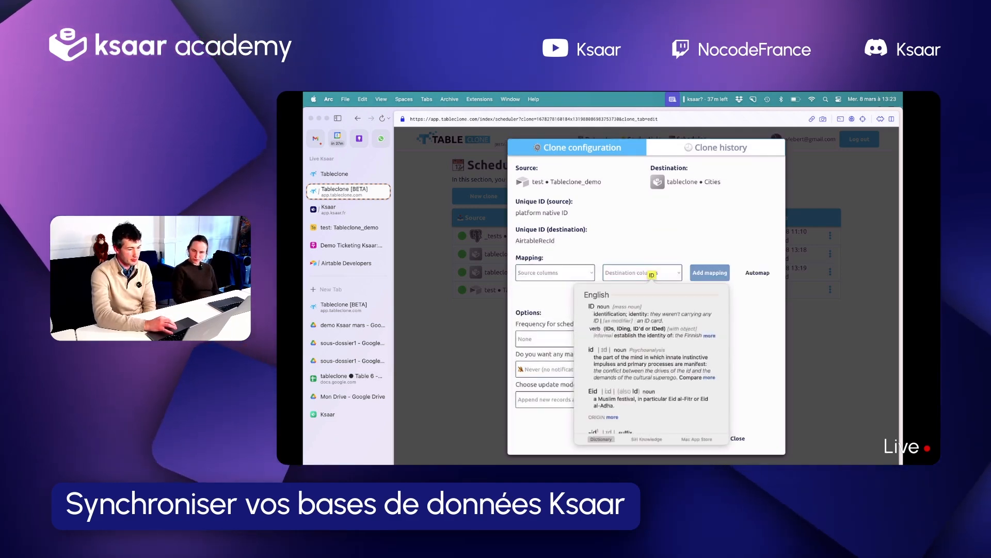
click(649, 239)
Examine the source and destination columns available for the clone's mapping
click(548, 273)
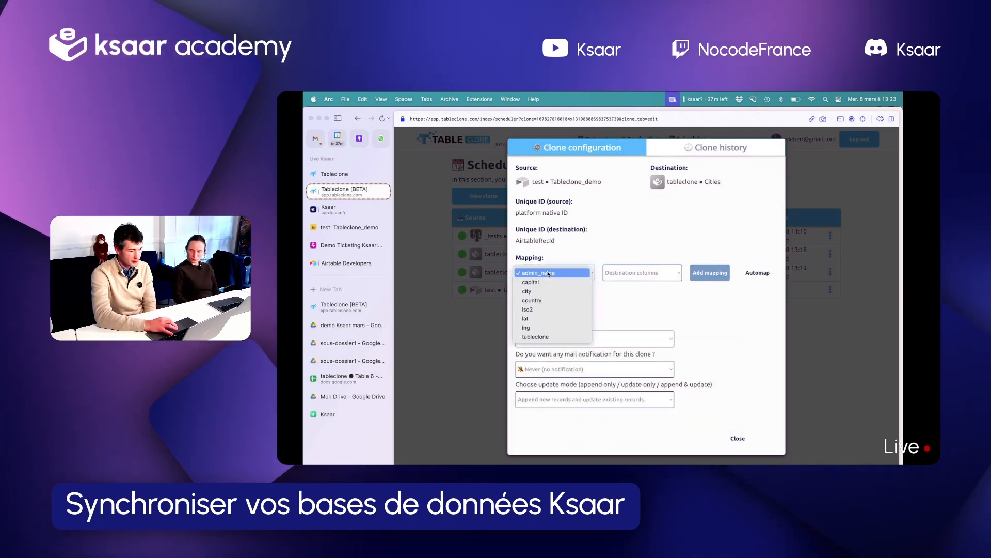
click(633, 279)
click(635, 276)
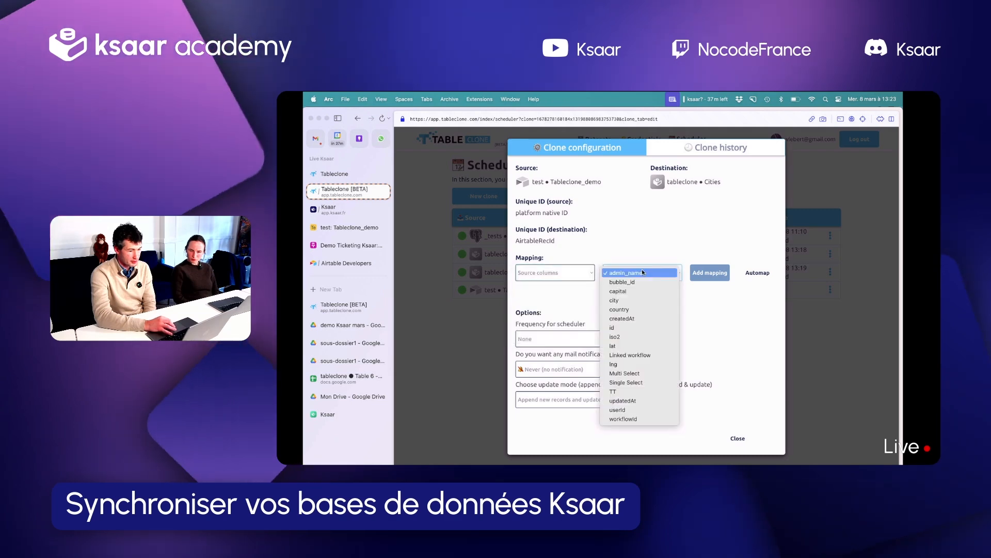
click(563, 270)
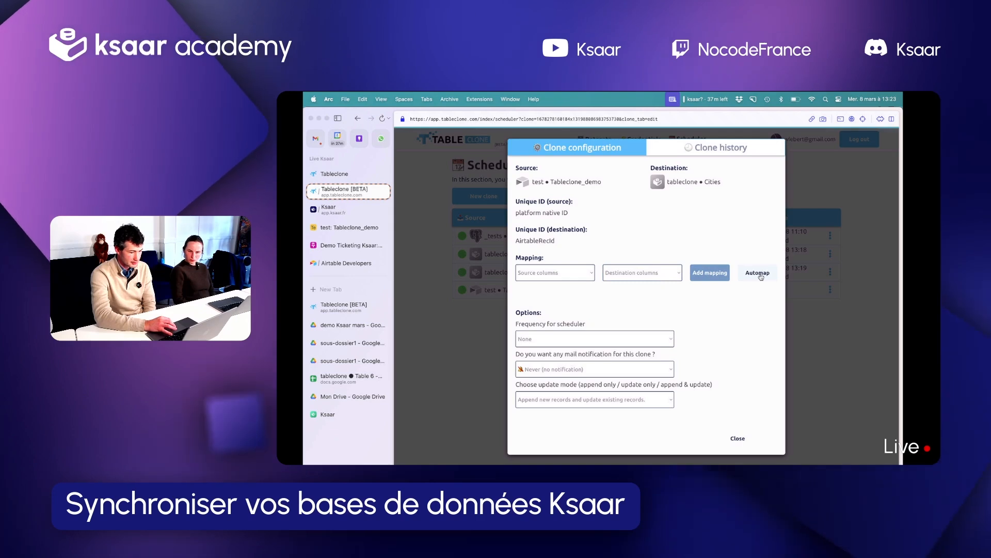
Automap the Airtable source columns to the Ksaar Cities columns and check which source and destination columns remain unmapped
click(760, 274)
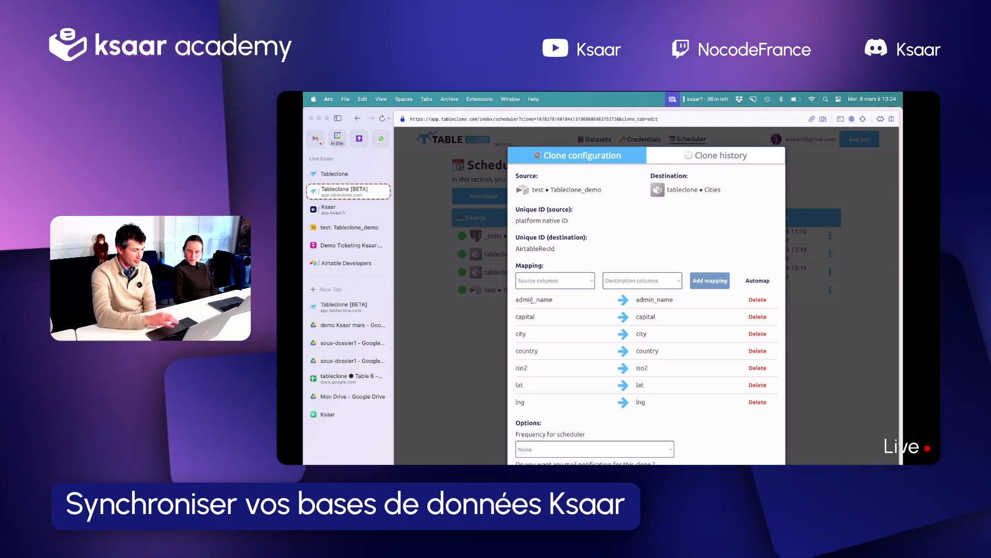
double_click(526, 299)
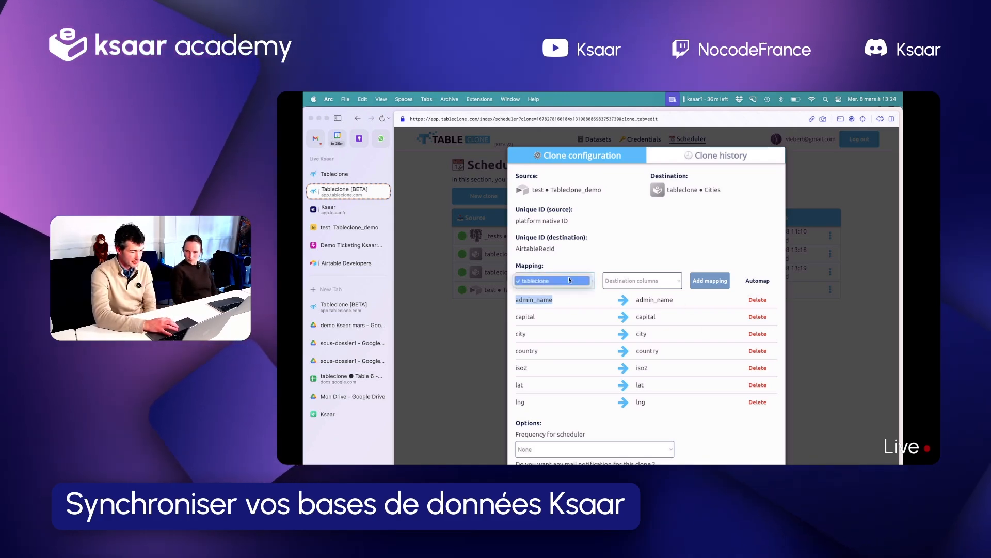
click(624, 284)
click(625, 284)
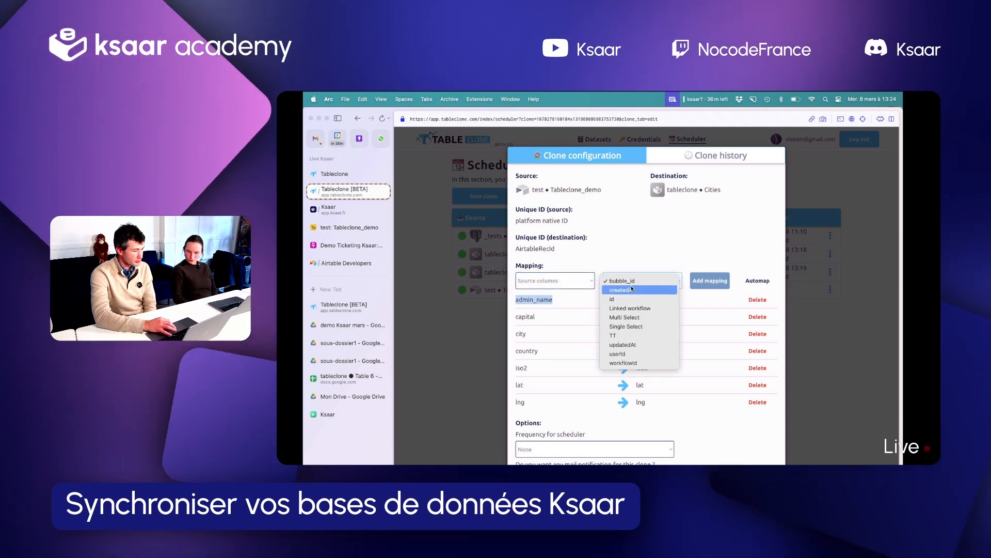
click(627, 251)
scroll(579, 336, down, 3)
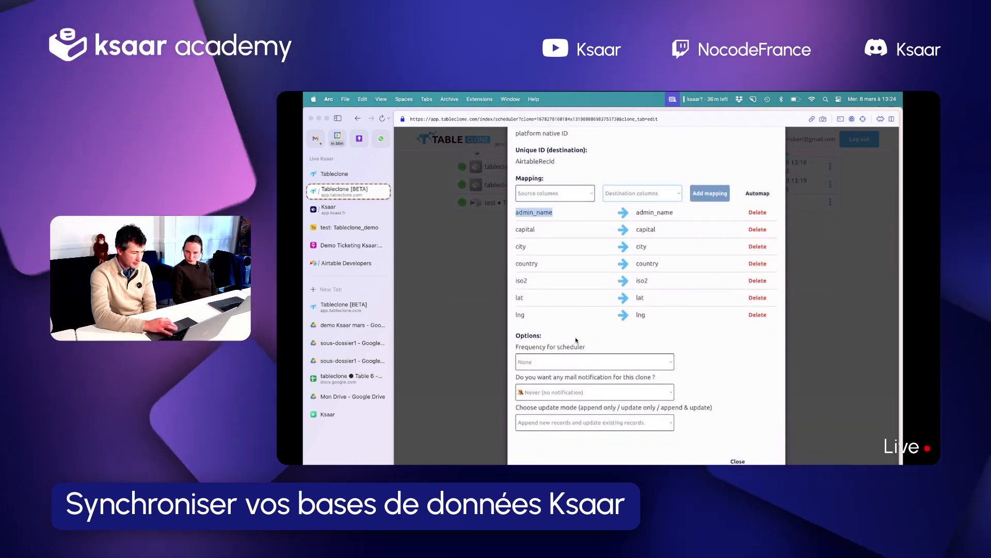
Keep the scheduler frequency at None, choose to append new records and update existing records, and close the clone configuration
click(590, 360)
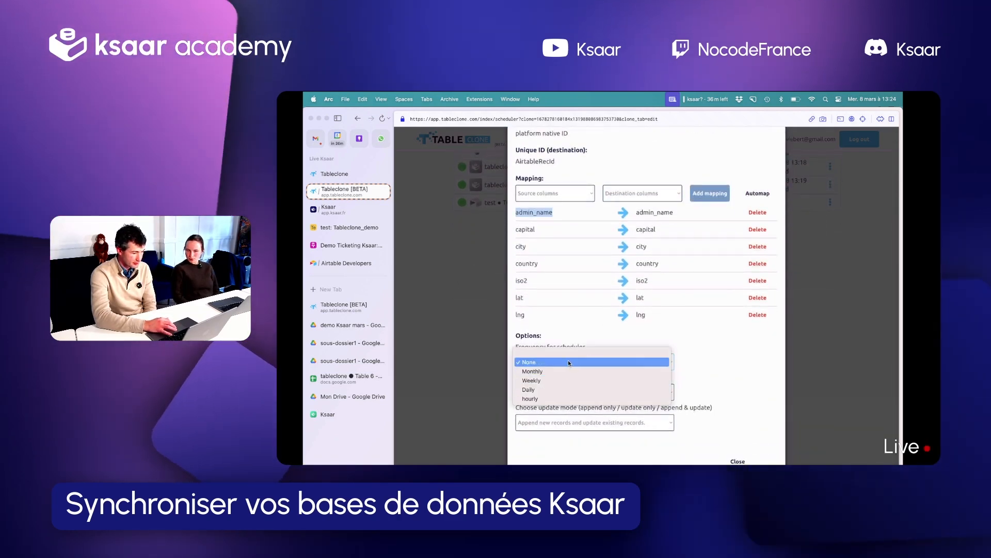
click(747, 369)
click(616, 421)
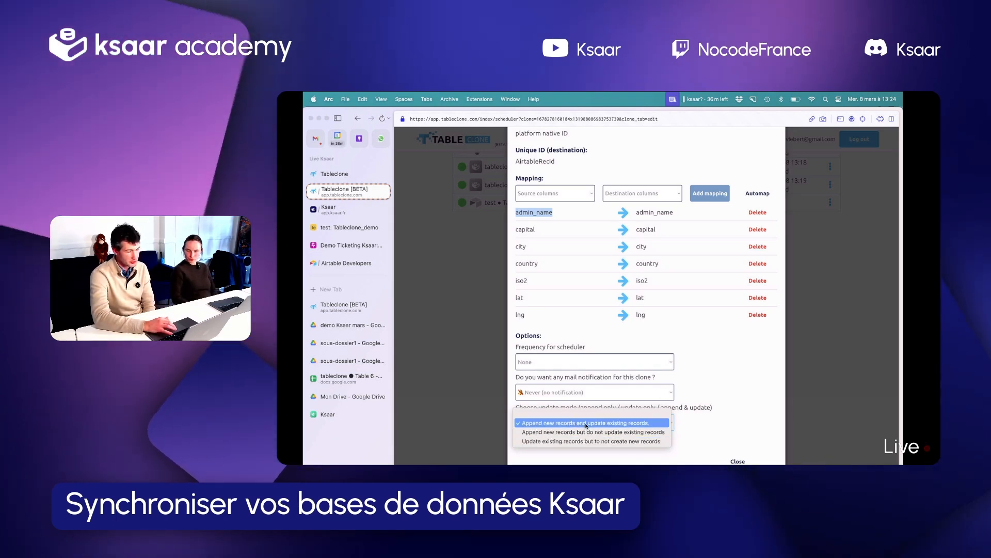
click(568, 423)
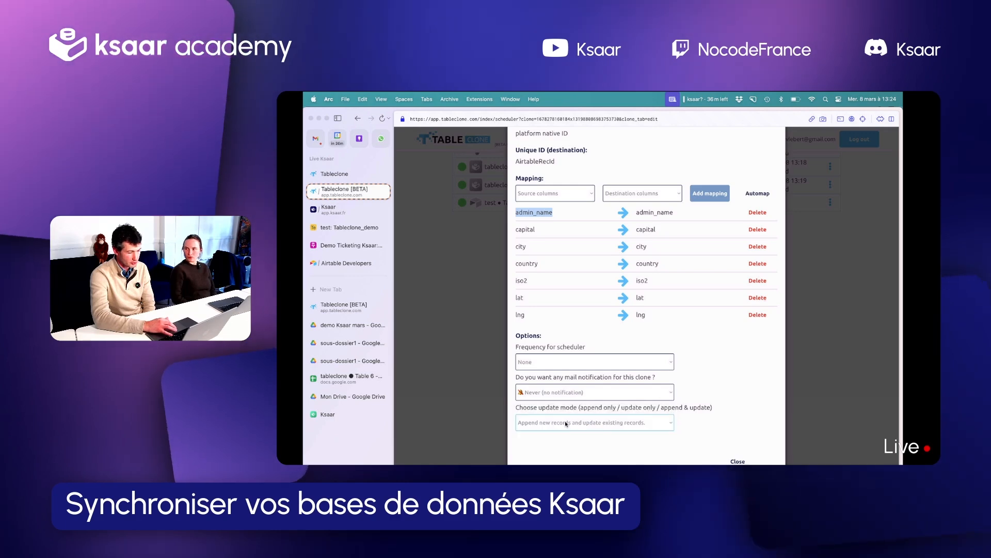
click(738, 461)
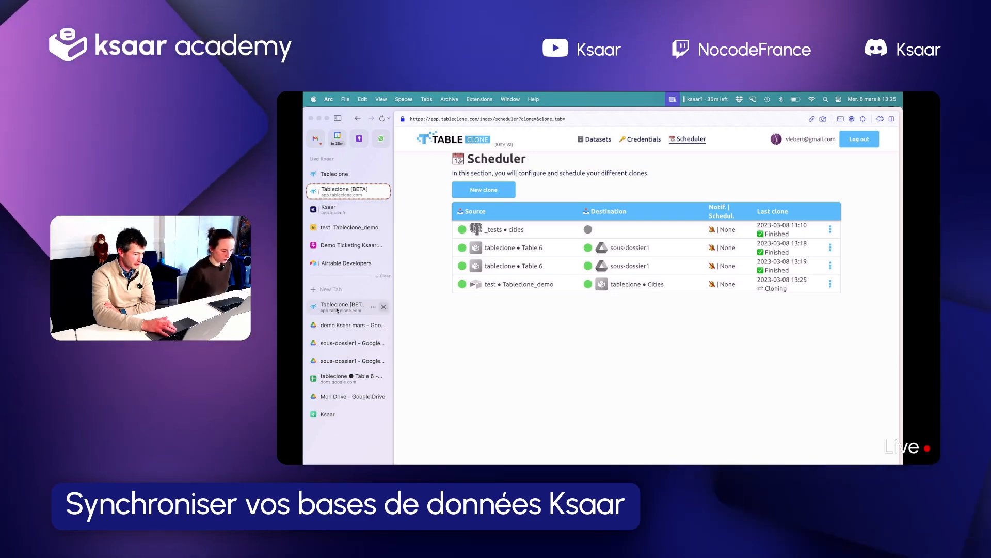
Check the last records of the Airtable Tableclone_demo table and return to the Tableclone scheduler
click(349, 227)
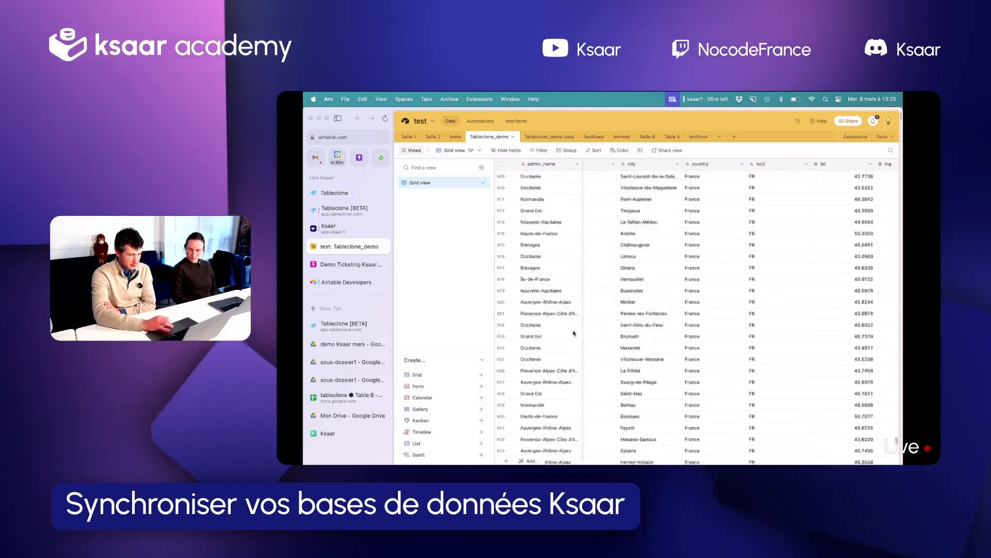
scroll(573, 333, down, 15)
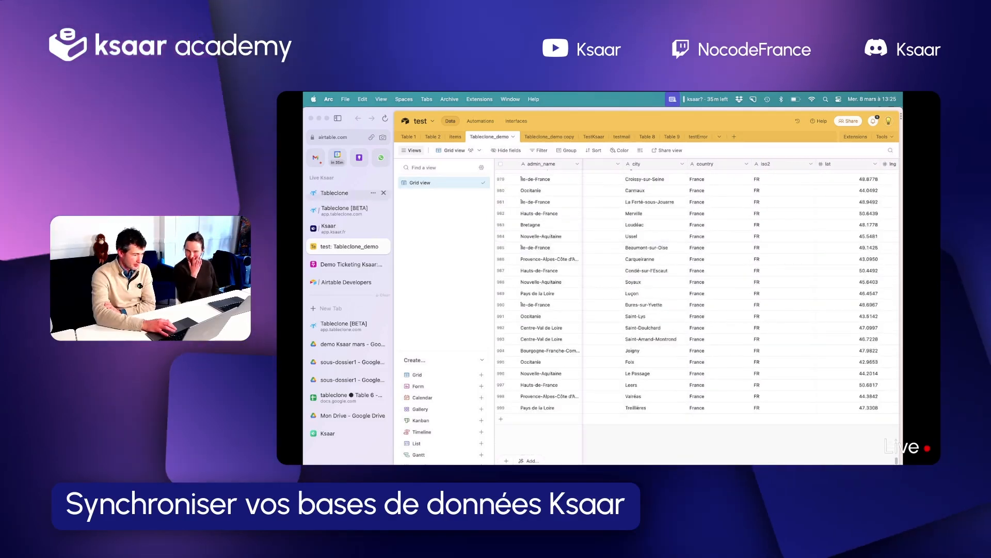
click(335, 209)
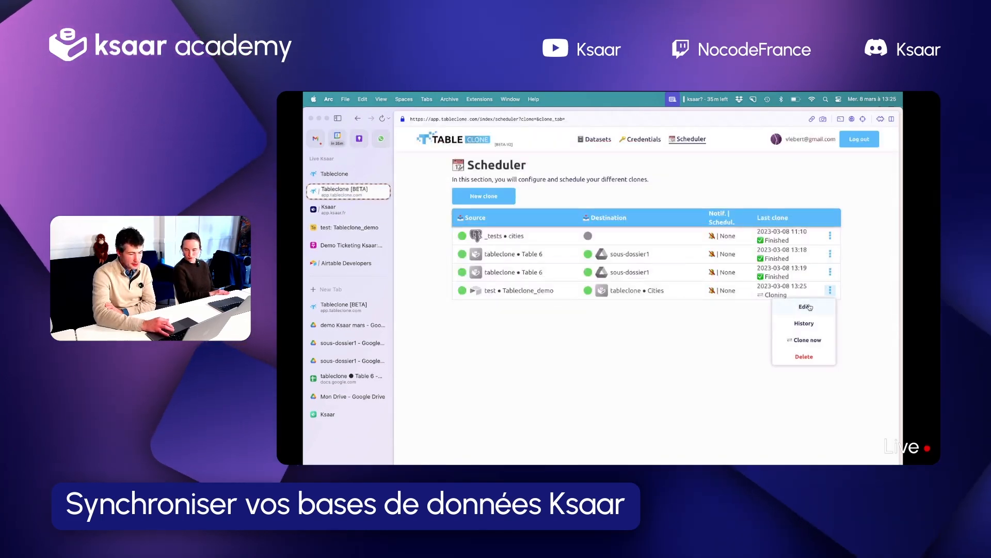
Review the mapping configuration and the run history of the Tableclone_demo to Cities clone
click(805, 306)
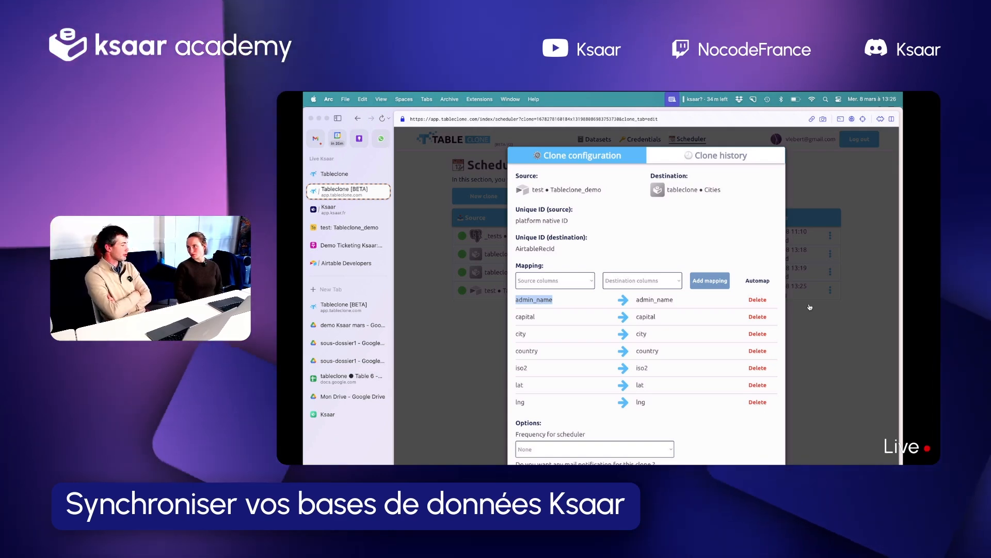
click(810, 307)
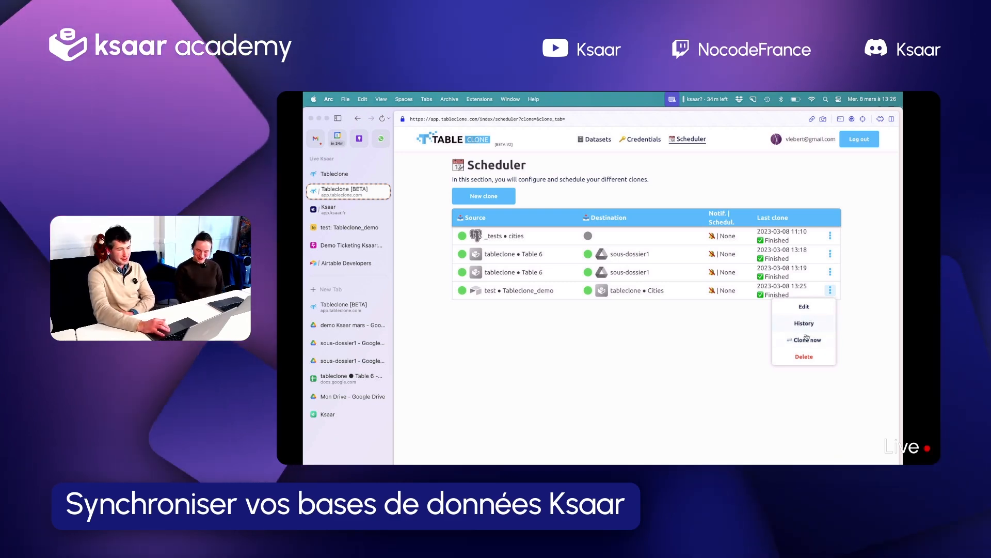
click(800, 323)
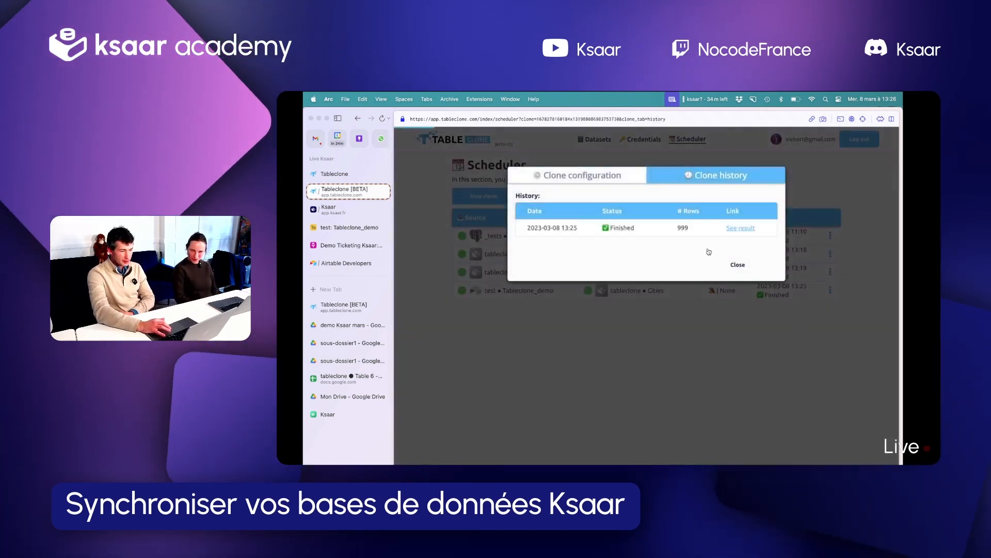
click(738, 265)
Switch to Ksaar and examine the cloned records and their columns in the Cities table
click(338, 215)
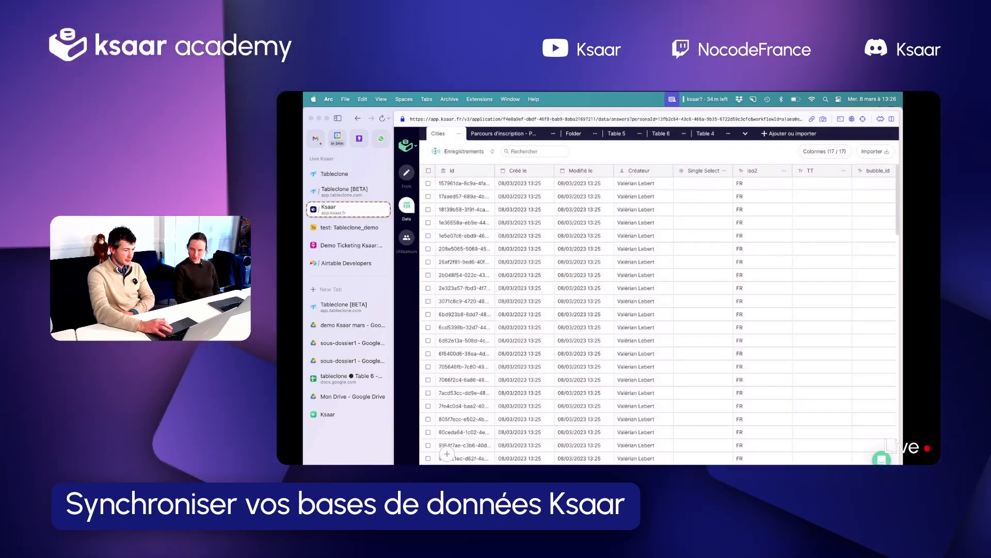
double_click(436, 151)
scroll(595, 257, right, 5)
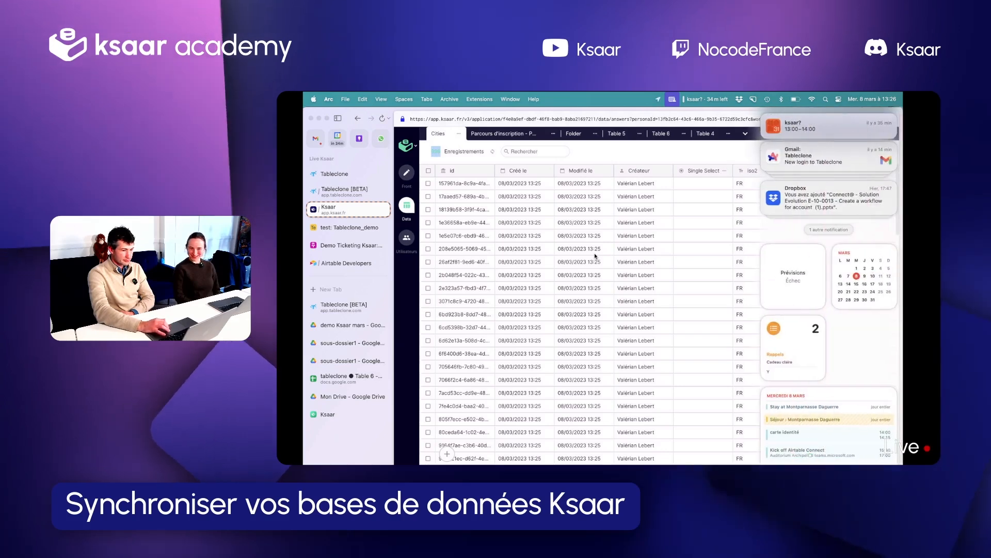
scroll(599, 259, left, 5)
scroll(602, 261, down, 5)
scroll(756, 282, down, 5)
scroll(756, 282, right, 5)
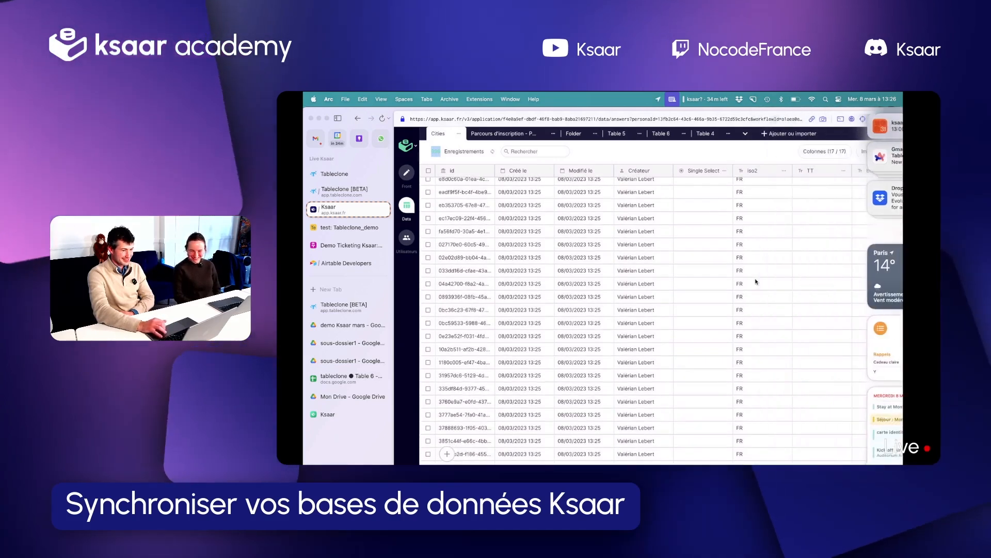
scroll(777, 290, up, 20)
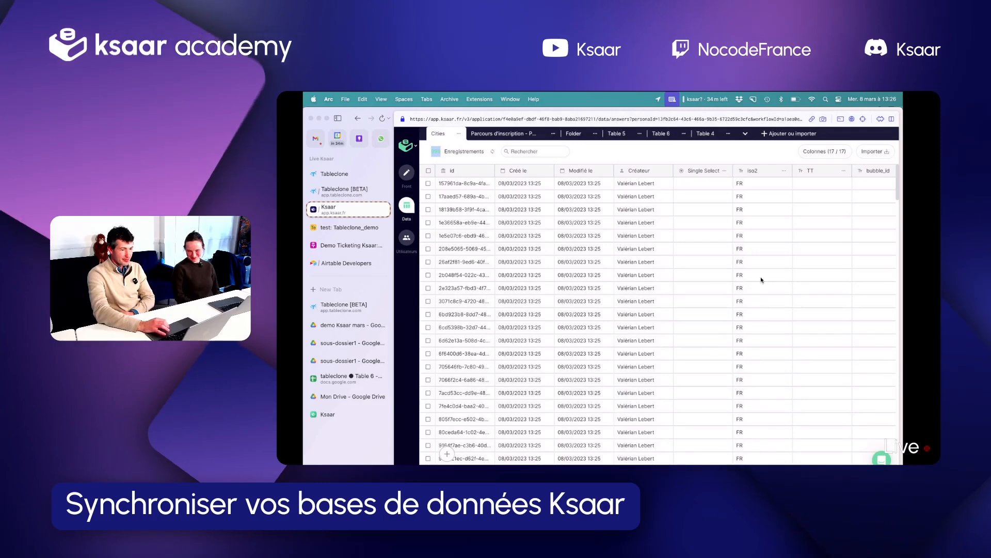
scroll(762, 280, right, 10)
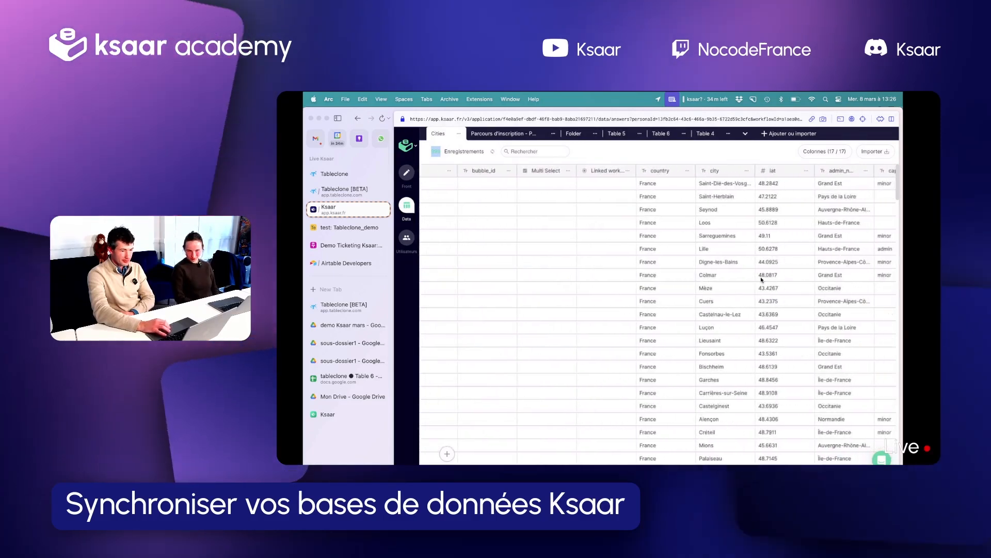
scroll(761, 280, left, 8)
scroll(761, 280, right, 8)
scroll(761, 280, left, 5)
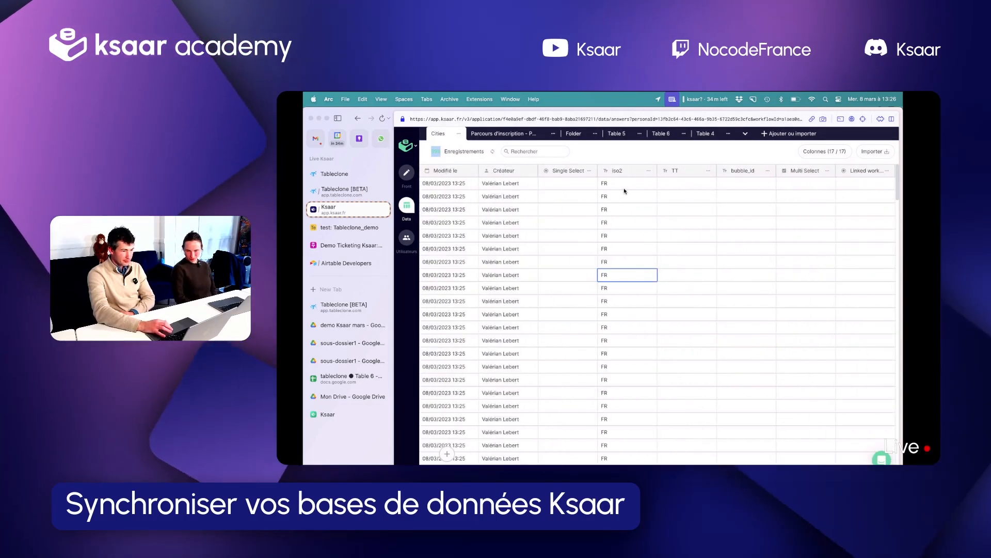
In the Airtable Tableclone_demo table, set iso2 to ALL for the Paris and Grenoble records
click(322, 225)
scroll(623, 251, down, 15)
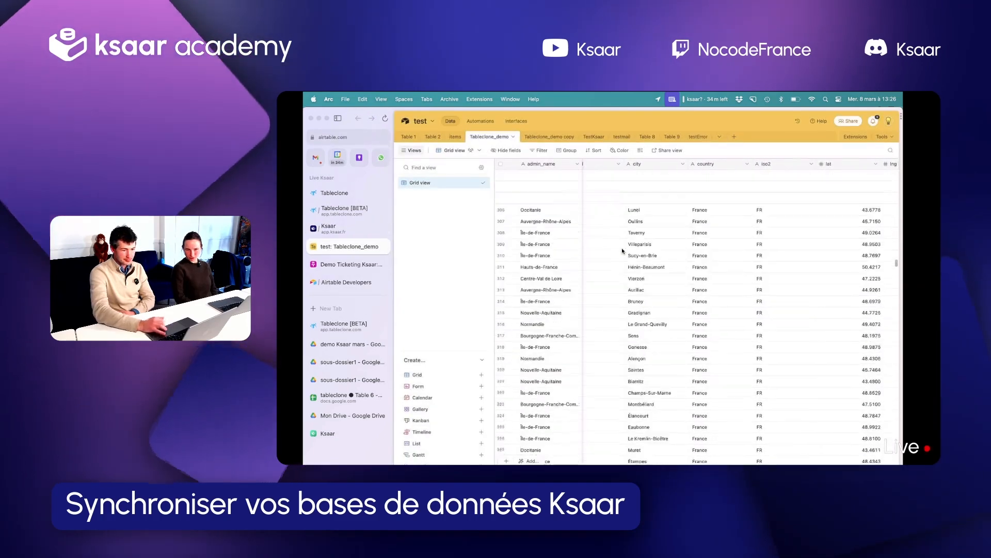
scroll(623, 251, up, 20)
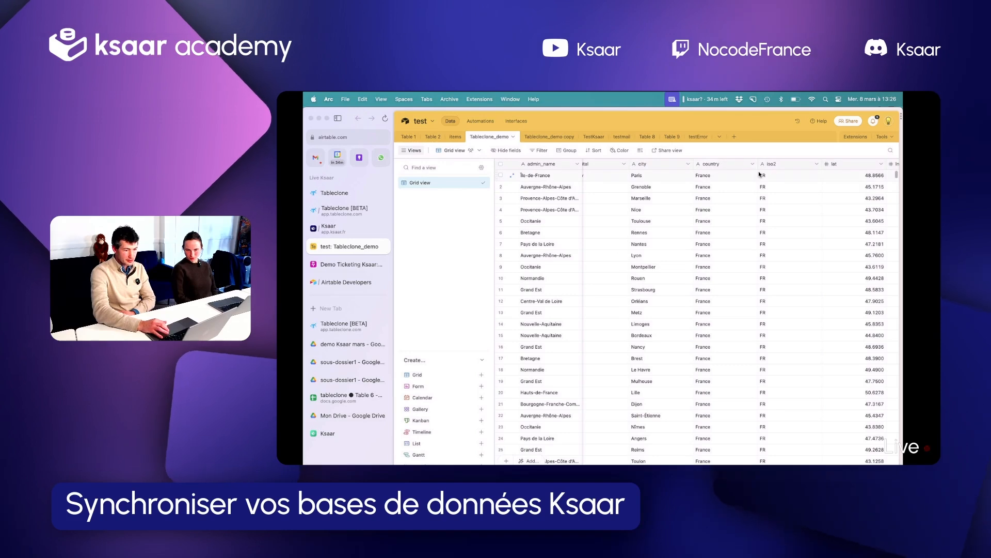
click(759, 175)
text(ALL)
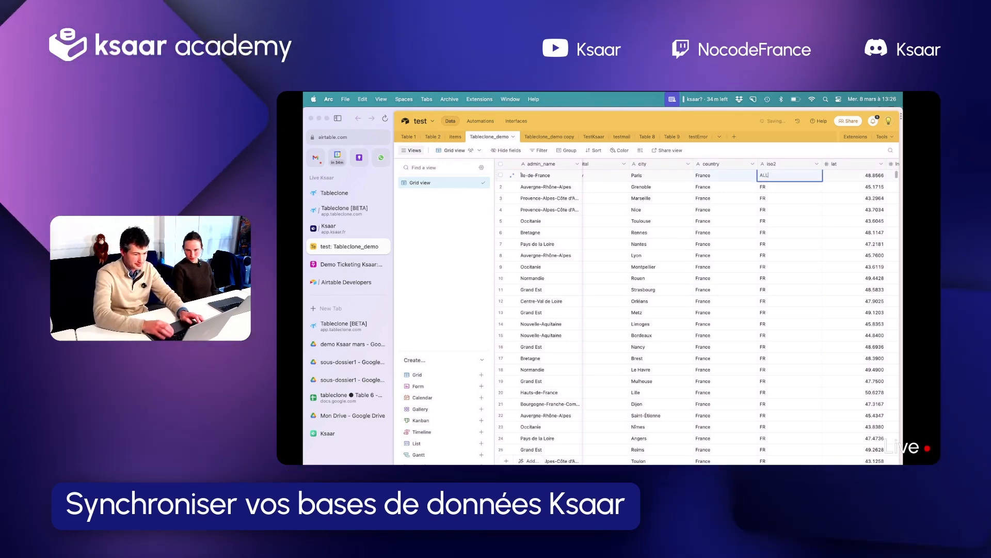
key(Return)
text(ALL)
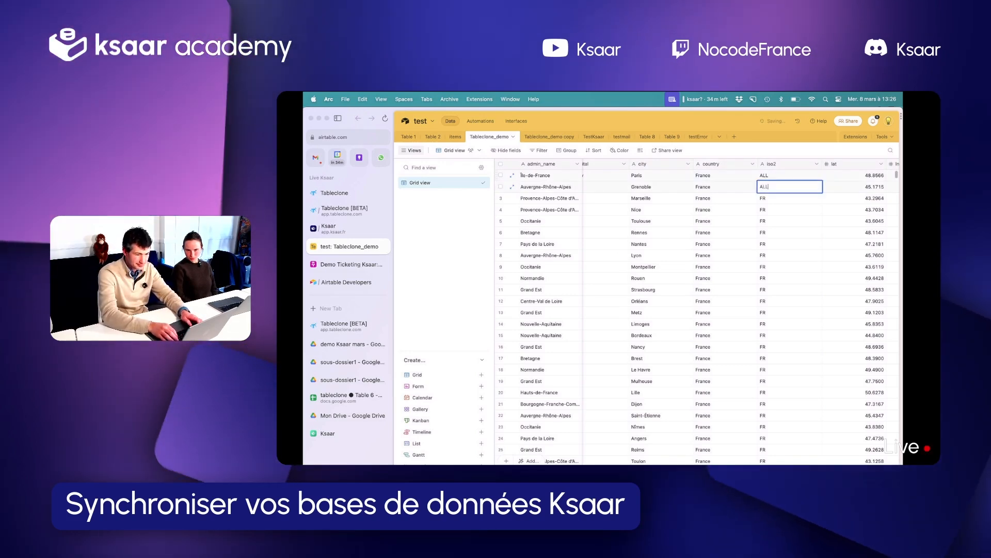
key(Return)
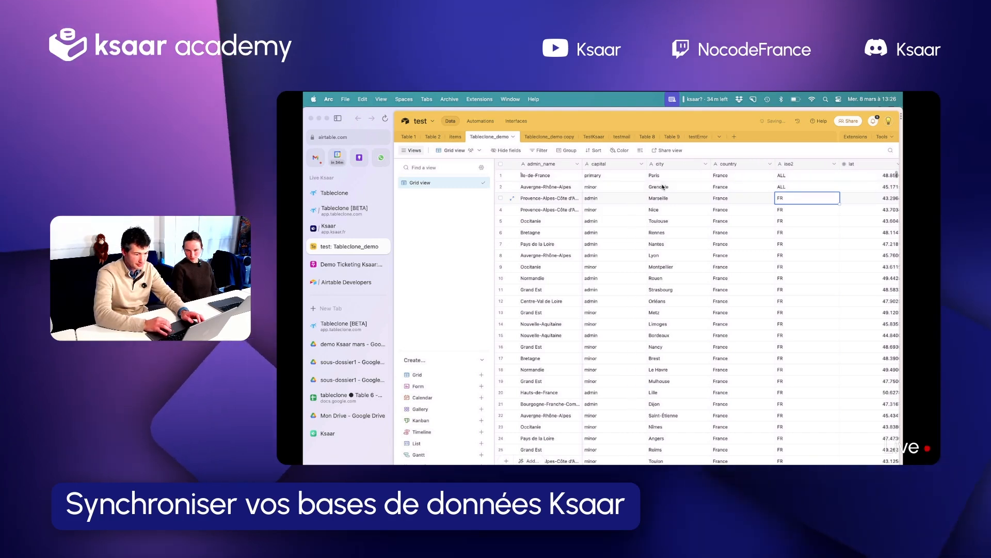
scroll(669, 222, right, 3)
click(676, 257)
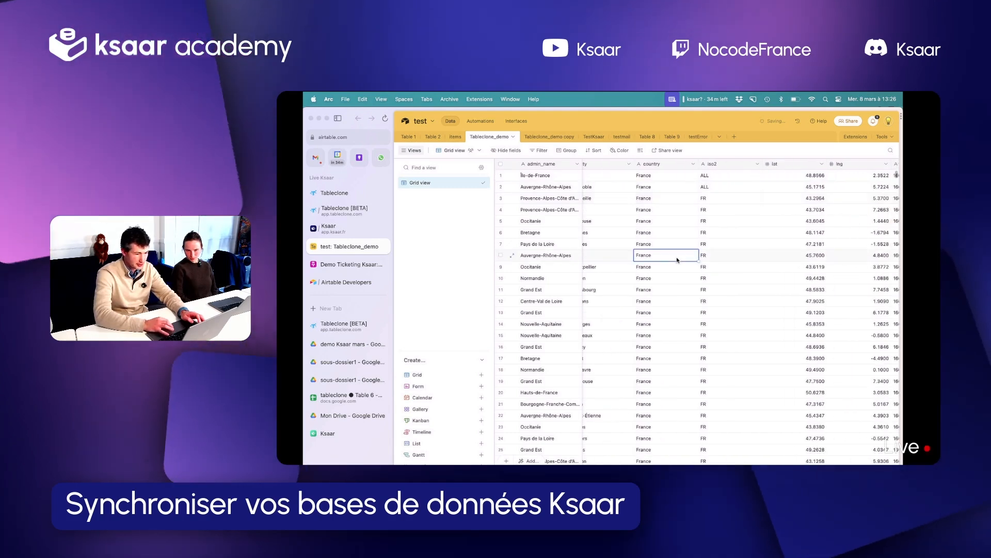
Return to the Tableclone scheduler and run the Tableclone_demo to Cities clone again
click(341, 211)
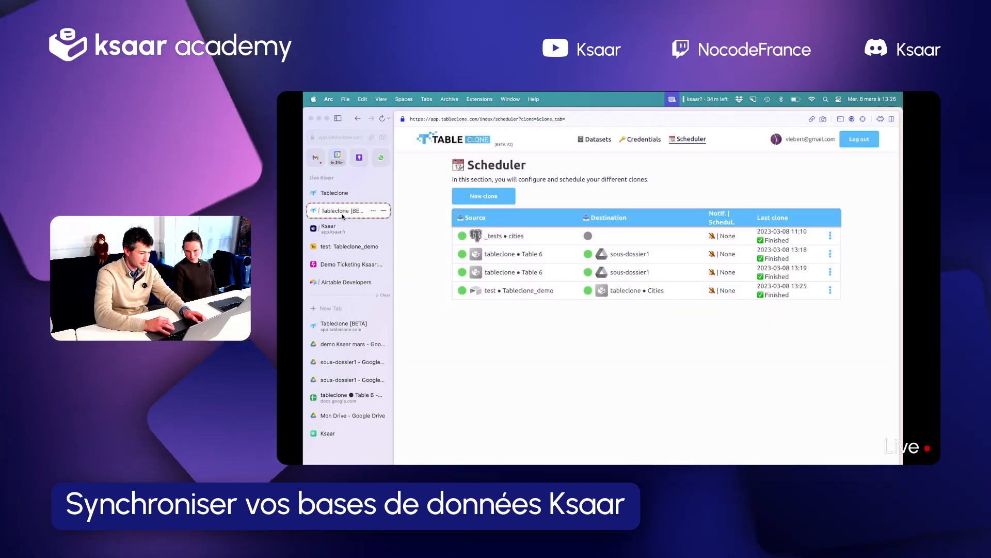
click(831, 290)
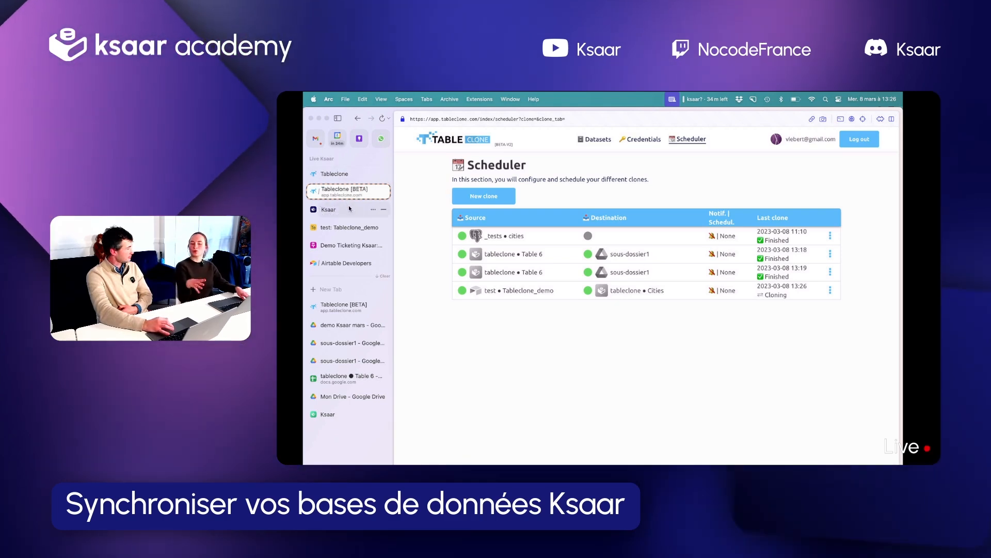
click(829, 291)
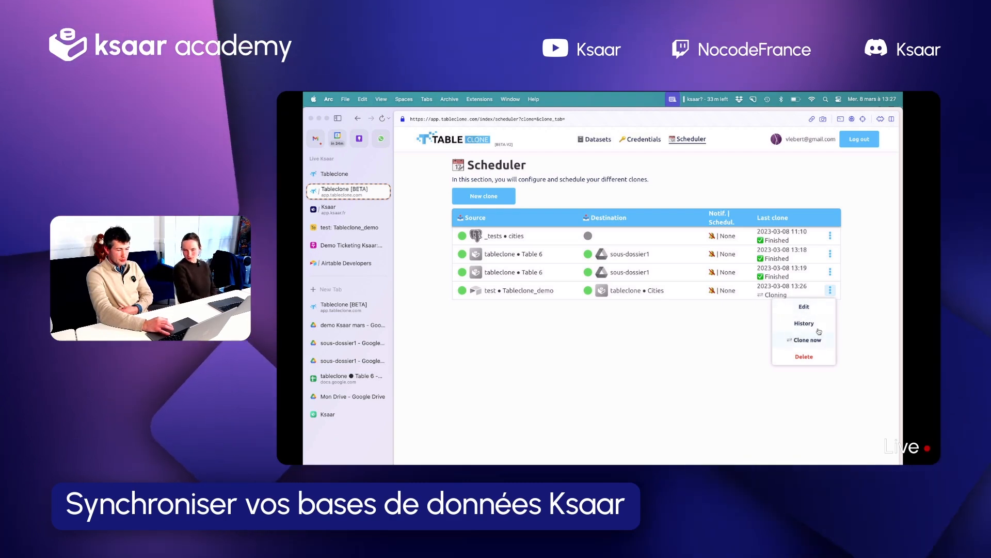
click(711, 343)
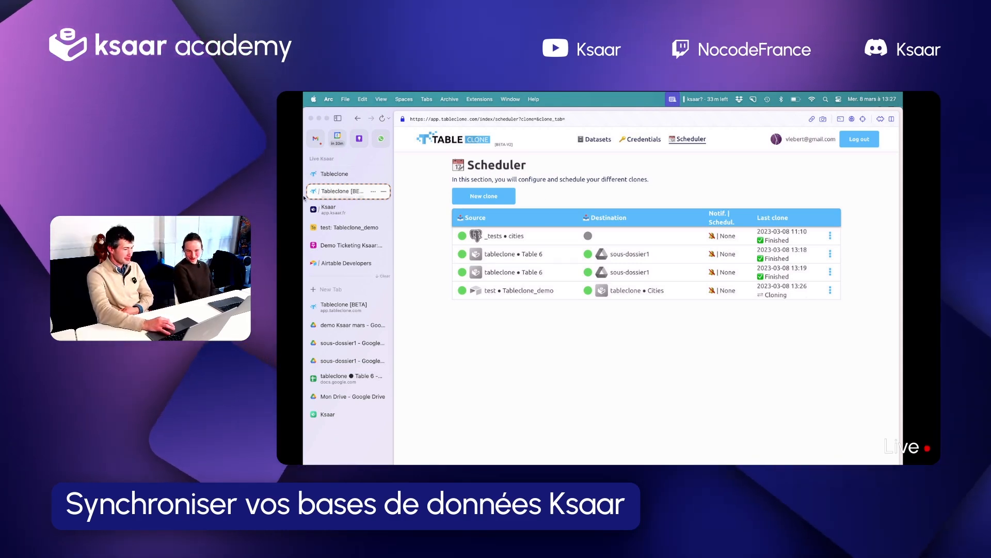
Switch to the Ksaar Cities table and search its records for "paris"
click(336, 210)
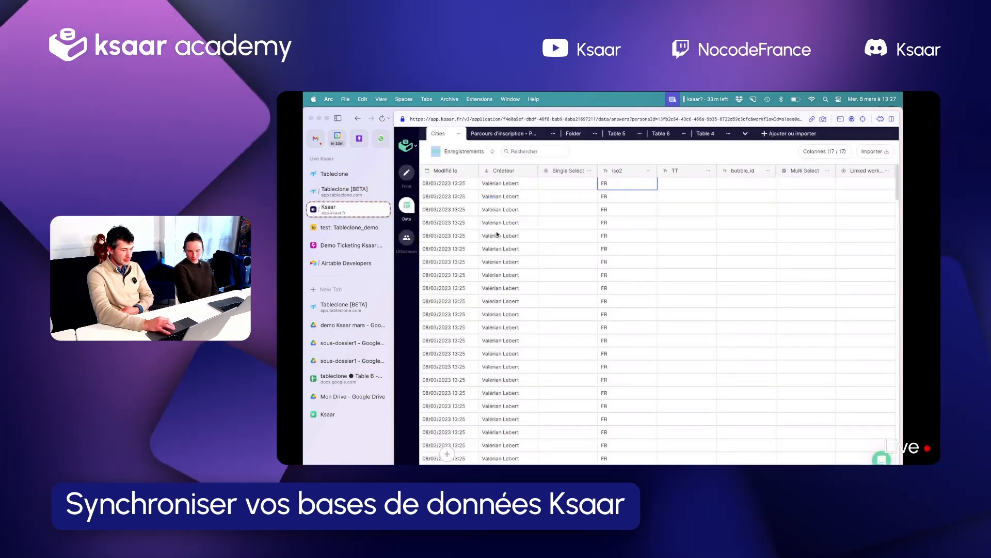
scroll(570, 240, left, 2)
scroll(570, 240, right, 10)
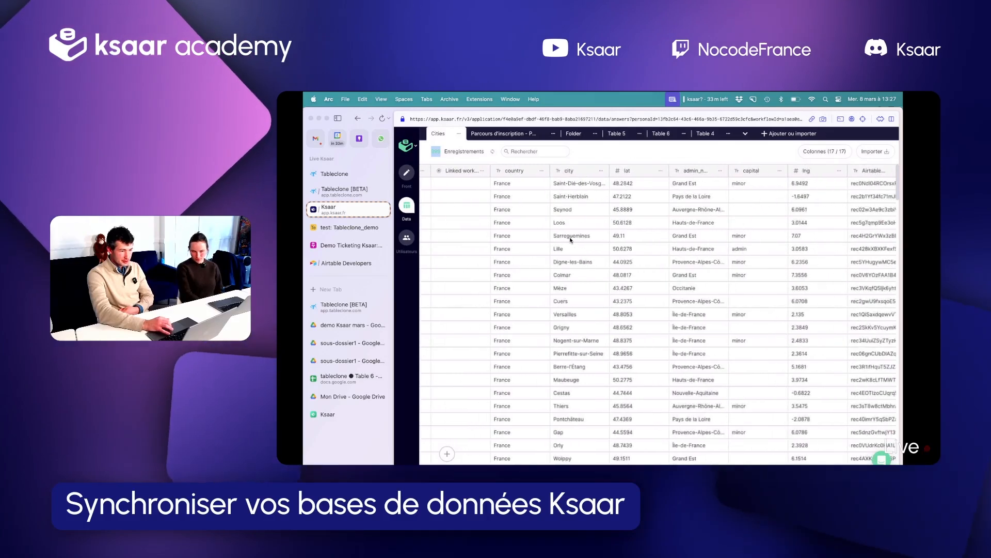
key(super+f)
text(paris)
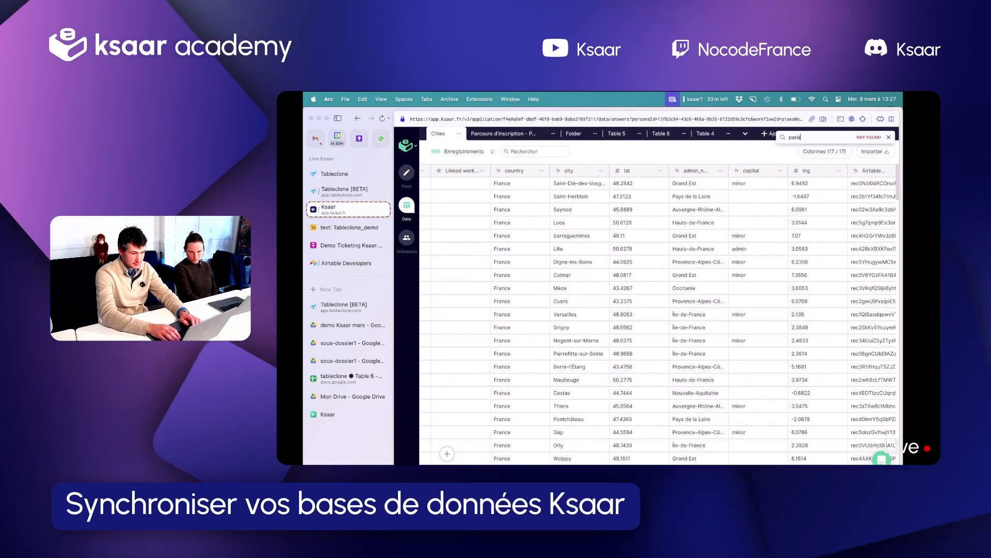
click(515, 151)
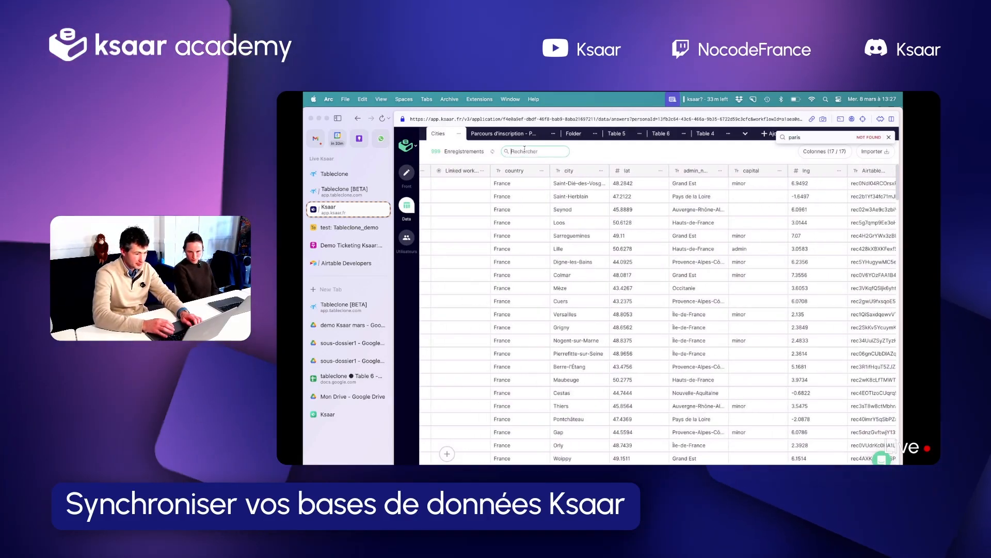
text(paris)
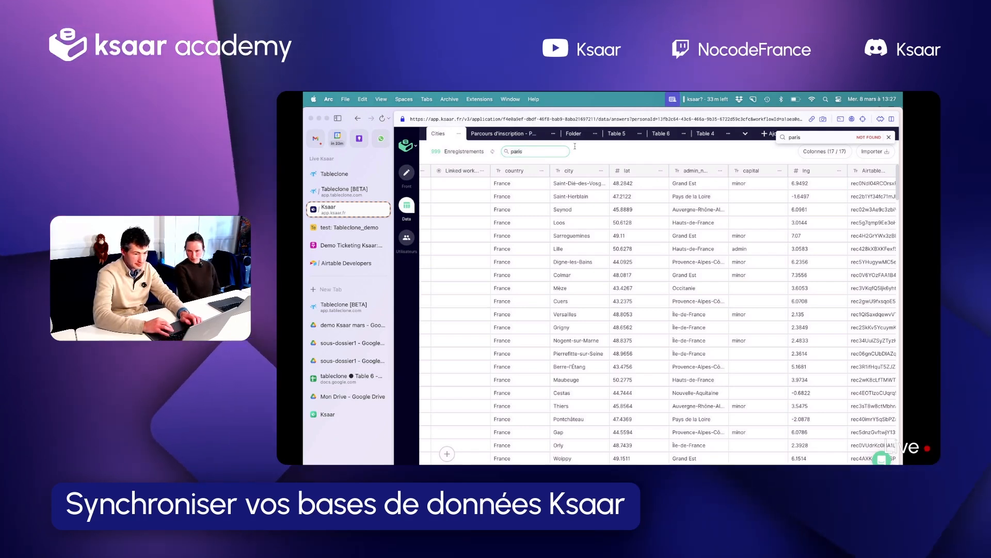
Compare the city and iso2 columns of the filtered records to check the iso2 value for Paris
scroll(643, 208, left, 10)
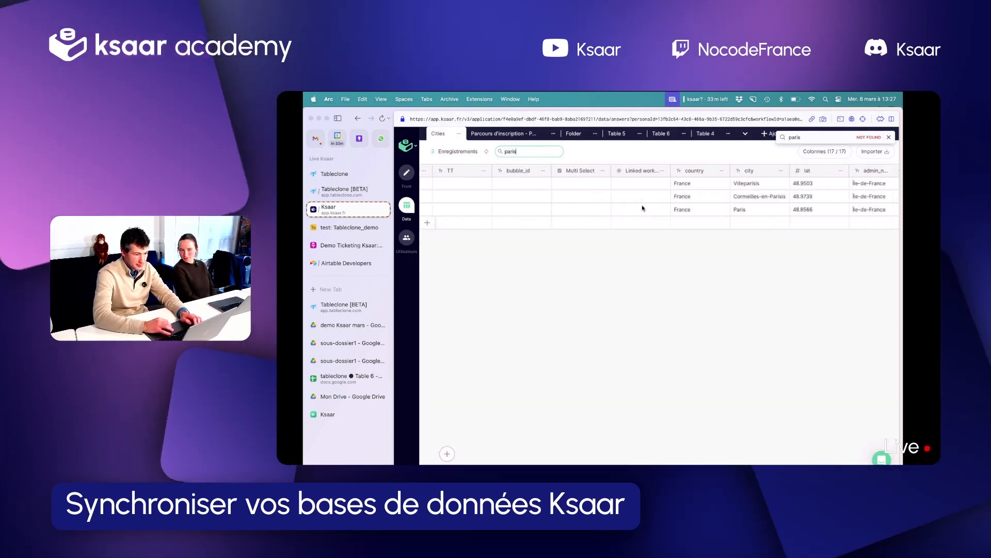
scroll(640, 210, right, 5)
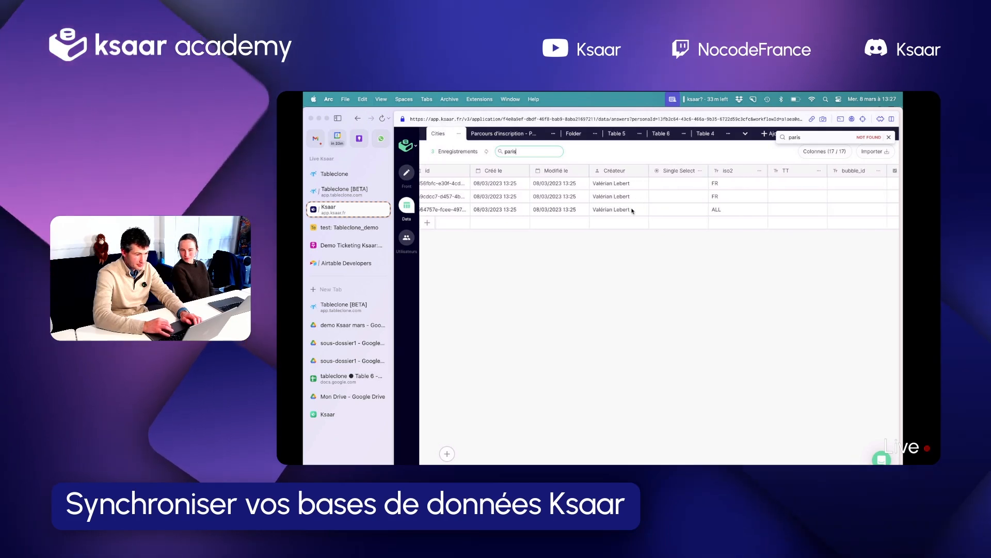
scroll(661, 227, right, 5)
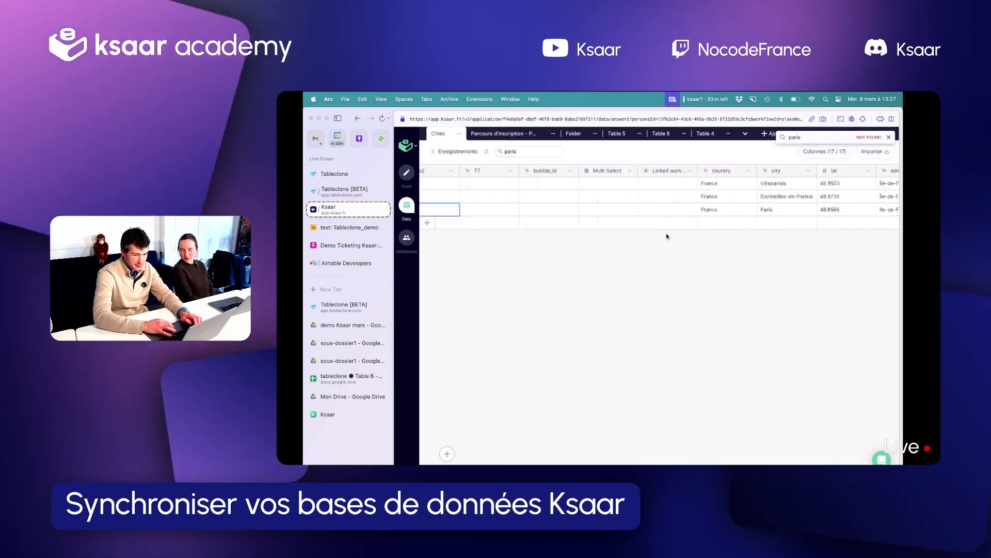
scroll(666, 234, left, 10)
Search the Cities records for "grenoble" to check its iso2 value, and clear the search
double_click(542, 150)
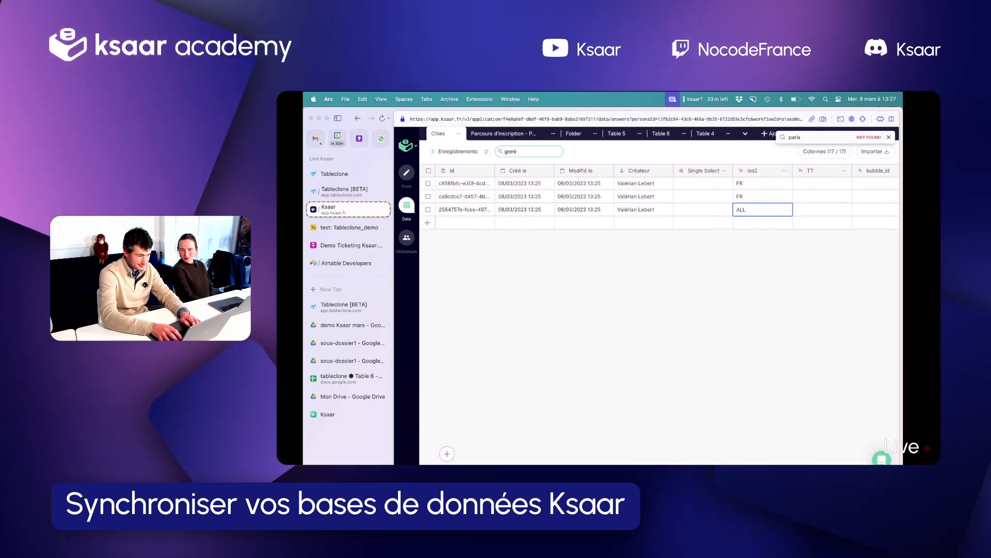
text(grenoble)
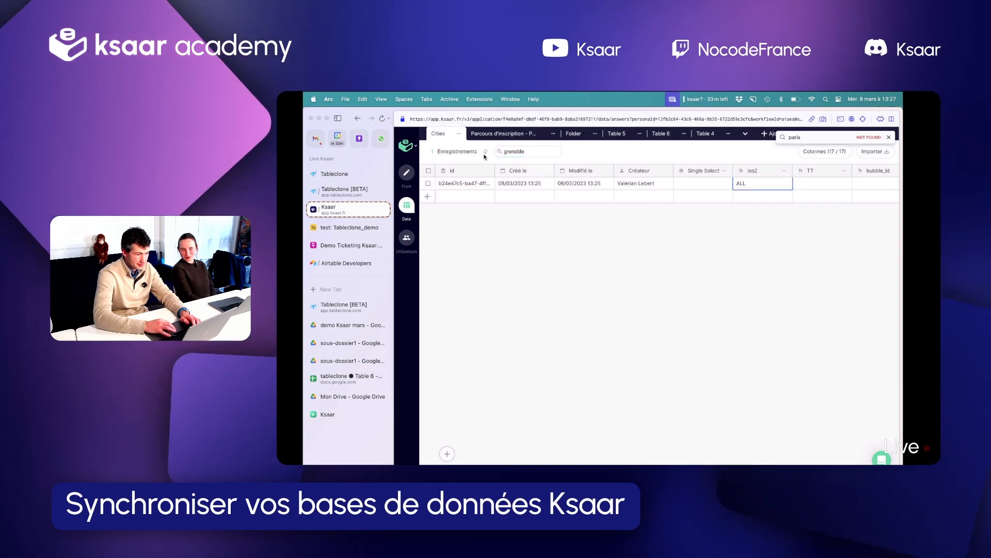
double_click(515, 151)
key(BackSpace)
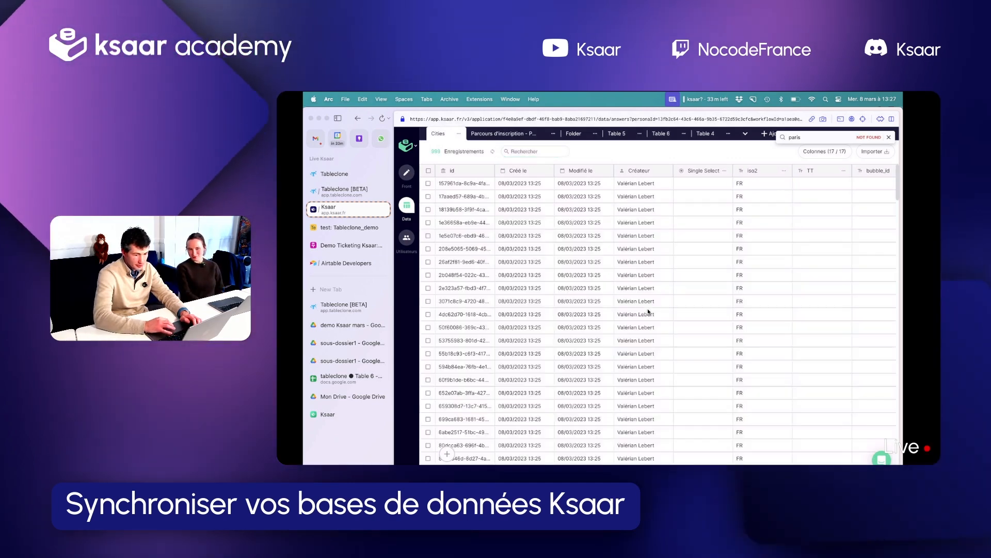
right_click(596, 287)
click(690, 99)
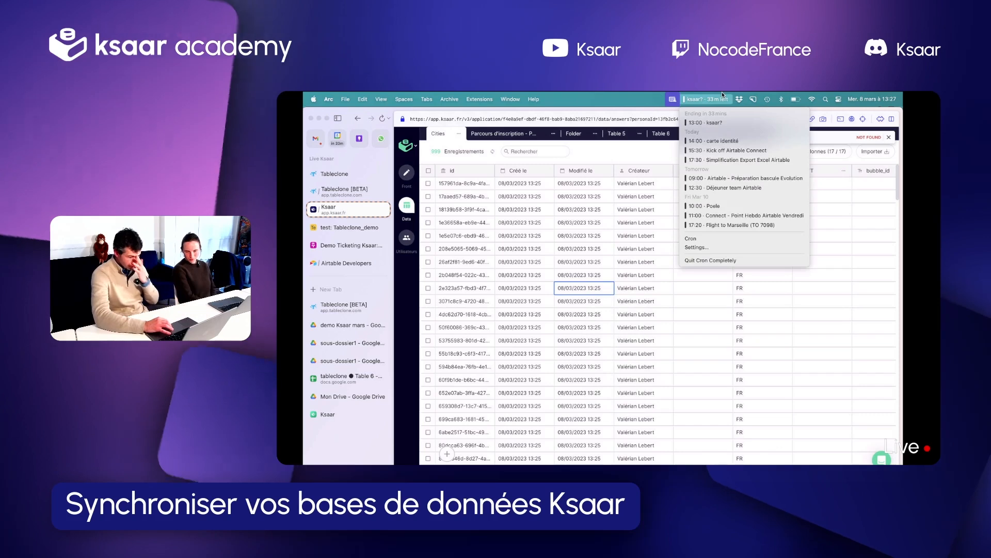
key(Escape)
View the choices offered in the linked workflow column for the Saint-Herblain record, and return to the iso2 column
scroll(625, 237, right, 10)
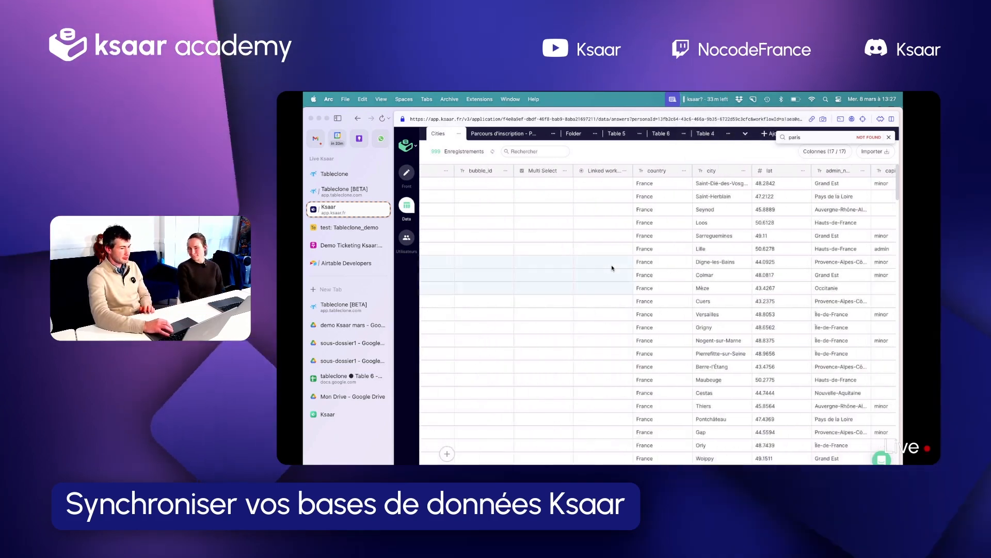
click(582, 209)
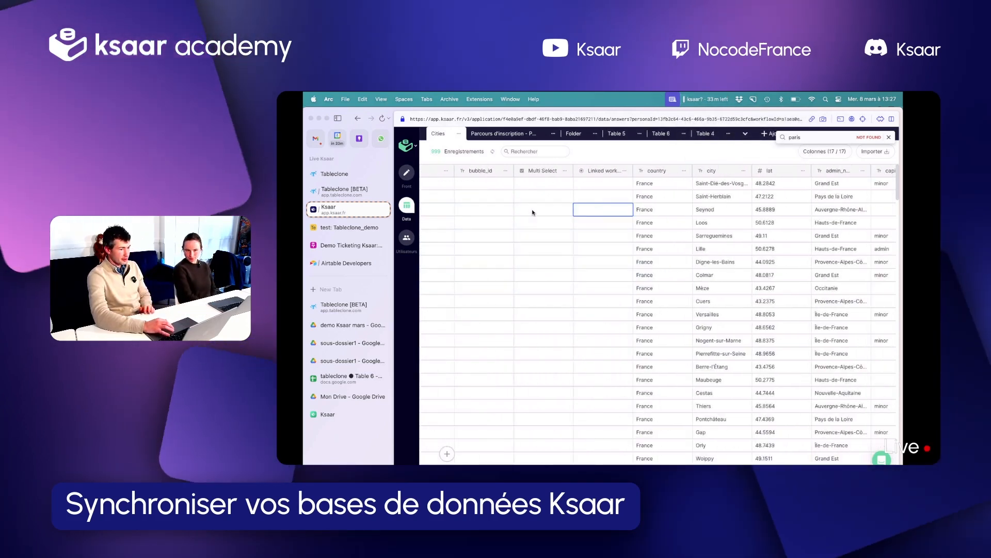
double_click(599, 194)
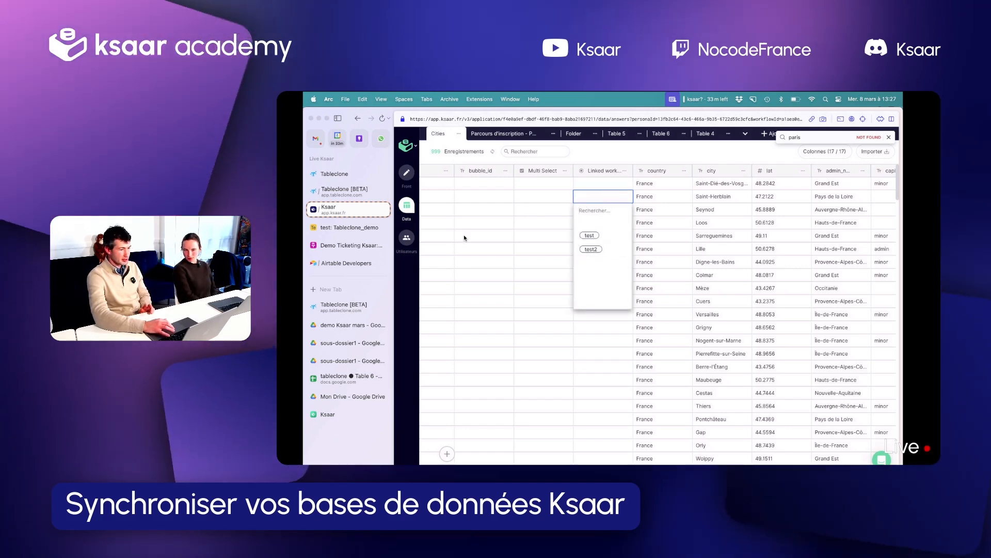
scroll(464, 236, left, 2)
scroll(496, 242, left, 2)
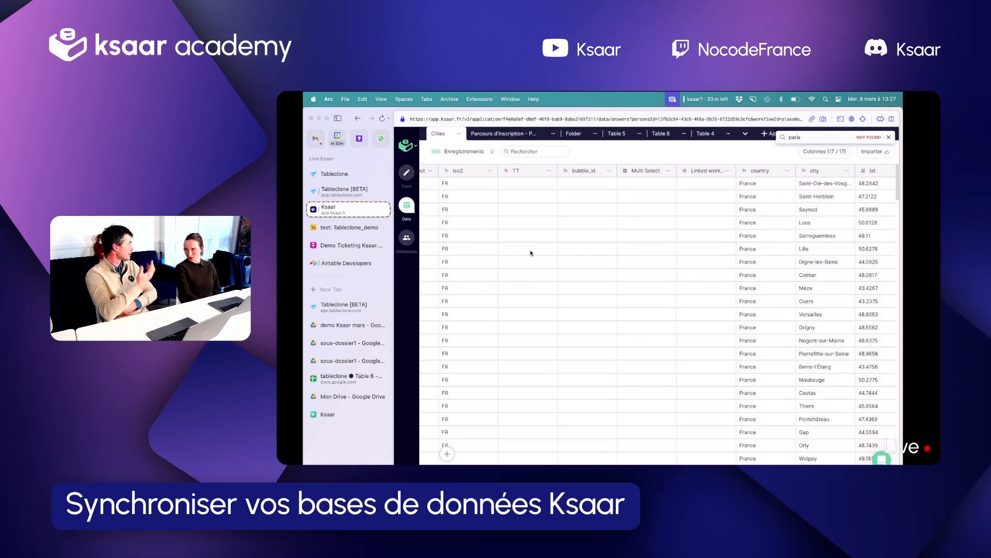